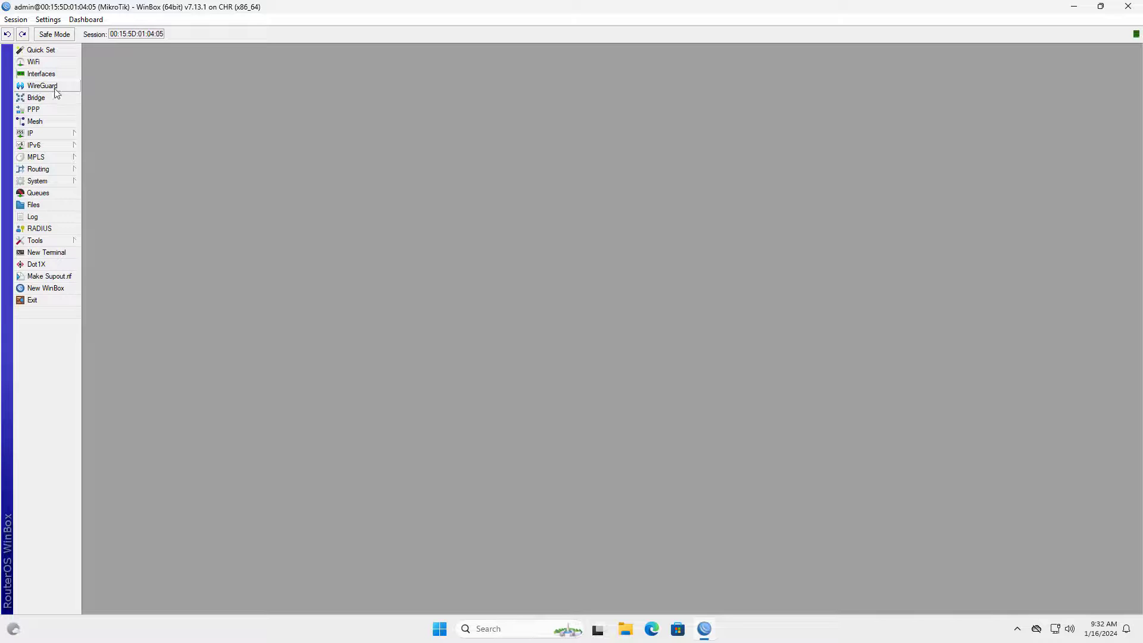
- Create WireGuard interface wireguard1 on listen port 13231 and copy its generated public key
{"action": "left_click", "coordinate": [44, 87]}
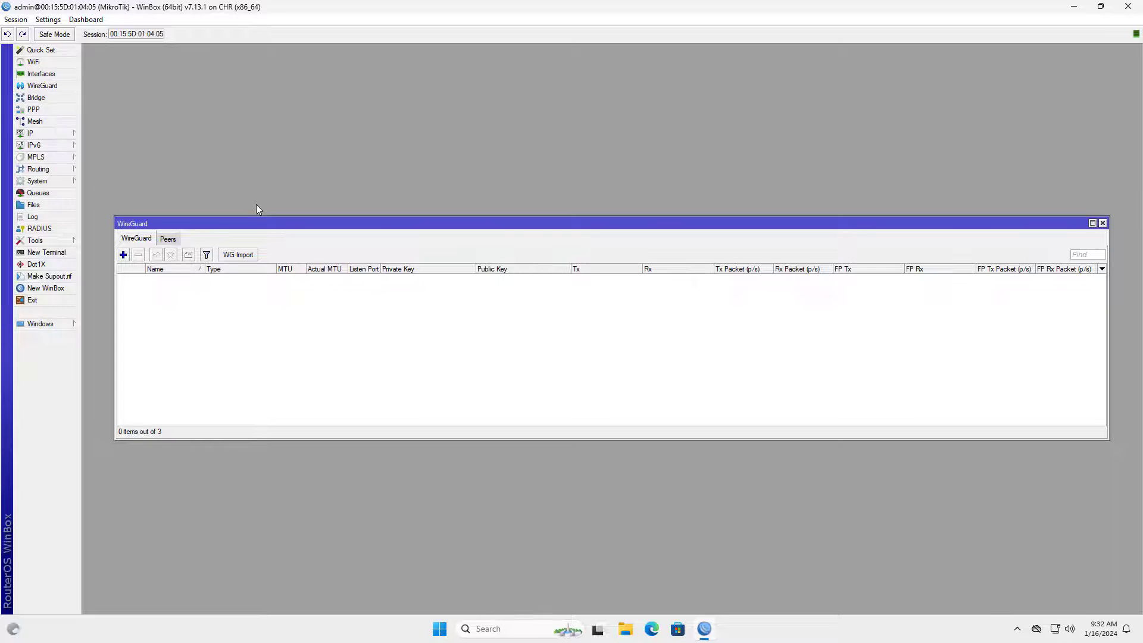
{"action": "left_click_drag", "start_coordinate": [265, 224], "coordinate": [255, 84]}
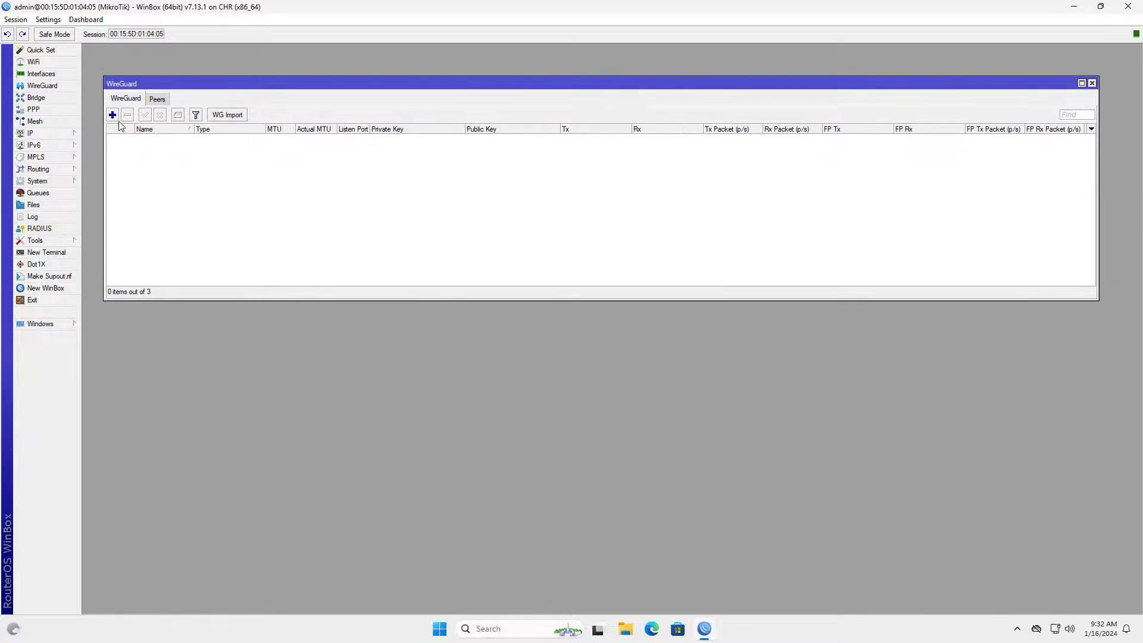
{"action": "left_click", "coordinate": [113, 116]}
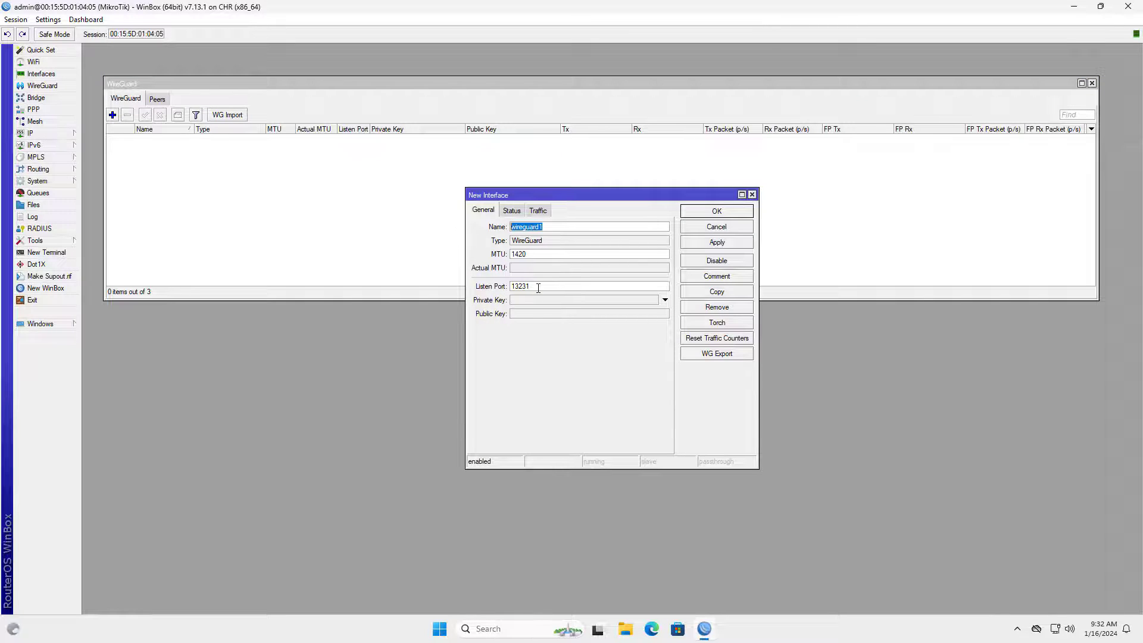
{"action": "left_click_drag", "start_coordinate": [538, 288], "coordinate": [433, 277]}
{"action": "left_click", "coordinate": [739, 244]}
{"action": "left_click_drag", "start_coordinate": [681, 312], "coordinate": [505, 319]}
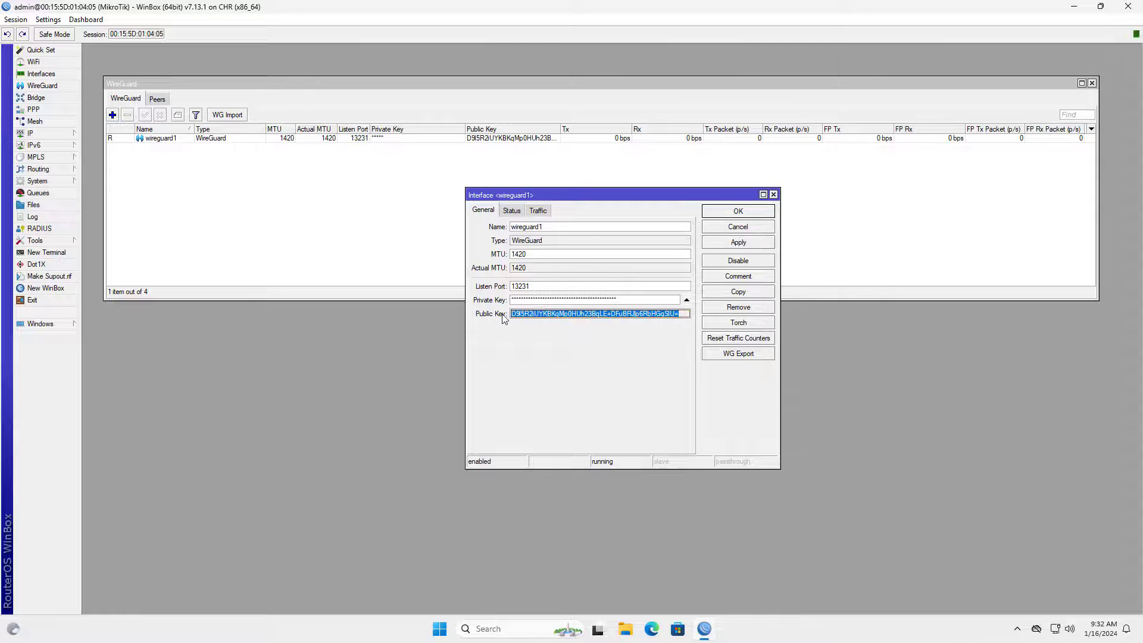
{"action": "left_click", "coordinate": [750, 216]}
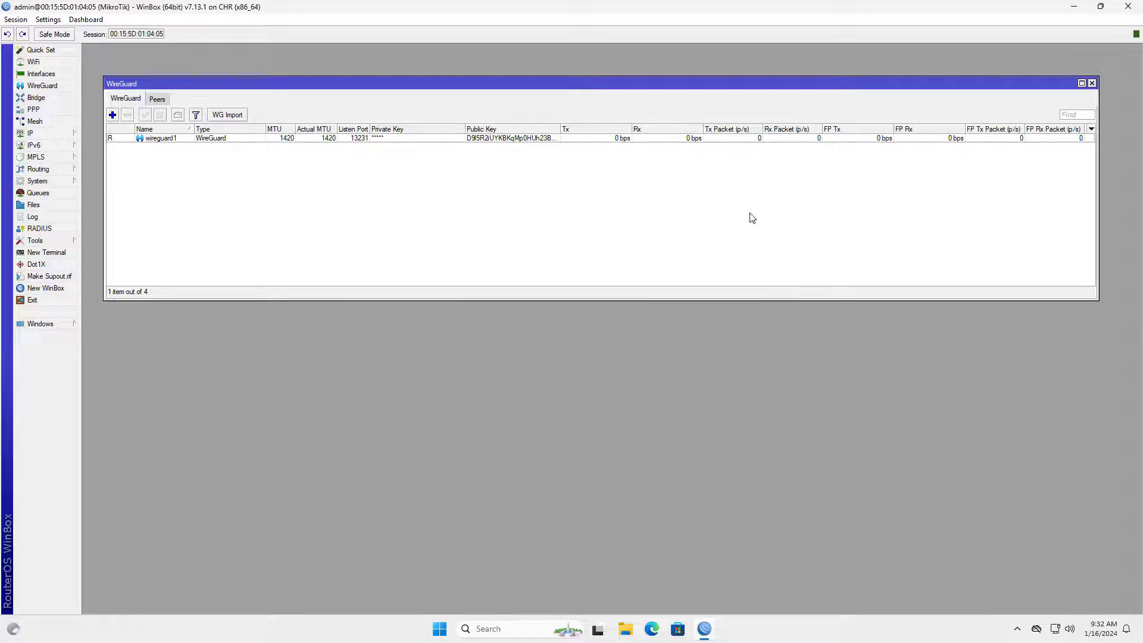
{"action": "left_click", "coordinate": [203, 140]}
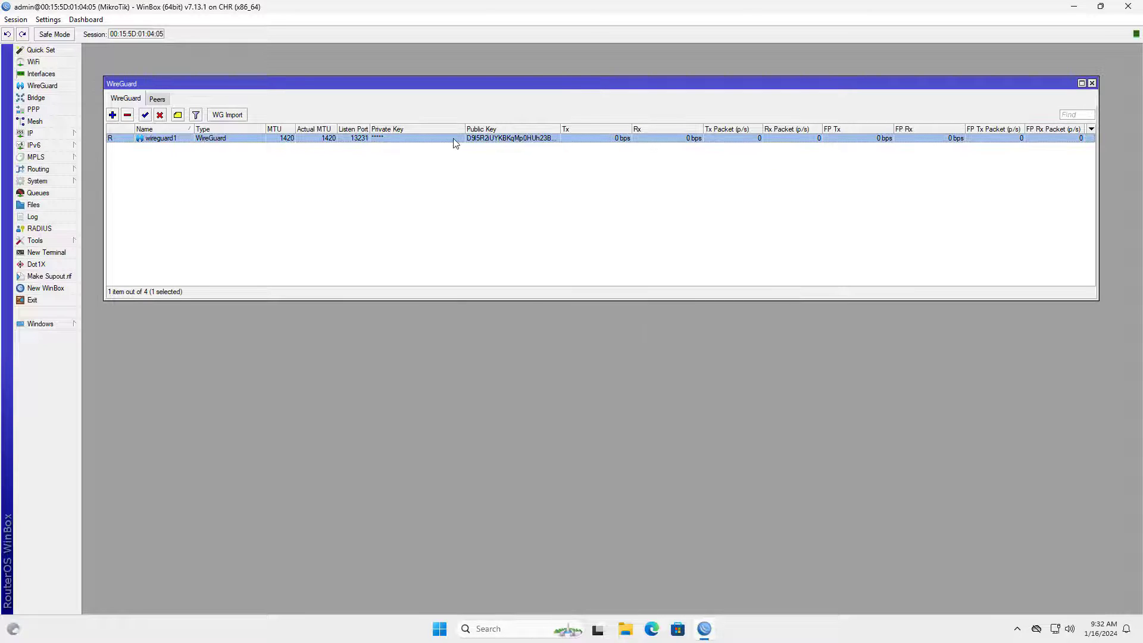
- Enter a new IP address 192.168.77.1/24 assigned to interface wireguard1
{"action": "left_click", "coordinate": [1093, 84]}
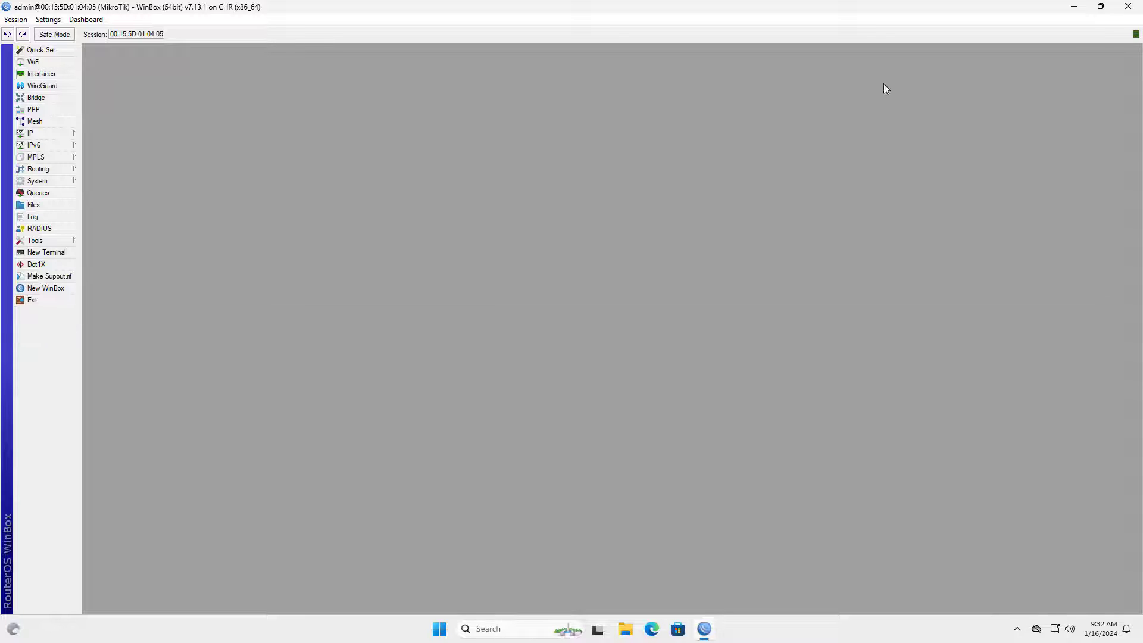
{"action": "left_click", "coordinate": [31, 133]}
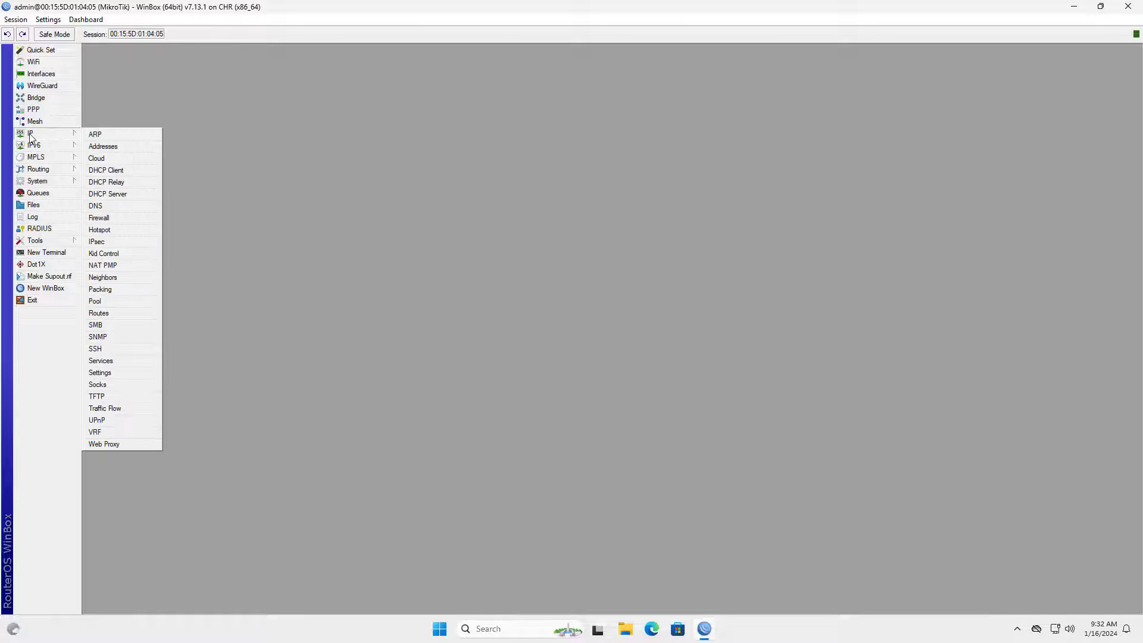
{"action": "left_click", "coordinate": [123, 148]}
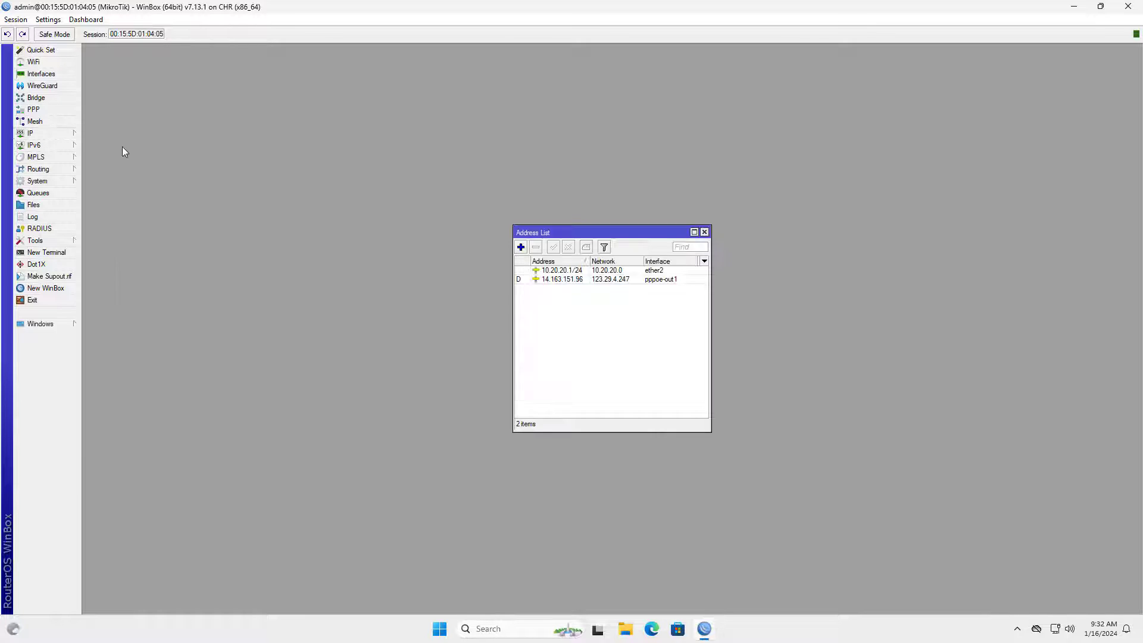
{"action": "double_click", "coordinate": [570, 232]}
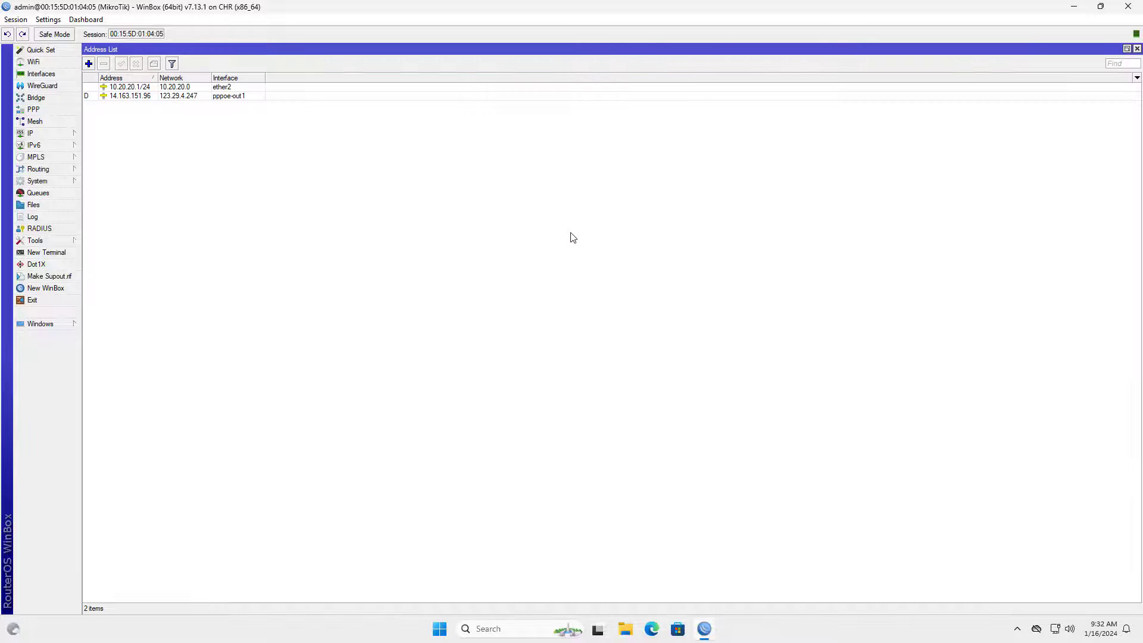
{"action": "left_click", "coordinate": [88, 63]}
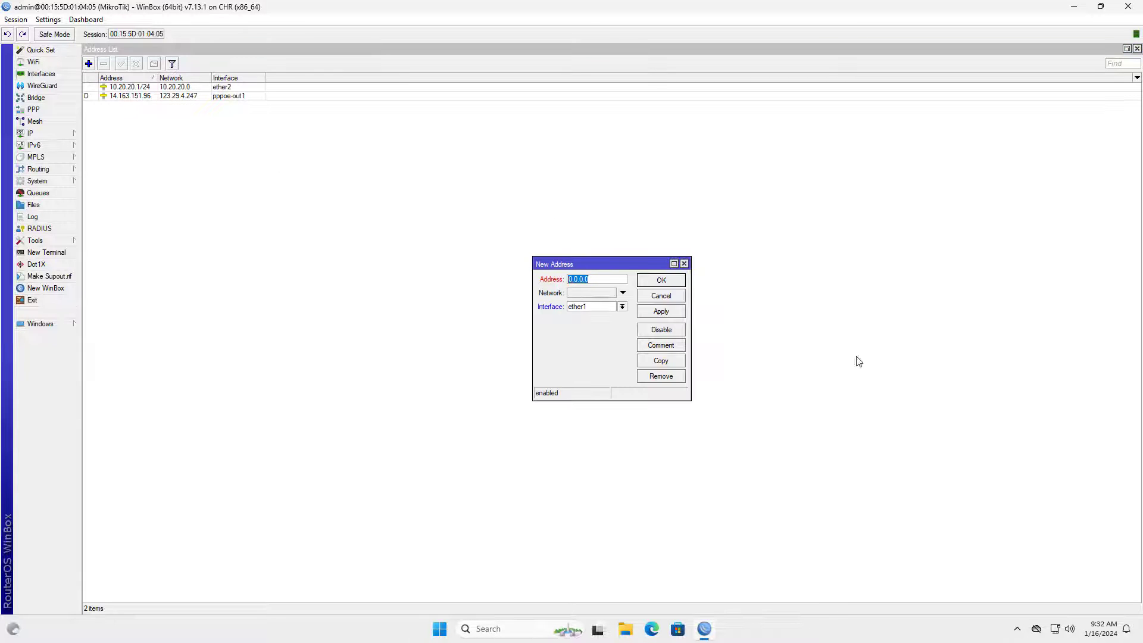
{"action": "type", "text": "192.168.77.1/24"}
{"action": "left_click_drag", "start_coordinate": [625, 280], "coordinate": [518, 274]}
{"action": "left_click", "coordinate": [622, 307]}
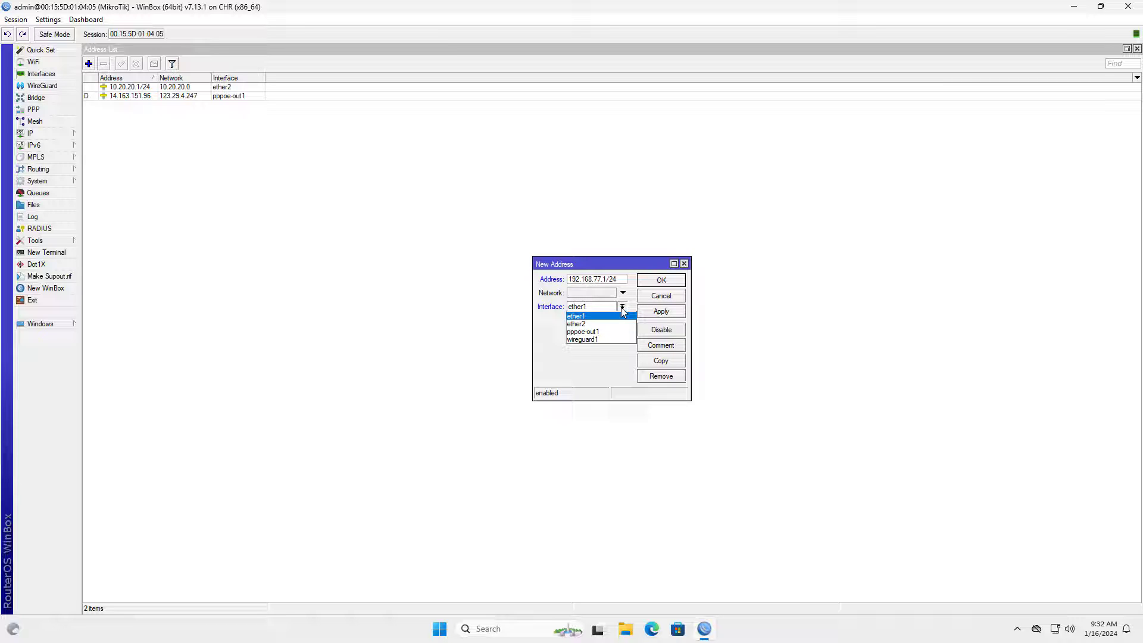
{"action": "left_click", "coordinate": [595, 340]}
- Apply and save the address, then check the 192.168.77.1/24 entry in the list
{"action": "left_click", "coordinate": [663, 312]}
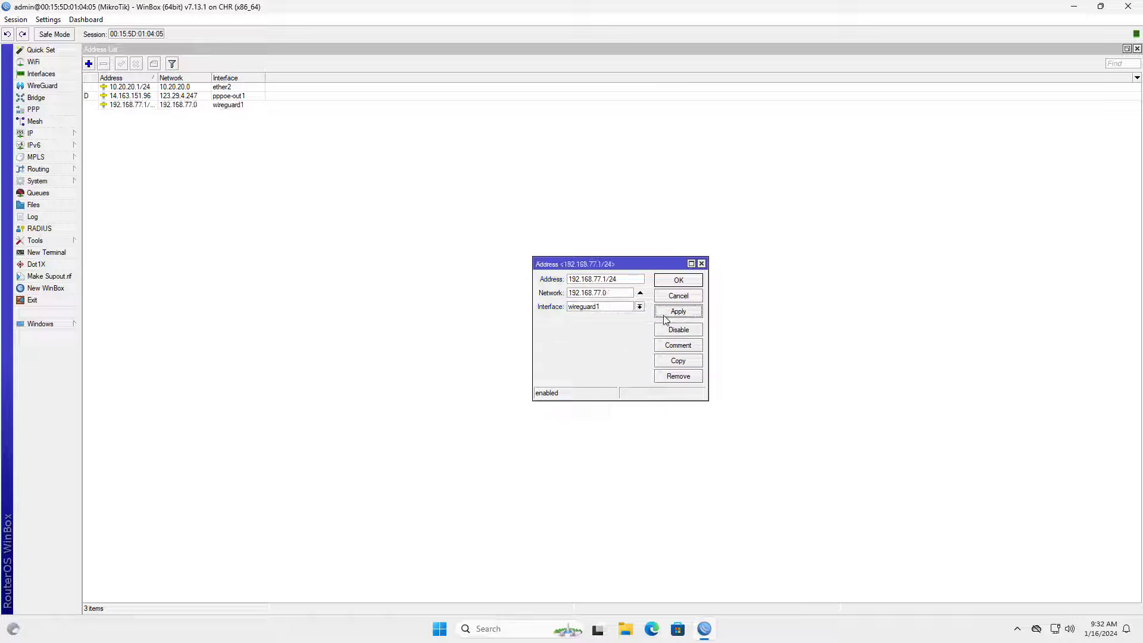
{"action": "left_click_drag", "start_coordinate": [625, 293], "coordinate": [516, 295]}
{"action": "left_click", "coordinate": [680, 282]}
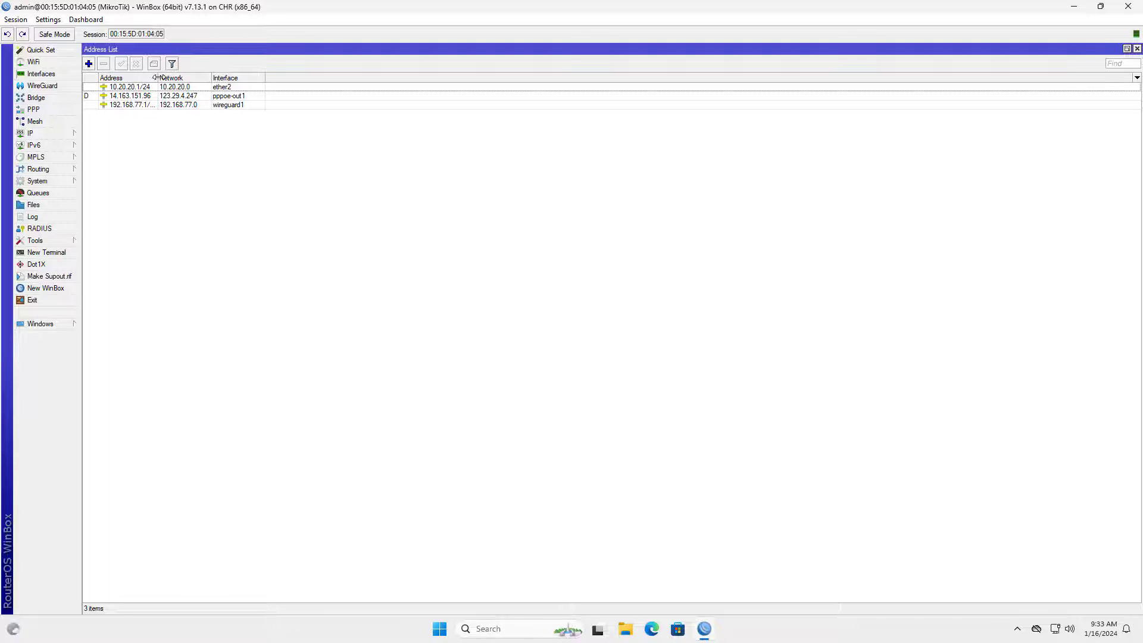
{"action": "left_click_drag", "start_coordinate": [159, 78], "coordinate": [209, 80]}
{"action": "left_click", "coordinate": [126, 105]}
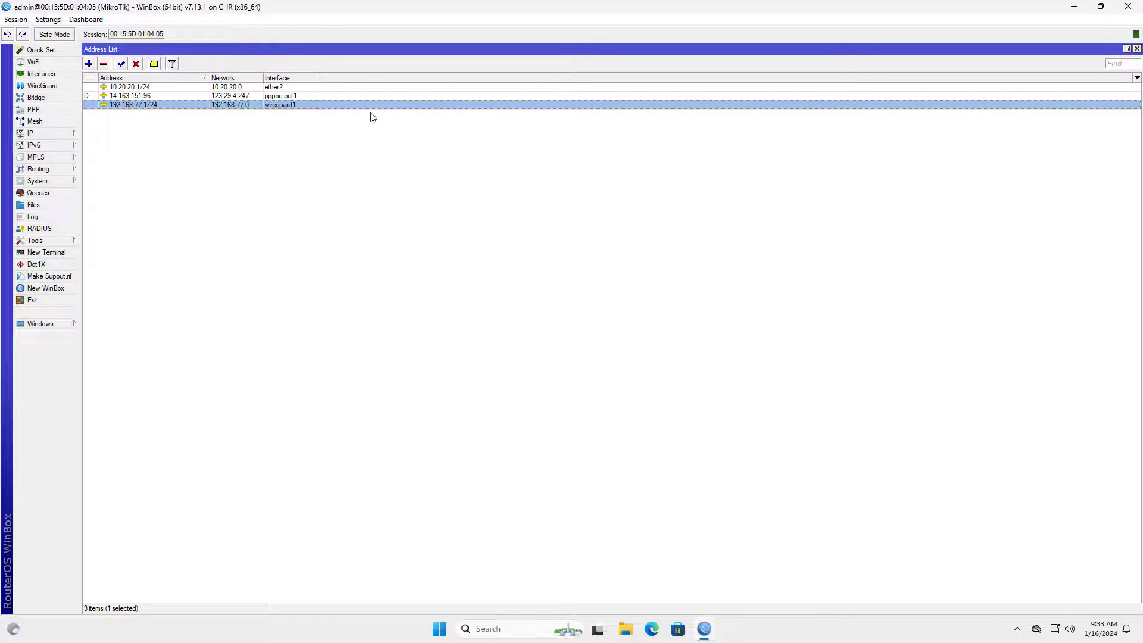
{"action": "left_click", "coordinate": [1138, 48]}
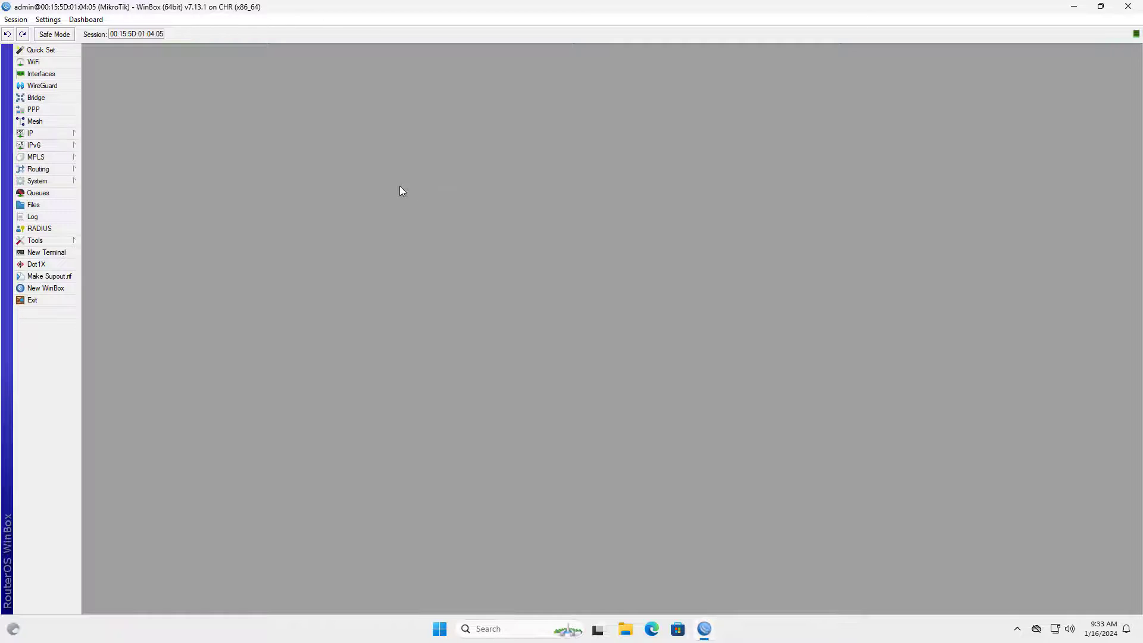
- Show the empty WireGuard peers list, visit the browser's WireGuard install page, then reveal the desktop
{"action": "left_click", "coordinate": [52, 85]}
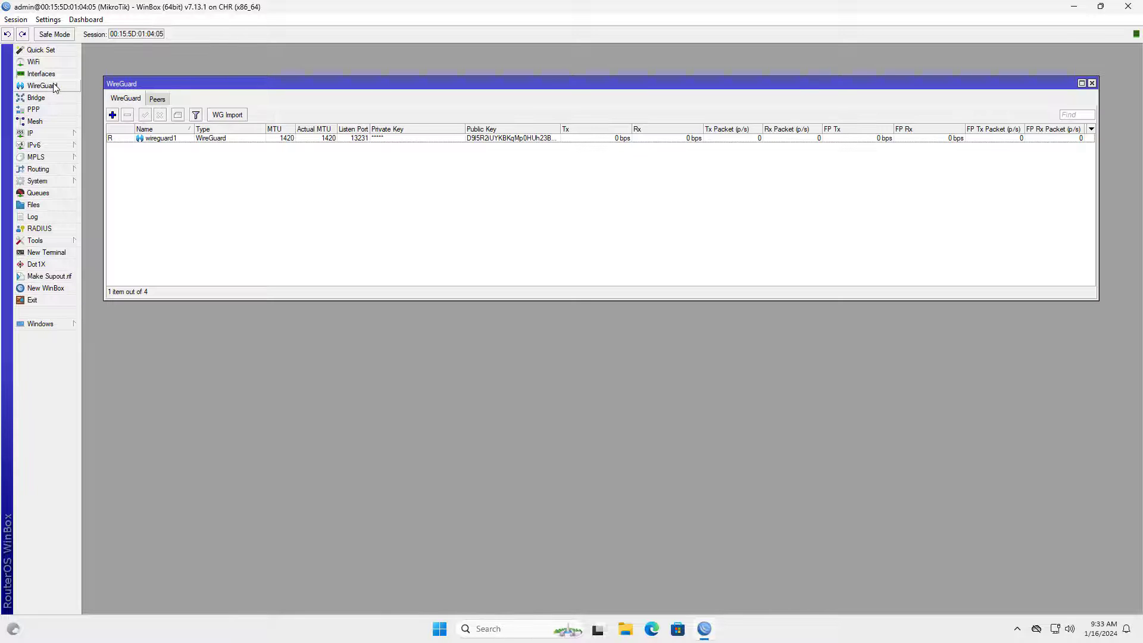
{"action": "left_click", "coordinate": [157, 99]}
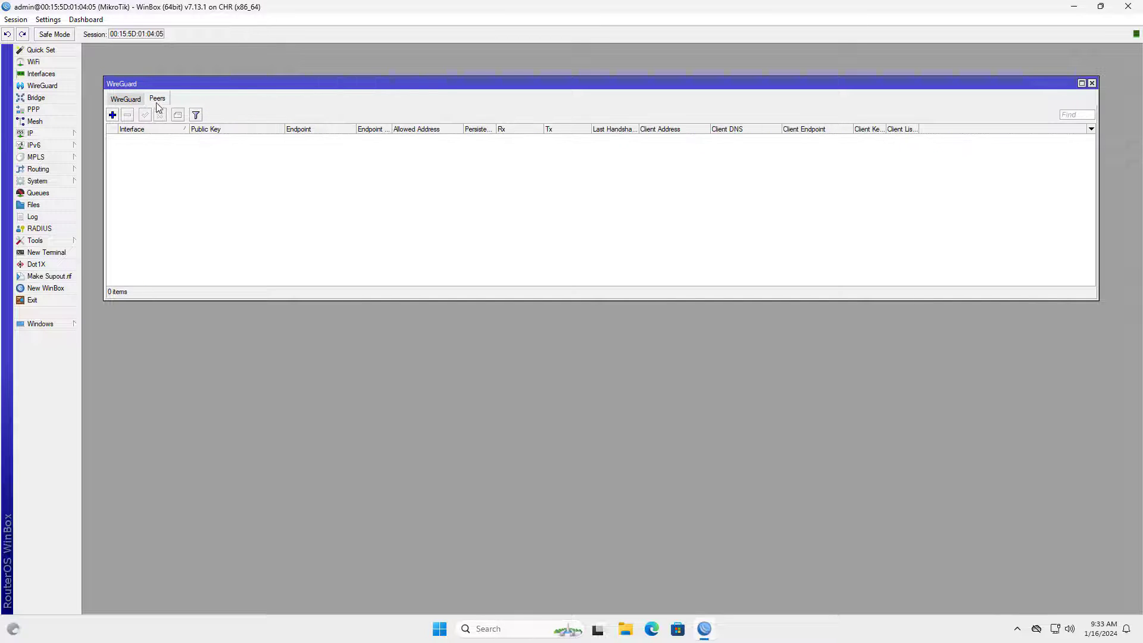
{"action": "key", "text": "alt+Tab"}
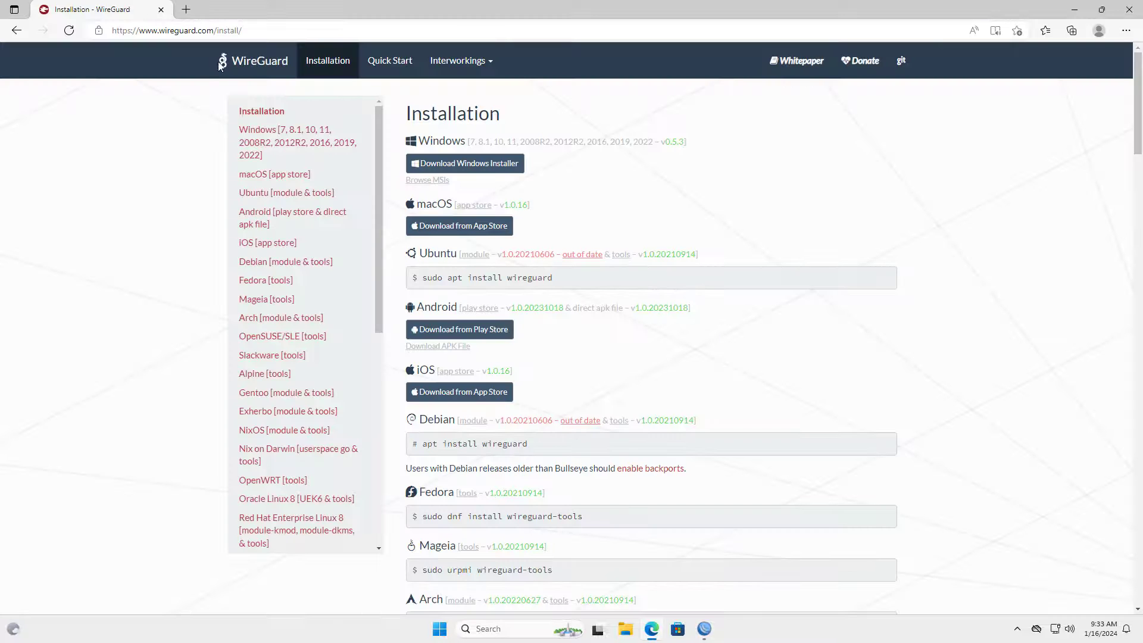
{"action": "left_click", "coordinate": [259, 30]}
{"action": "left_click", "coordinate": [109, 184]}
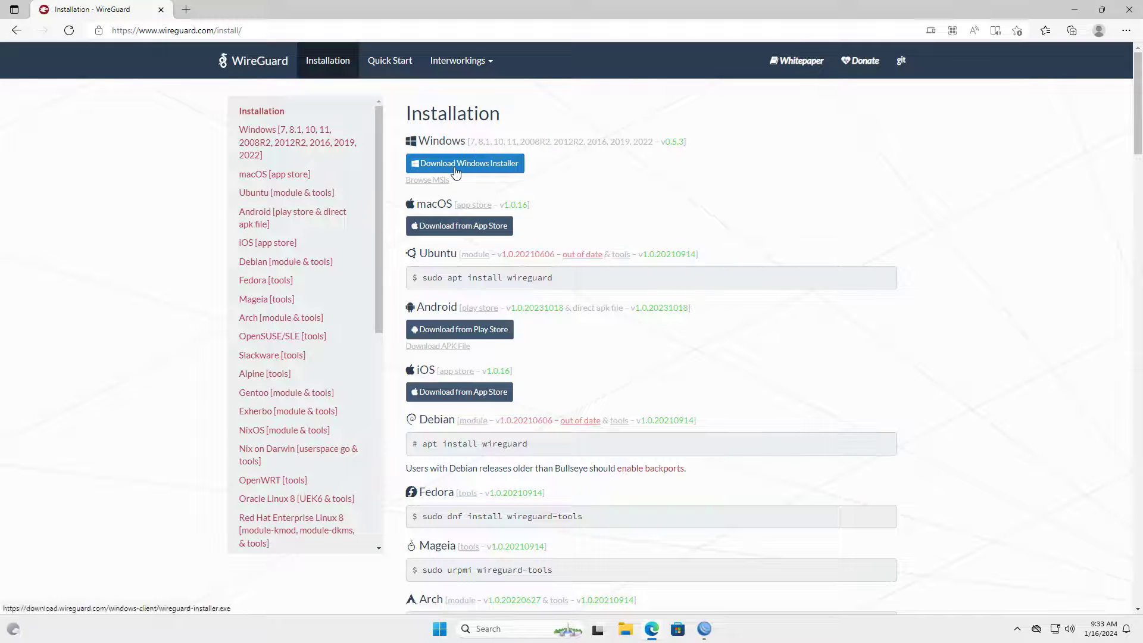
{"action": "key", "text": "super+d"}
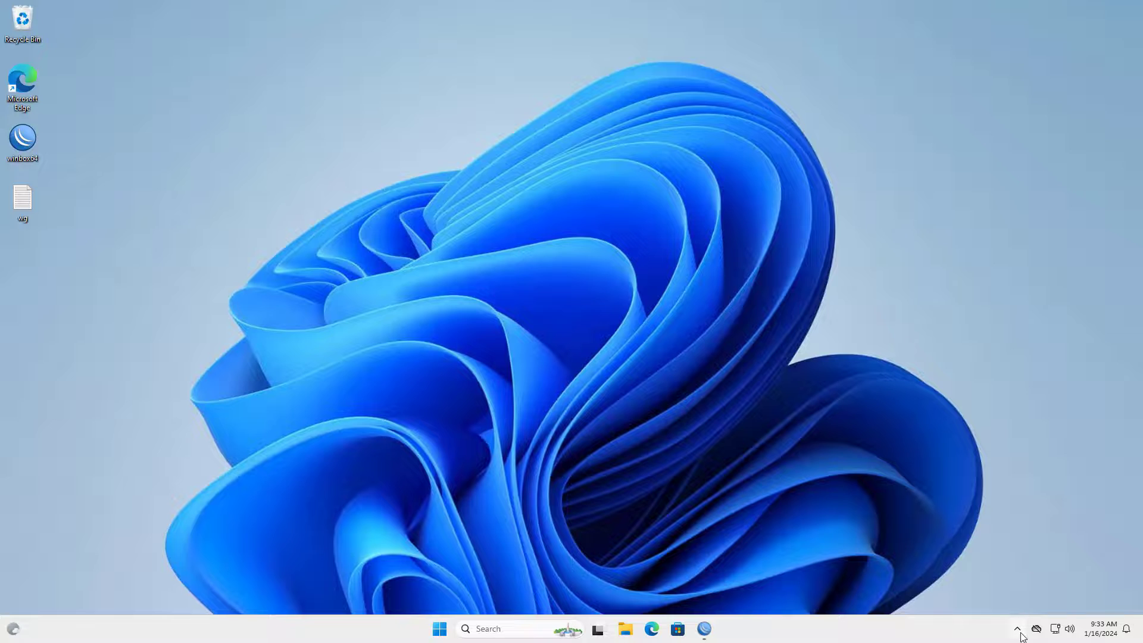
- Pin WireGuard to the tray and draft an empty tunnel named wg with a new private key
{"action": "left_click", "coordinate": [1018, 629]}
{"action": "left_click_drag", "start_coordinate": [1005, 598], "coordinate": [1018, 629]}
{"action": "left_click", "coordinate": [1017, 630]}
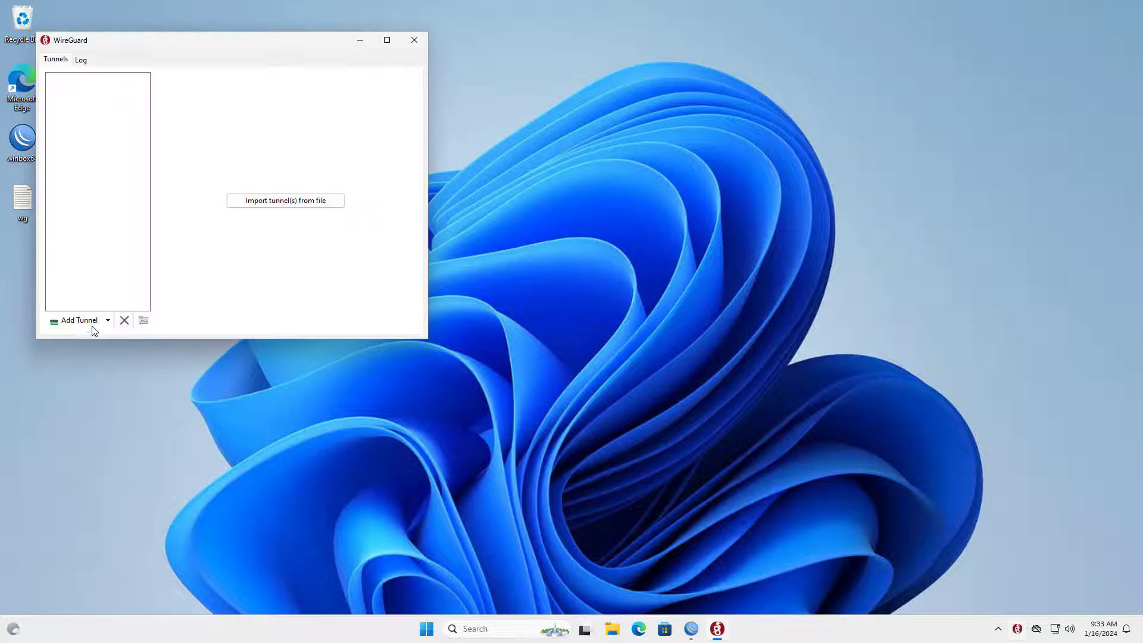
{"action": "left_click", "coordinate": [108, 322]}
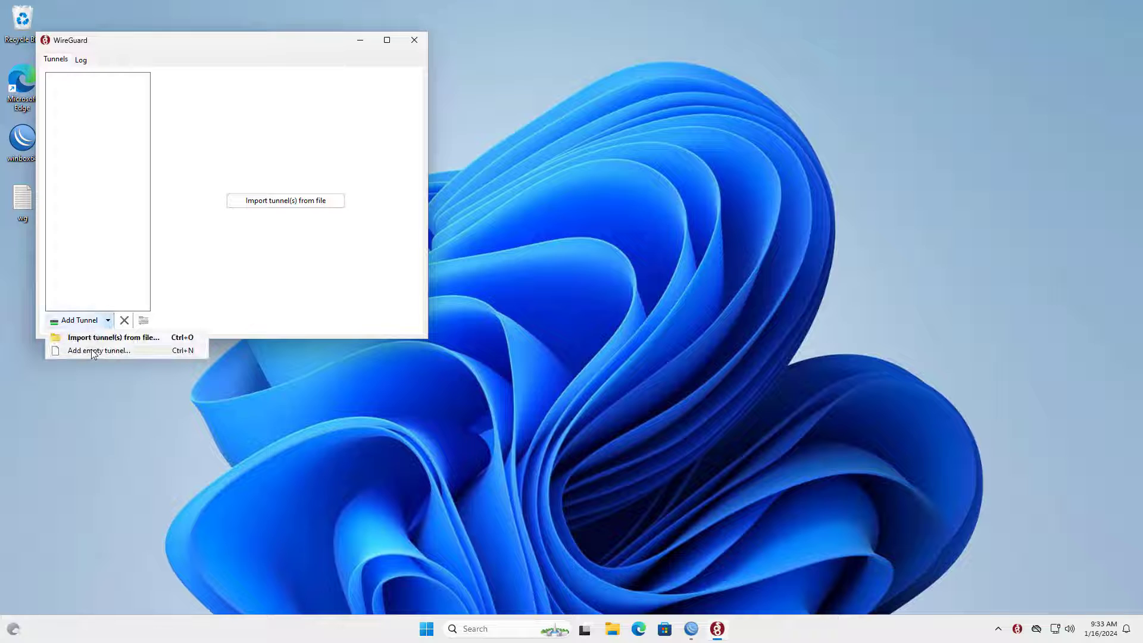
{"action": "left_click", "coordinate": [116, 352]}
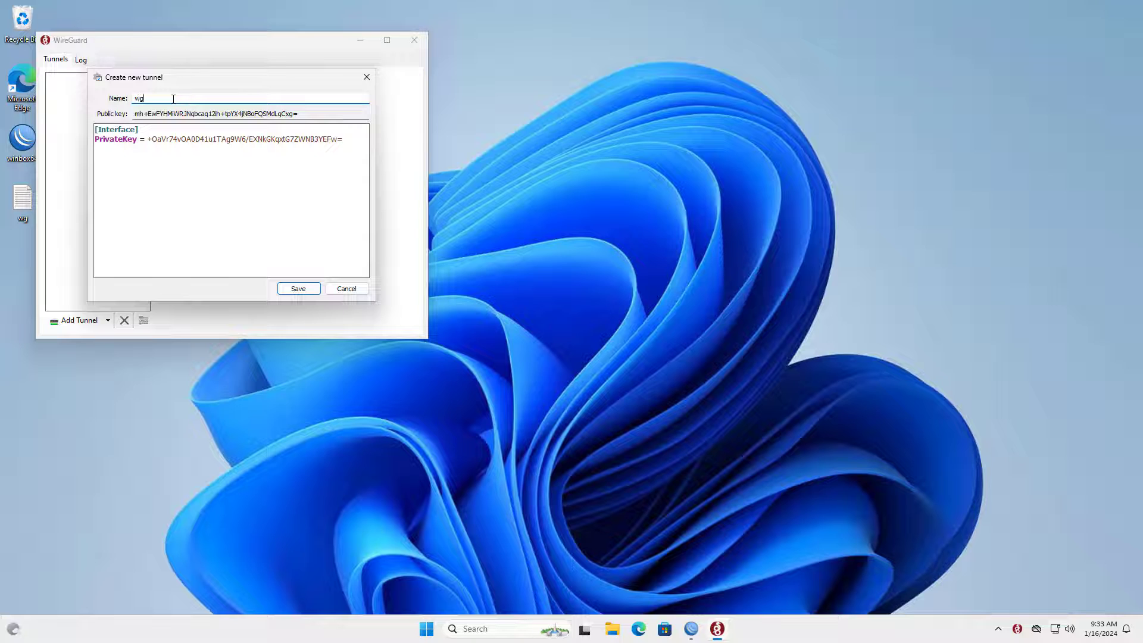
{"action": "double_click", "coordinate": [173, 98]}
{"action": "left_click_drag", "start_coordinate": [149, 137], "coordinate": [347, 138]}
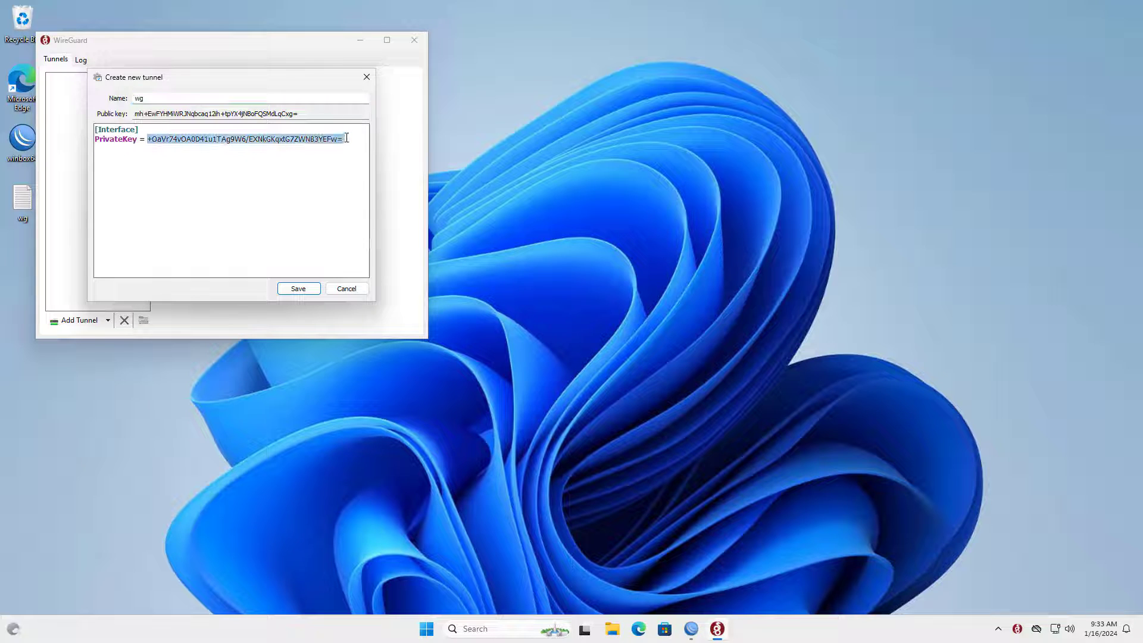
{"action": "left_click", "coordinate": [691, 629]}
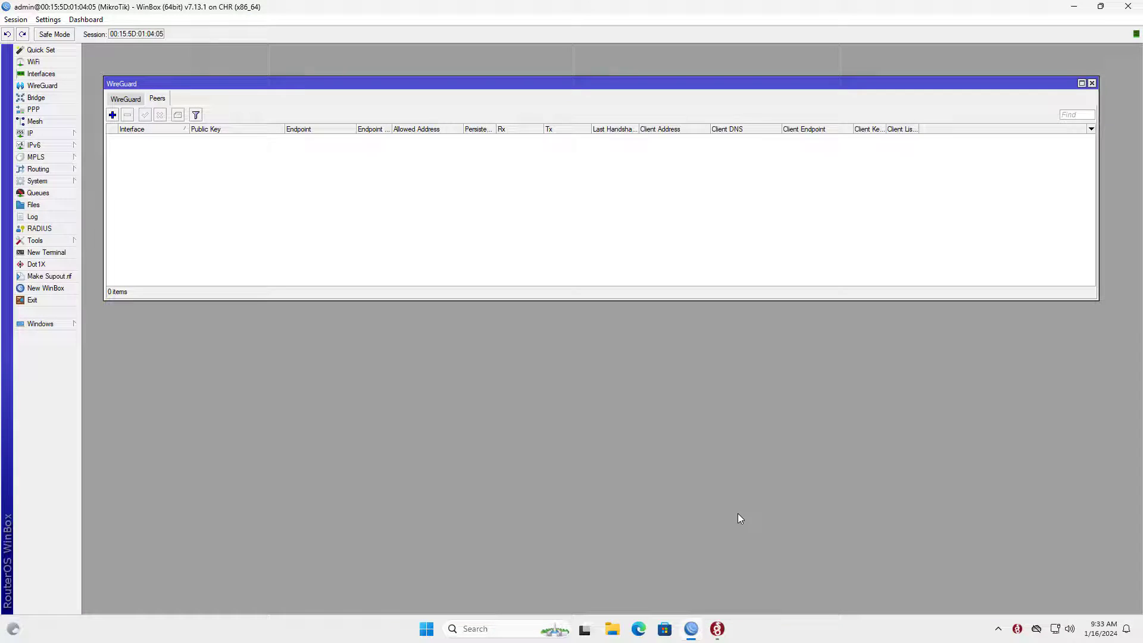
- Resize WinBox and add a new peer holding the wg tunnel's public key
{"action": "left_click", "coordinate": [1100, 6]}
{"action": "left_click_drag", "start_coordinate": [563, 161], "coordinate": [645, 33]}
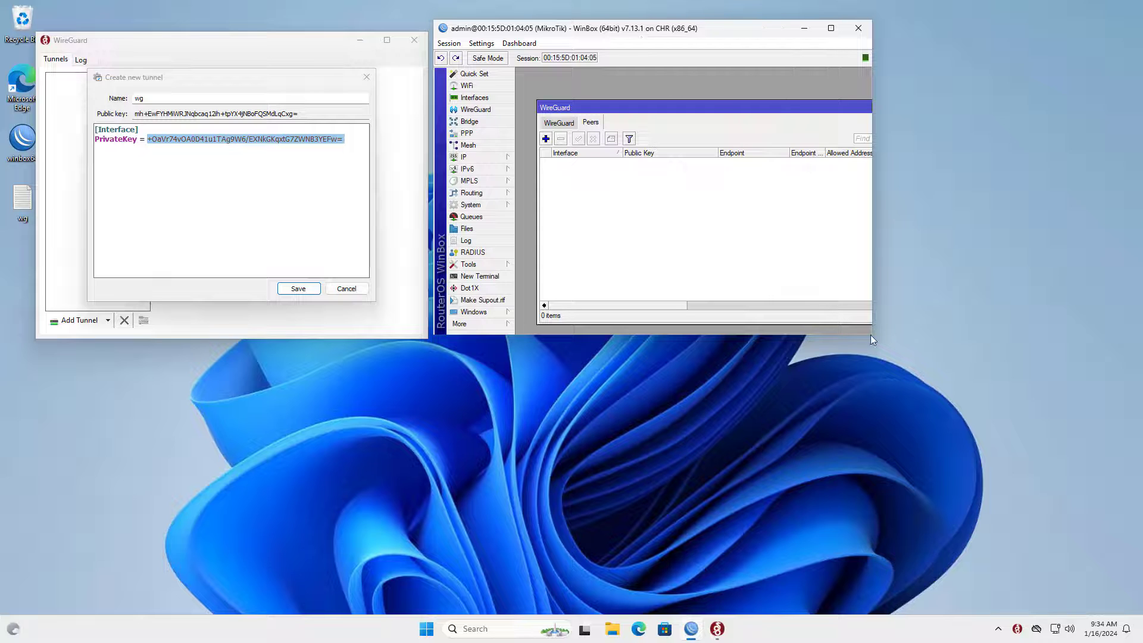
{"action": "left_click_drag", "start_coordinate": [871, 336], "coordinate": [1136, 526]}
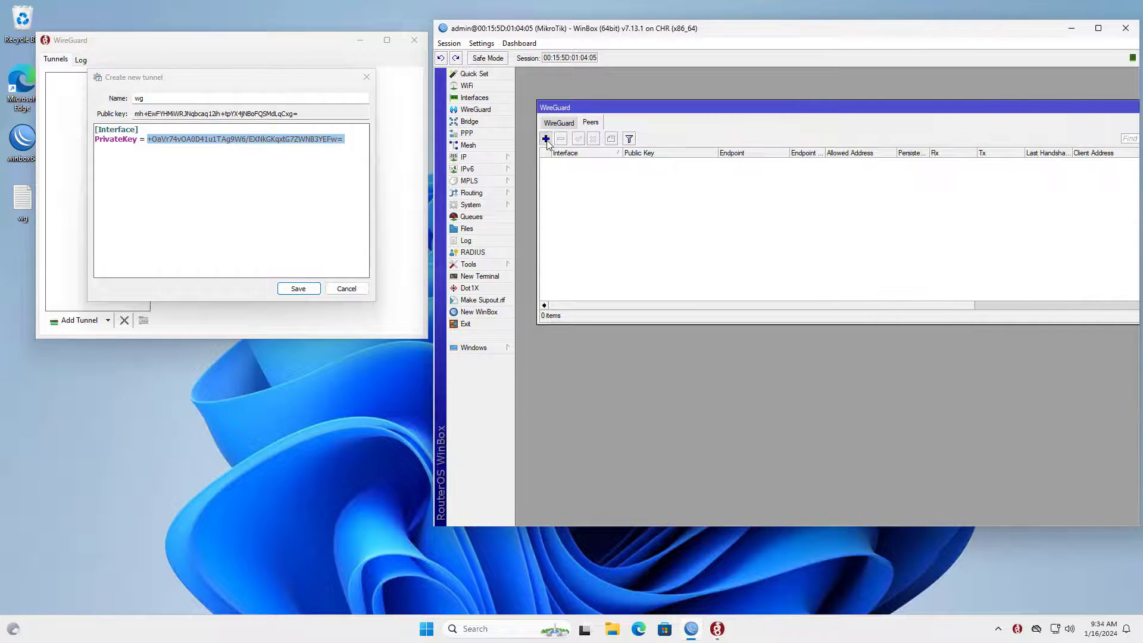
{"action": "left_click", "coordinate": [546, 140]}
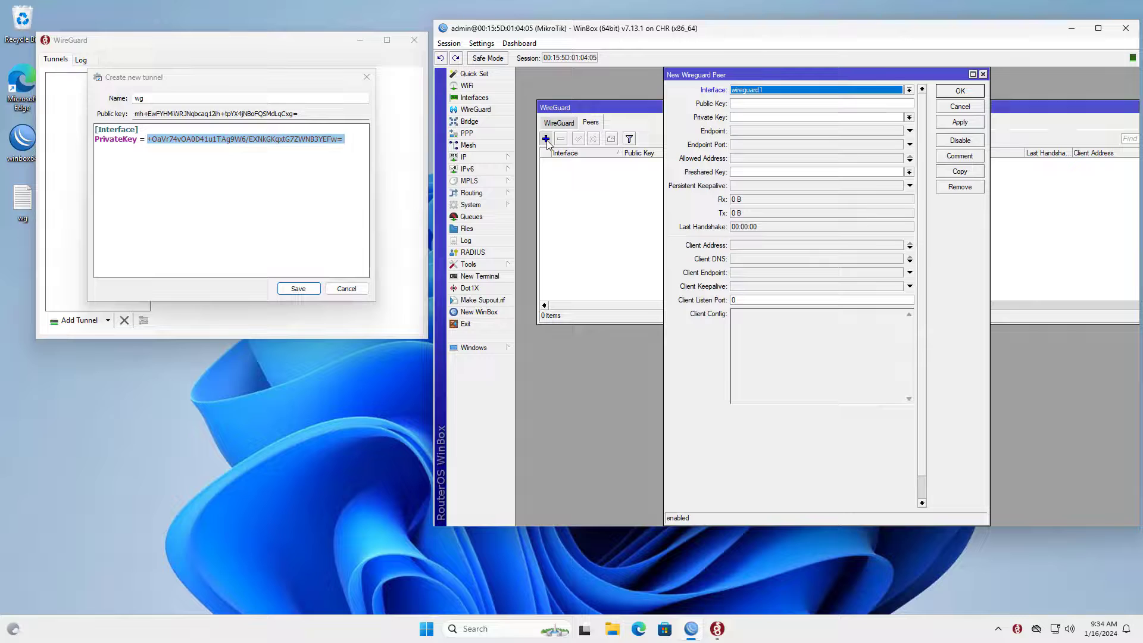
{"action": "left_click", "coordinate": [741, 105]}
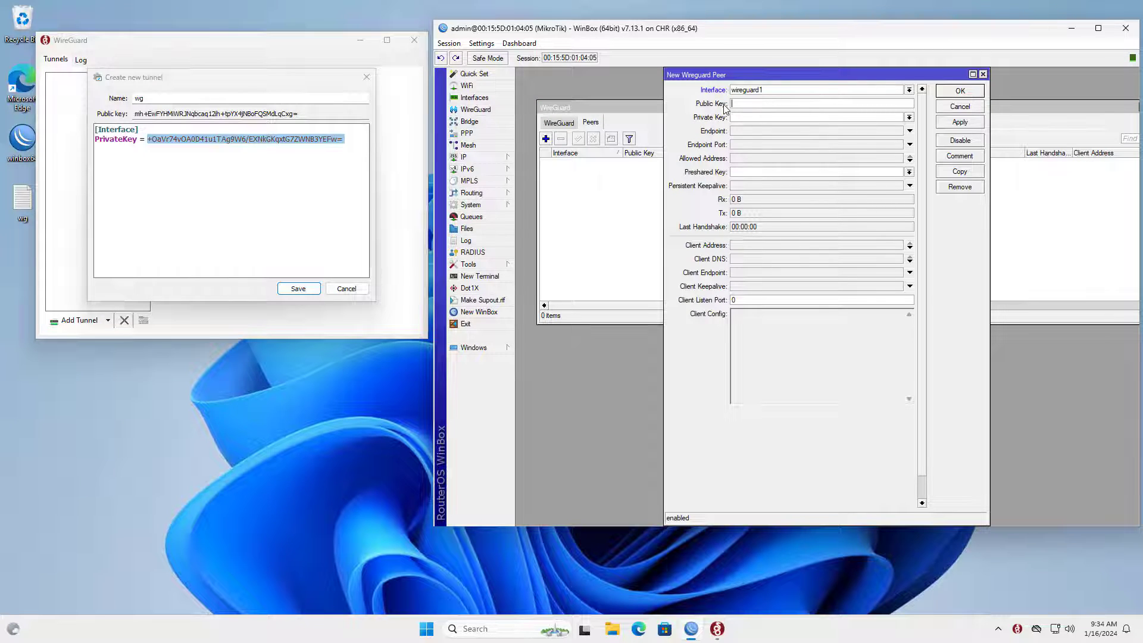
{"action": "left_click", "coordinate": [298, 114]}
{"action": "left_click_drag", "start_coordinate": [309, 114], "coordinate": [161, 116]}
{"action": "right_click", "coordinate": [161, 114]}
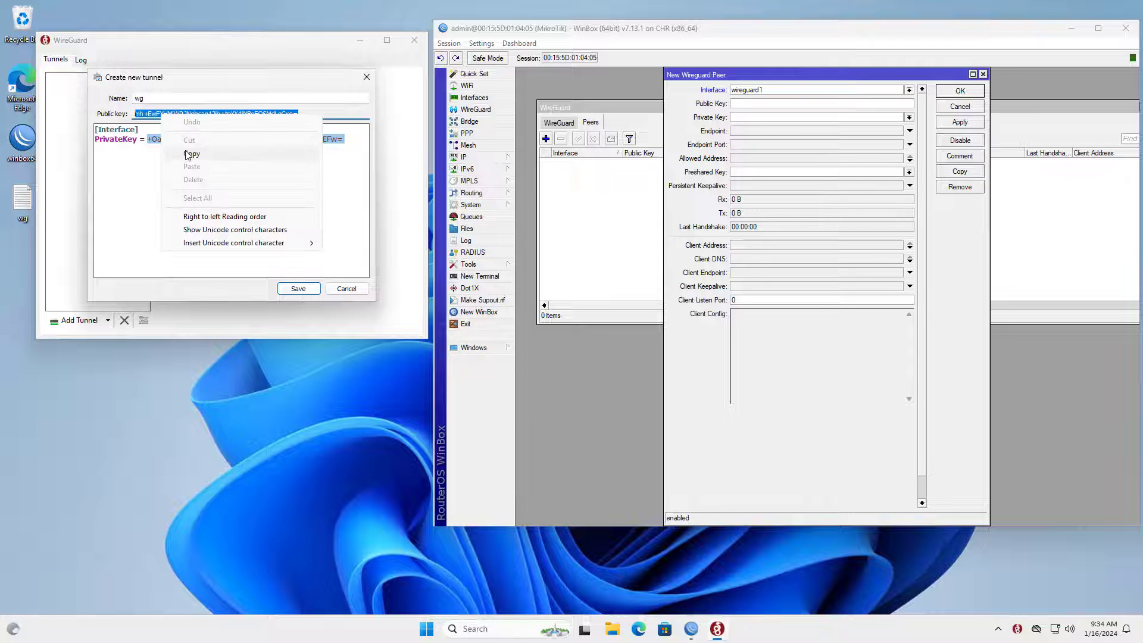
{"action": "left_click", "coordinate": [187, 154]}
{"action": "left_click", "coordinate": [744, 107]}
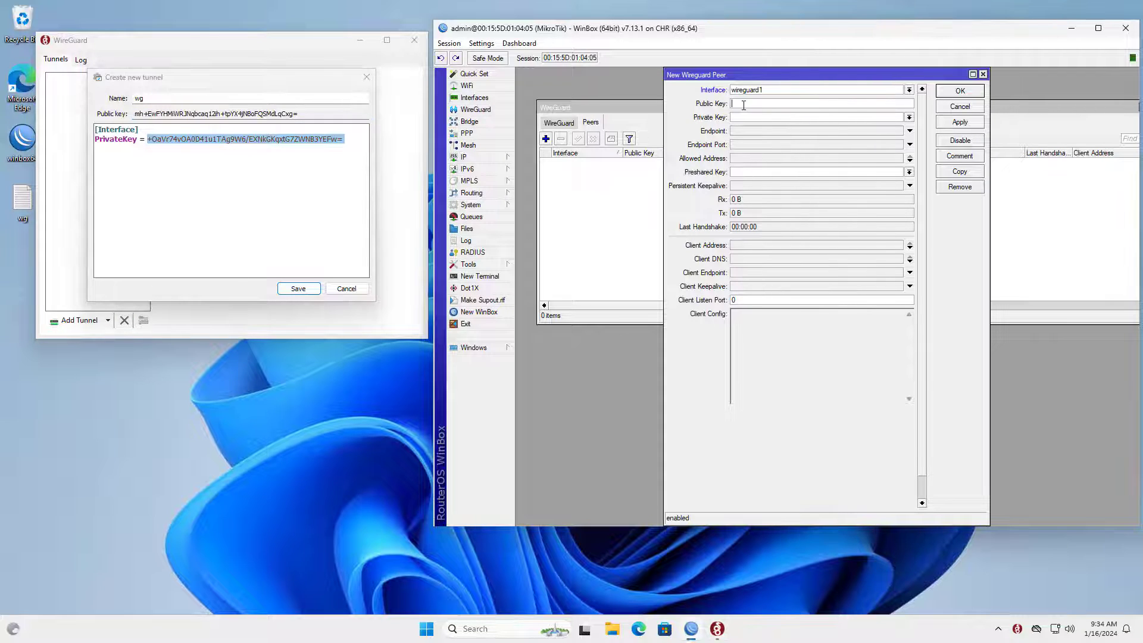
{"action": "right_click", "coordinate": [743, 108]}
{"action": "left_click", "coordinate": [774, 140]}
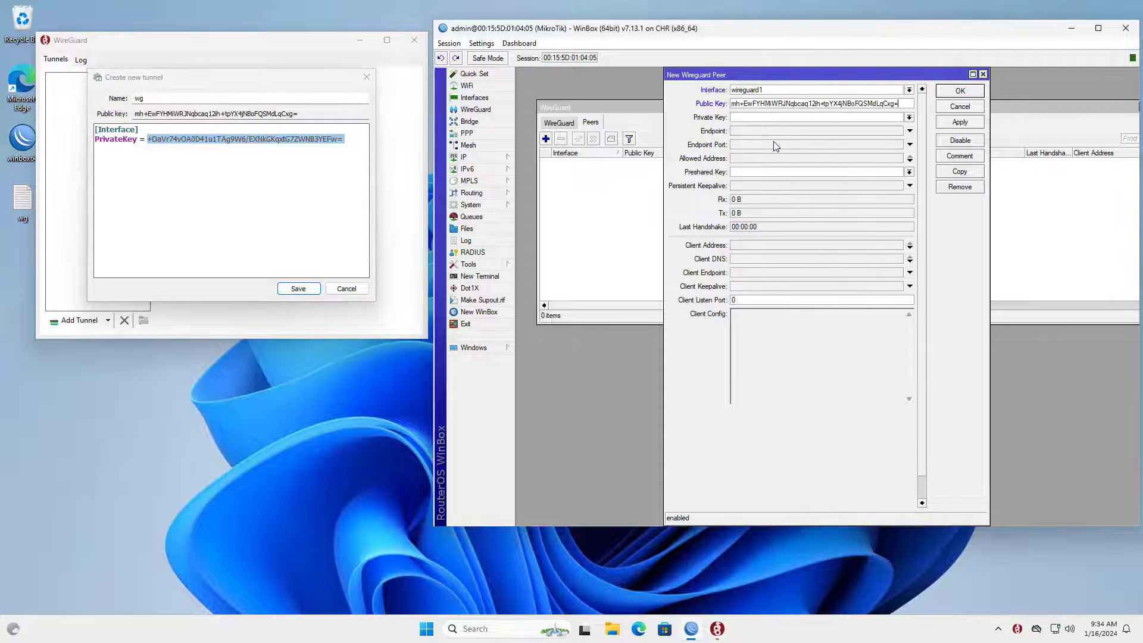
- Set the peer's allowed address to 192.168.77.2/32 and apply it
{"action": "left_click", "coordinate": [743, 159]}
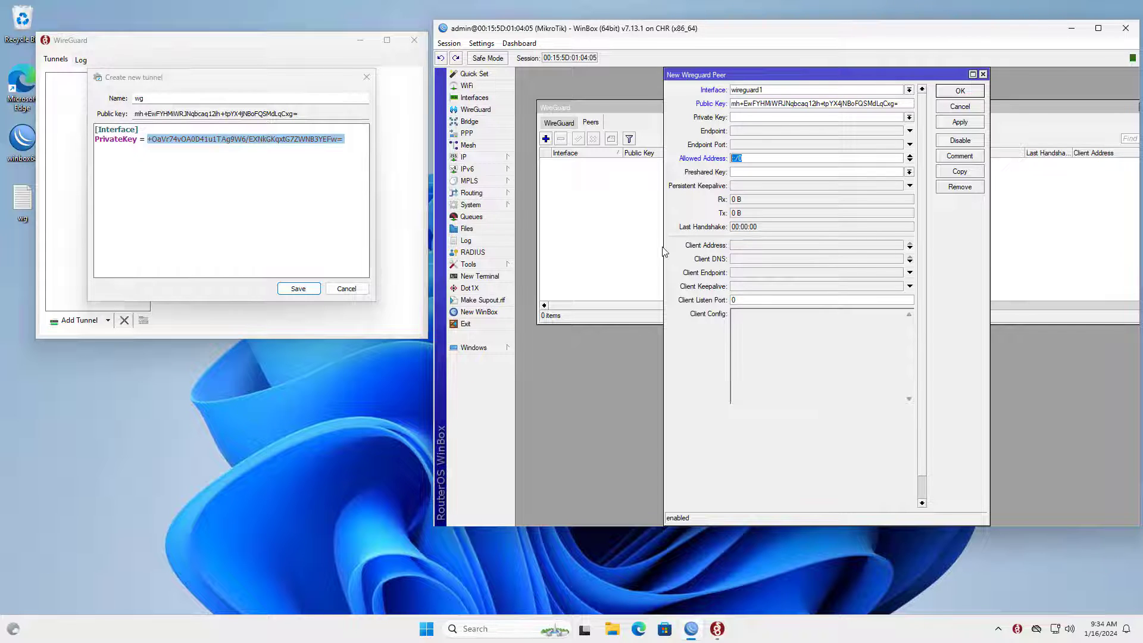
{"action": "type", "text": "192.168.77.2/32"}
{"action": "left_click_drag", "start_coordinate": [800, 156], "coordinate": [705, 156]}
{"action": "left_click", "coordinate": [958, 124]}
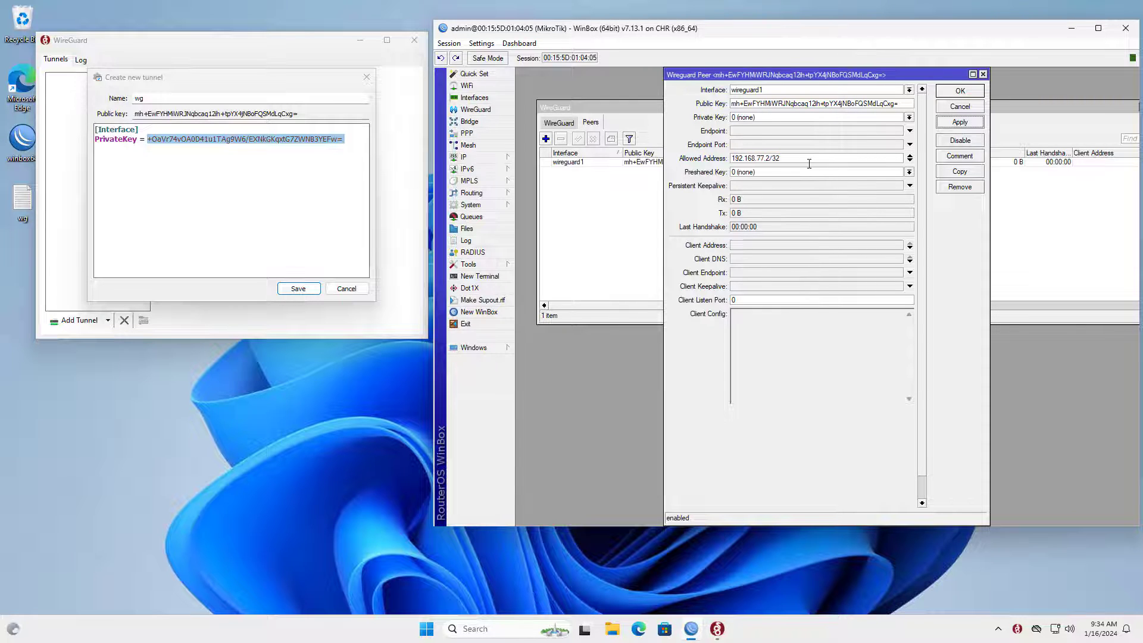
- Copy the Notepad template's Address through PersistentKeepalive lines into the wg config below PrivateKey
{"action": "left_click", "coordinate": [1072, 28]}
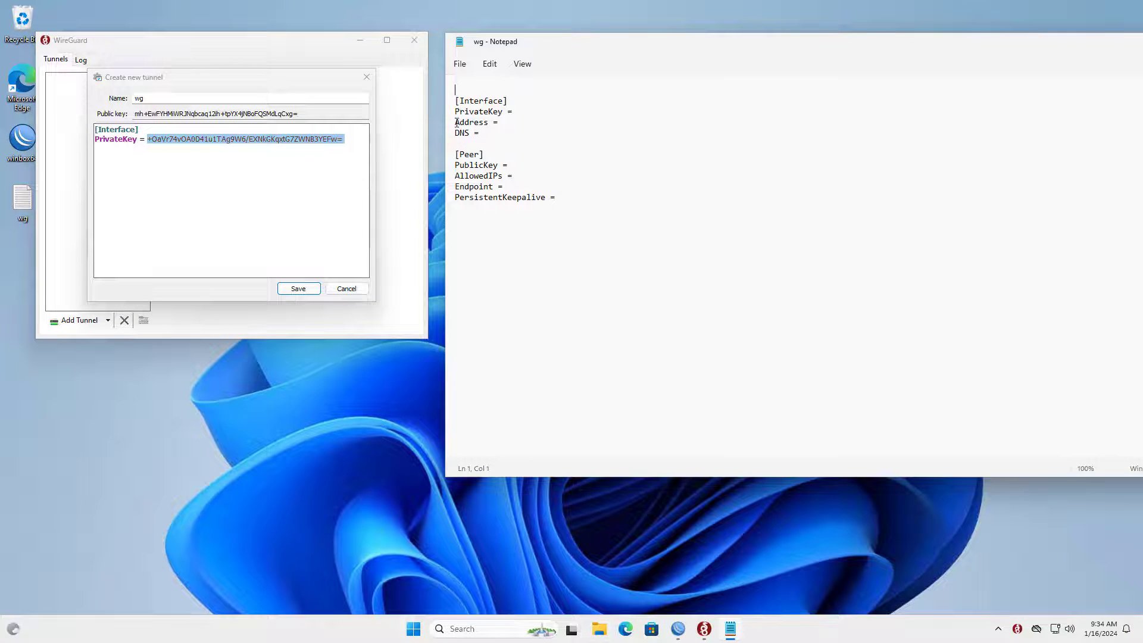
{"action": "left_click_drag", "start_coordinate": [457, 122], "coordinate": [575, 203]}
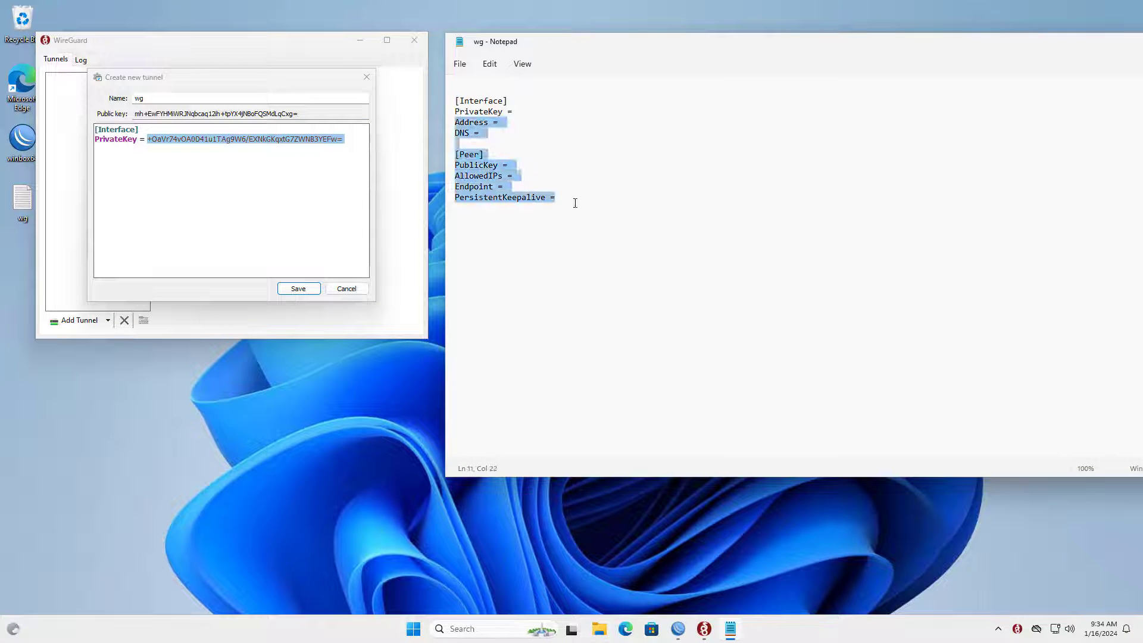
{"action": "right_click", "coordinate": [538, 201]}
{"action": "left_click", "coordinate": [574, 264]}
{"action": "left_click", "coordinate": [360, 143]}
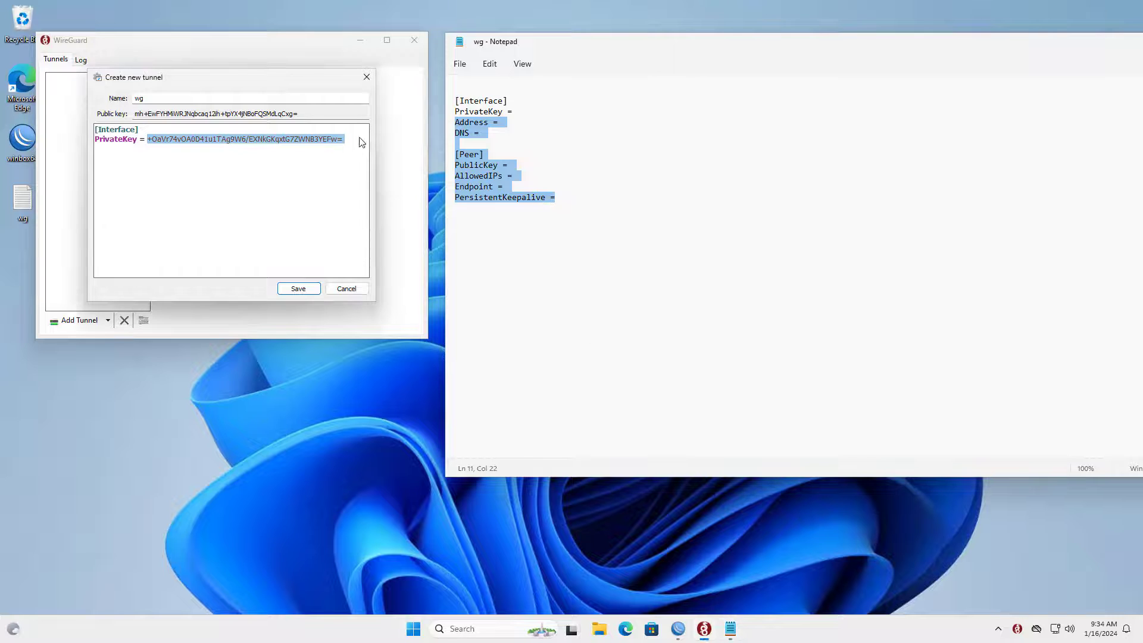
{"action": "left_click", "coordinate": [356, 145]}
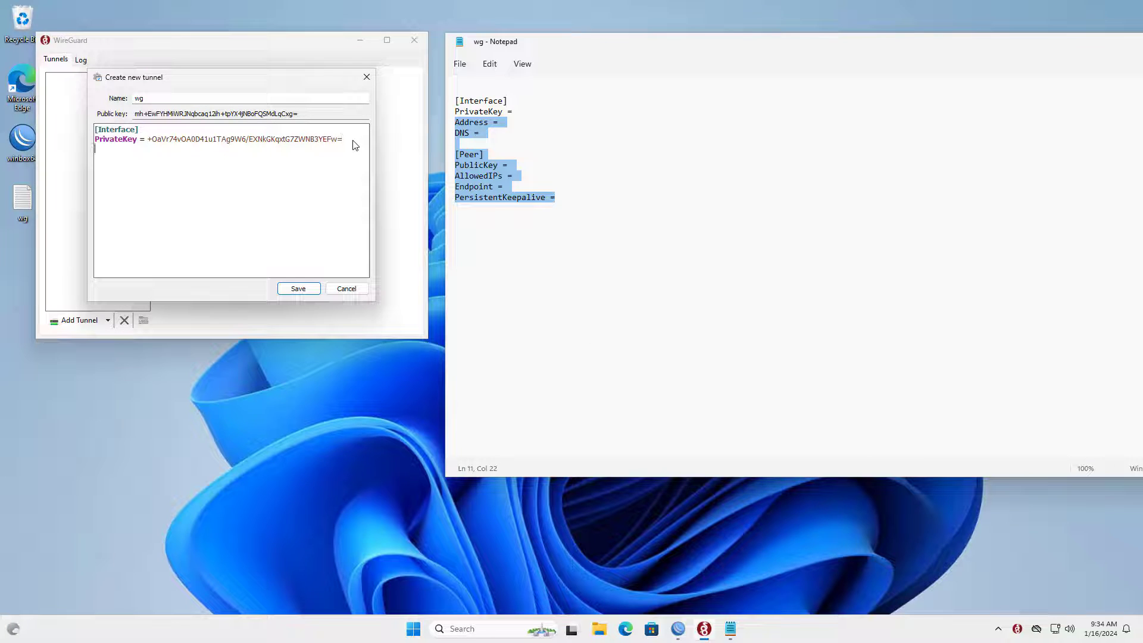
{"action": "right_click", "coordinate": [153, 154]}
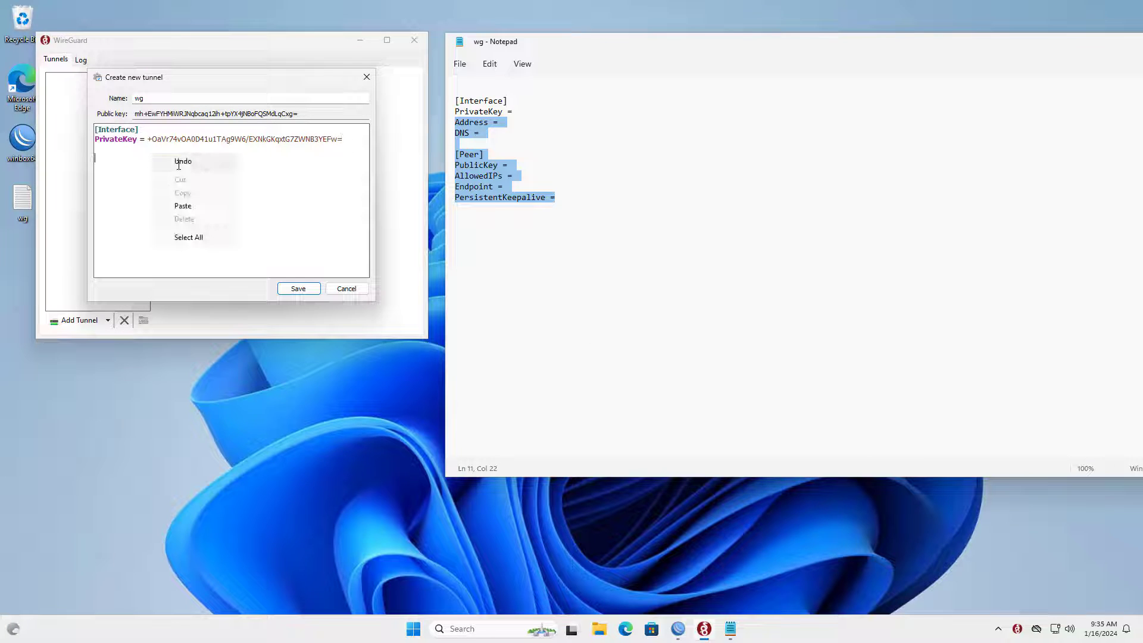
{"action": "left_click", "coordinate": [194, 206]}
{"action": "key", "text": "BackSpace"}
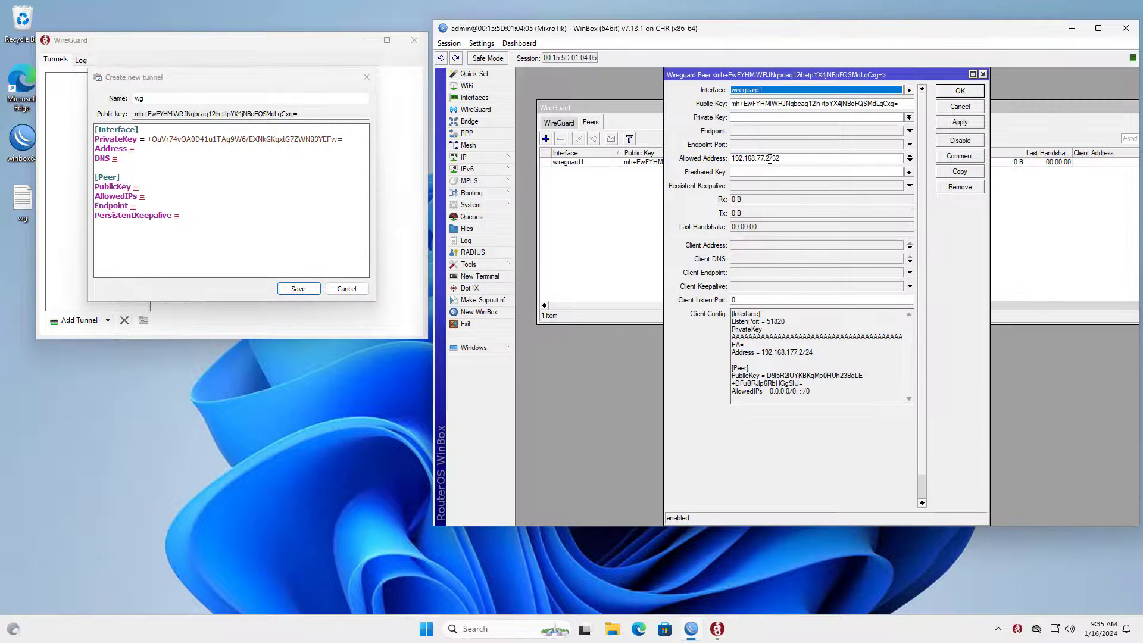
- Paste 192.168.77.2 as the tunnel Address, set DNS 8.8.8.8, and close the router's peer settings
{"action": "left_click_drag", "start_coordinate": [769, 159], "coordinate": [726, 167]}
{"action": "right_click", "coordinate": [748, 163]}
{"action": "left_click", "coordinate": [784, 185]}
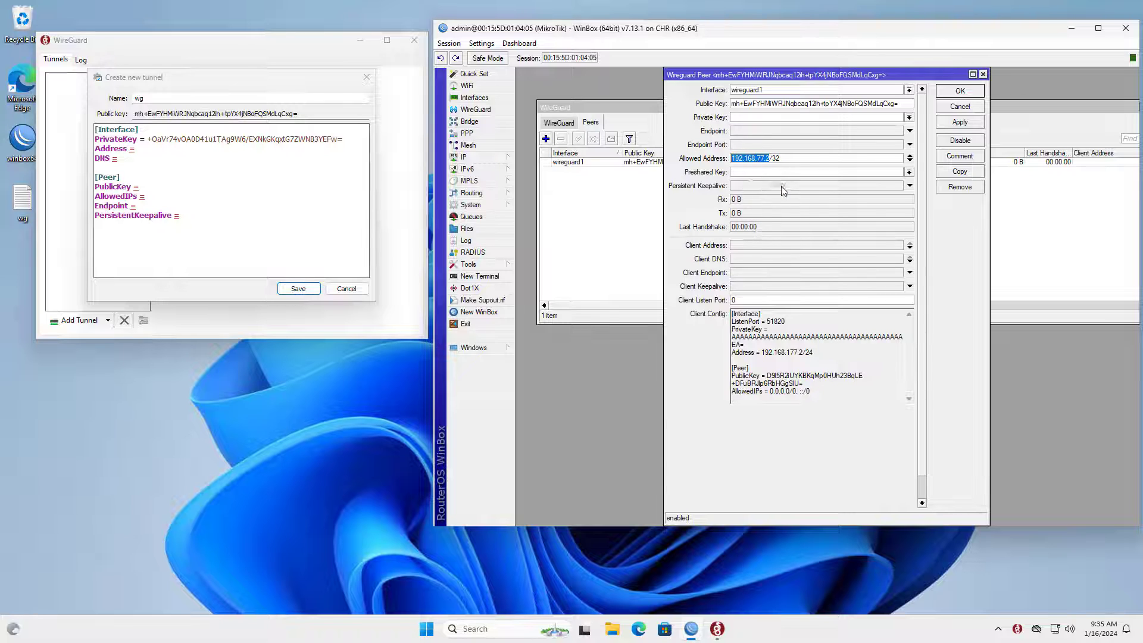
{"action": "left_click", "coordinate": [210, 148]}
{"action": "right_click", "coordinate": [212, 151]}
{"action": "left_click", "coordinate": [253, 195]}
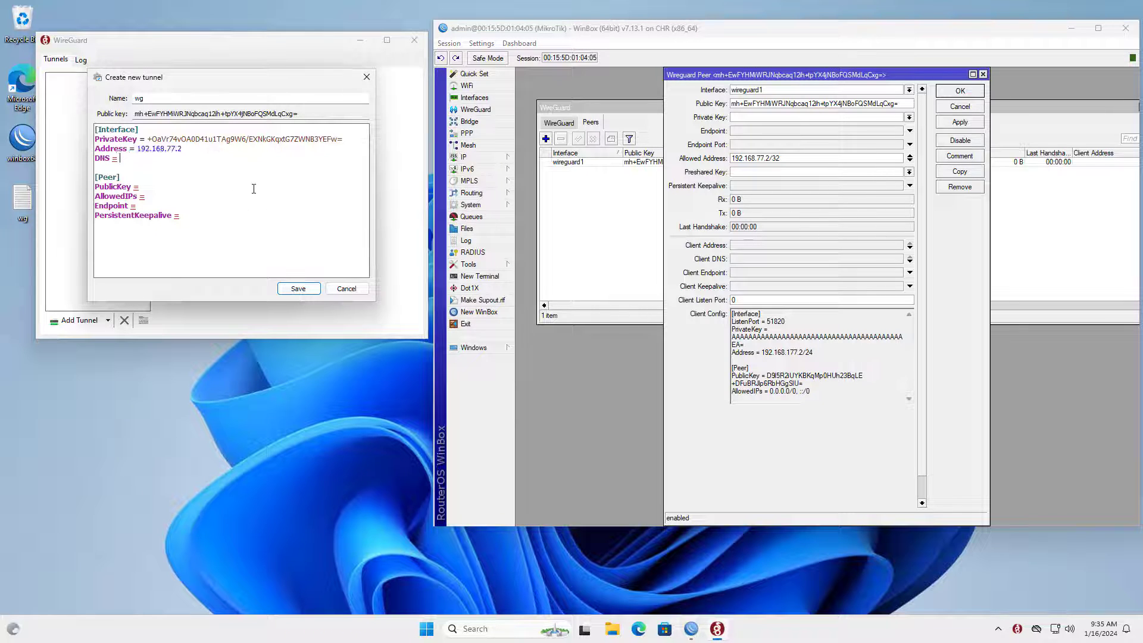
{"action": "type", "text": ".8.8.8"}
{"action": "left_click", "coordinate": [960, 93]}
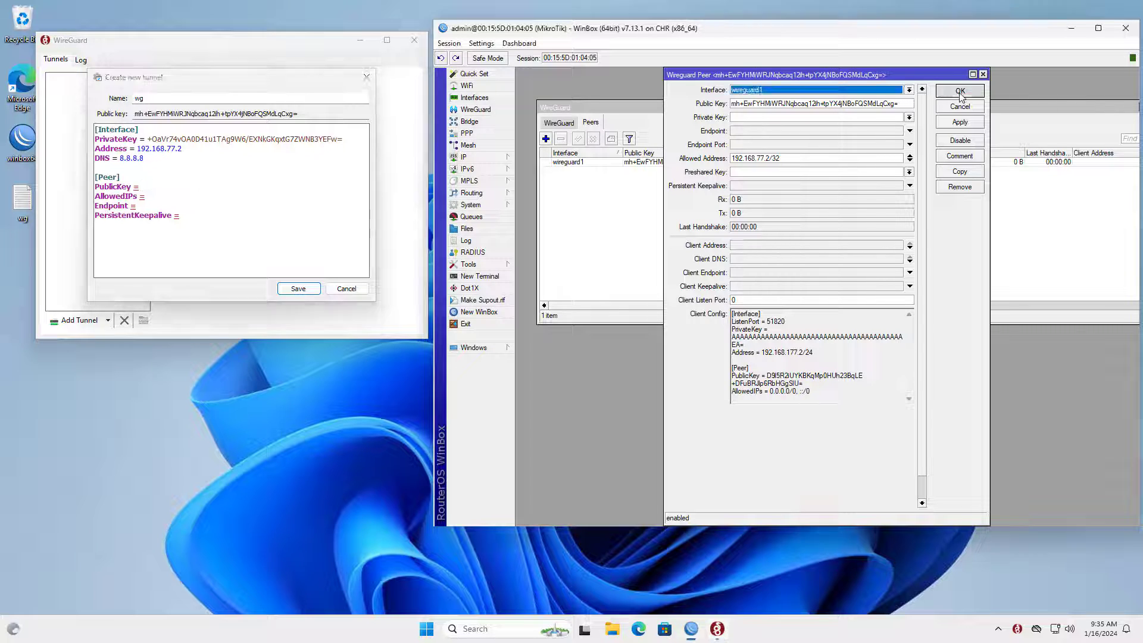
- Paste wireguard1's public key as the tunnel's PublicKey and set AllowedIPs to 0.0.0.0/0
{"action": "left_click", "coordinate": [562, 122]}
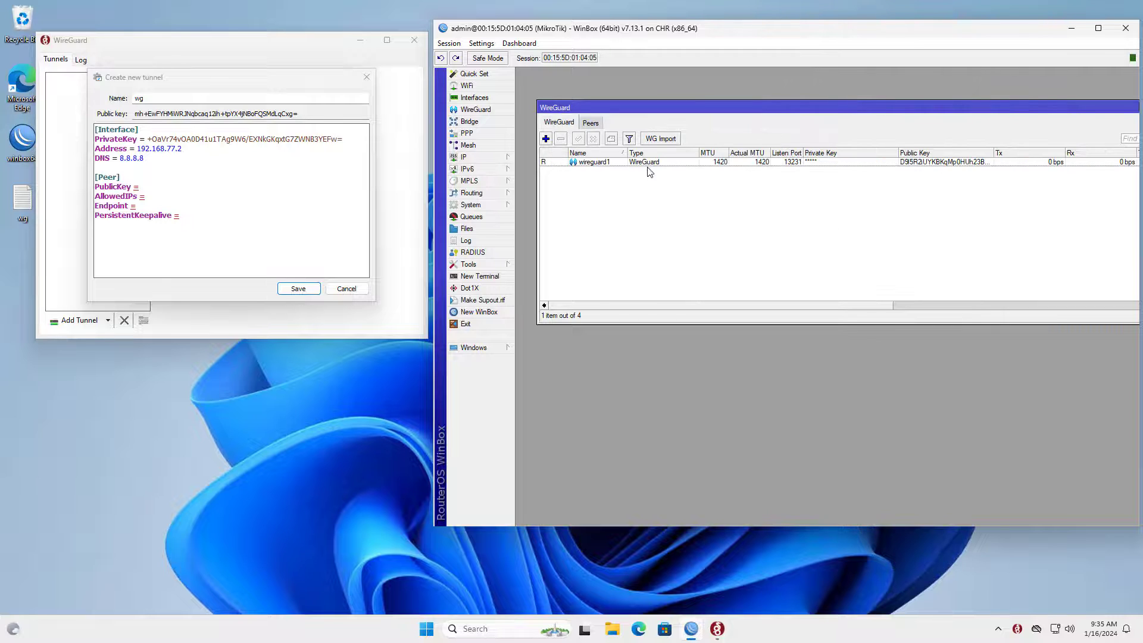
{"action": "left_click", "coordinate": [673, 166]}
{"action": "double_click", "coordinate": [672, 166]}
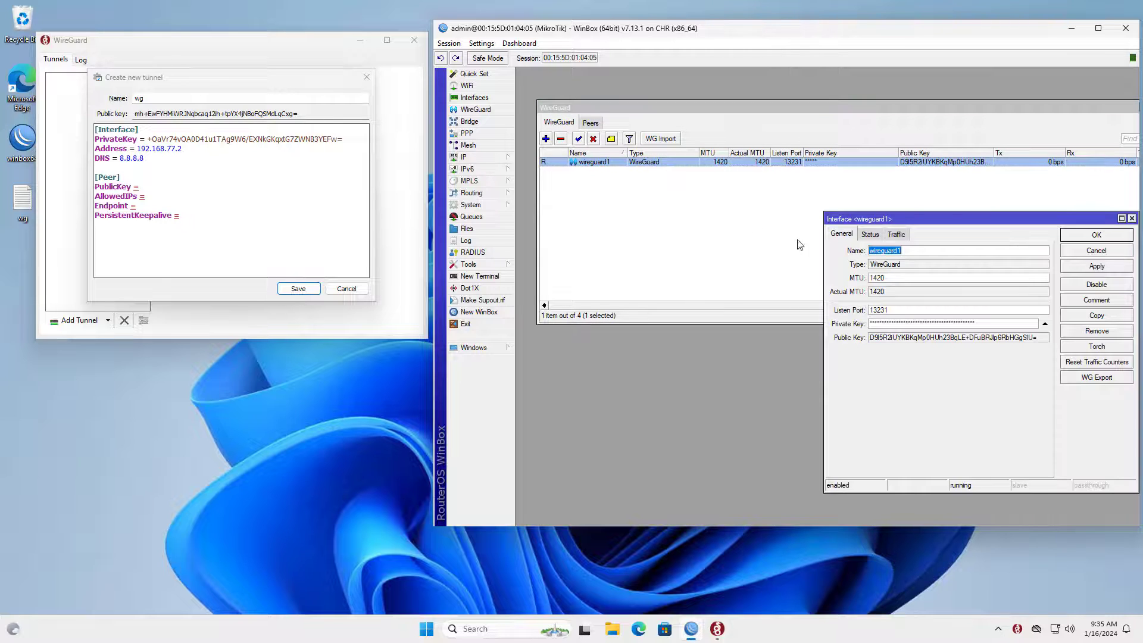
{"action": "left_click_drag", "start_coordinate": [1039, 339], "coordinate": [865, 337]}
{"action": "right_click", "coordinate": [892, 340]}
{"action": "left_click", "coordinate": [917, 347]}
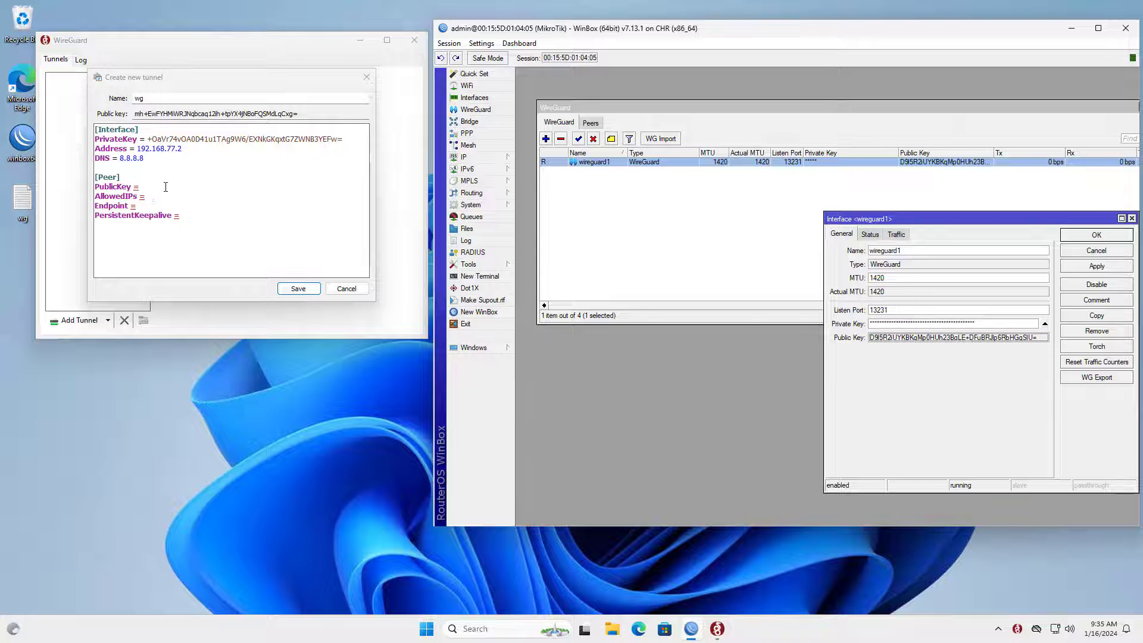
{"action": "left_click", "coordinate": [161, 186]}
{"action": "right_click", "coordinate": [161, 188]}
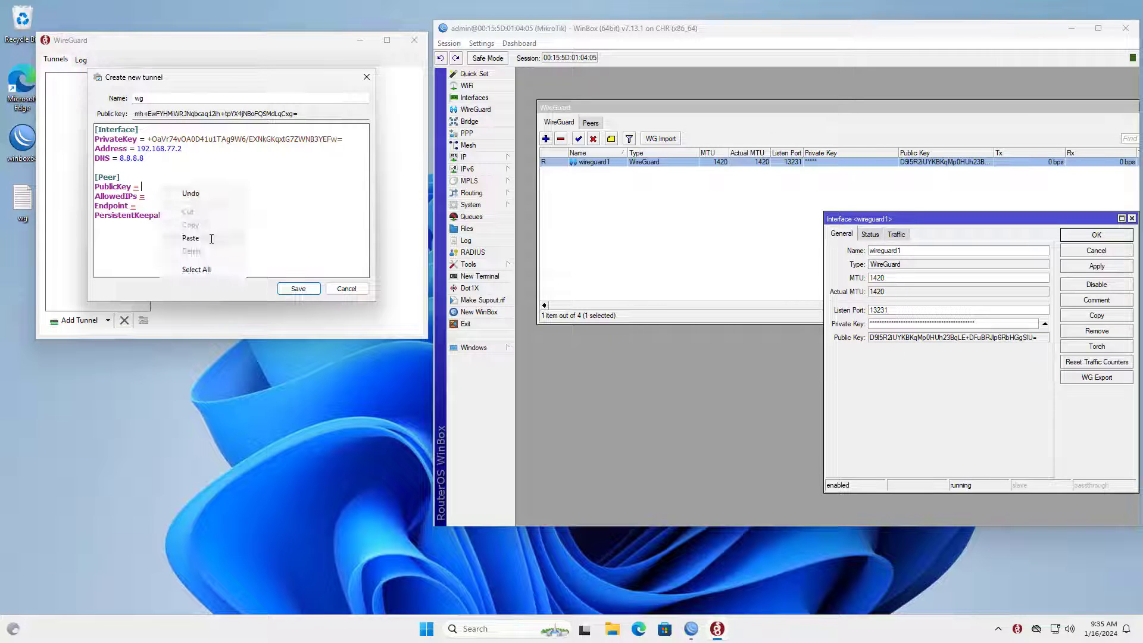
{"action": "left_click", "coordinate": [191, 238]}
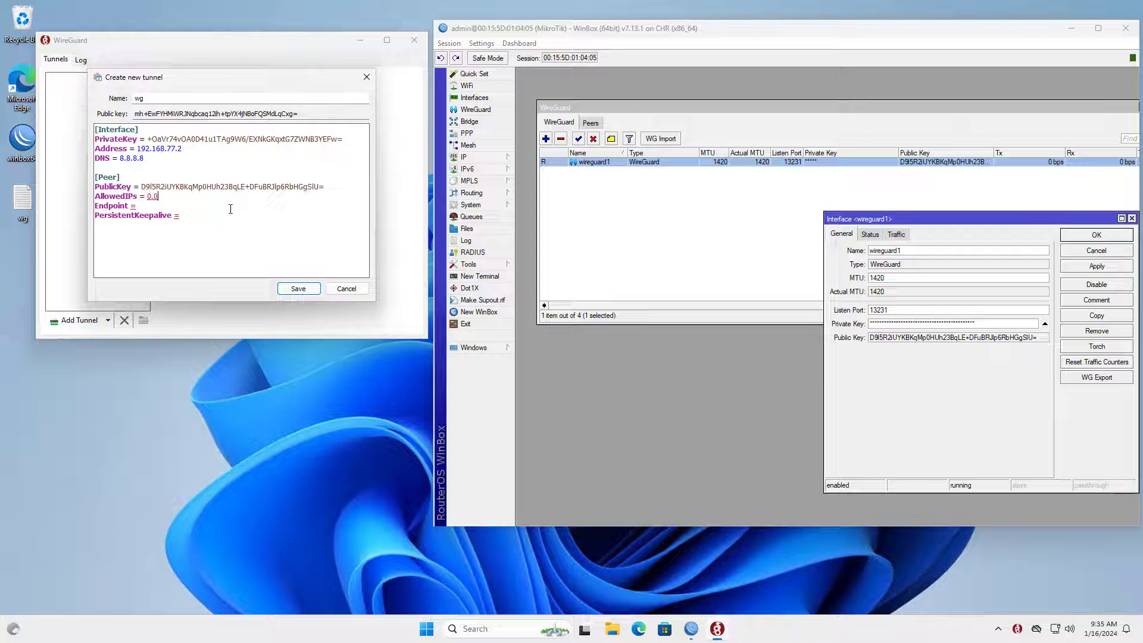
{"action": "type", "text": "0.0/0"}
{"action": "left_click", "coordinate": [1094, 236]}
{"action": "left_click_drag", "start_coordinate": [1052, 110], "coordinate": [1015, 115]}
{"action": "left_click", "coordinate": [1053, 111]}
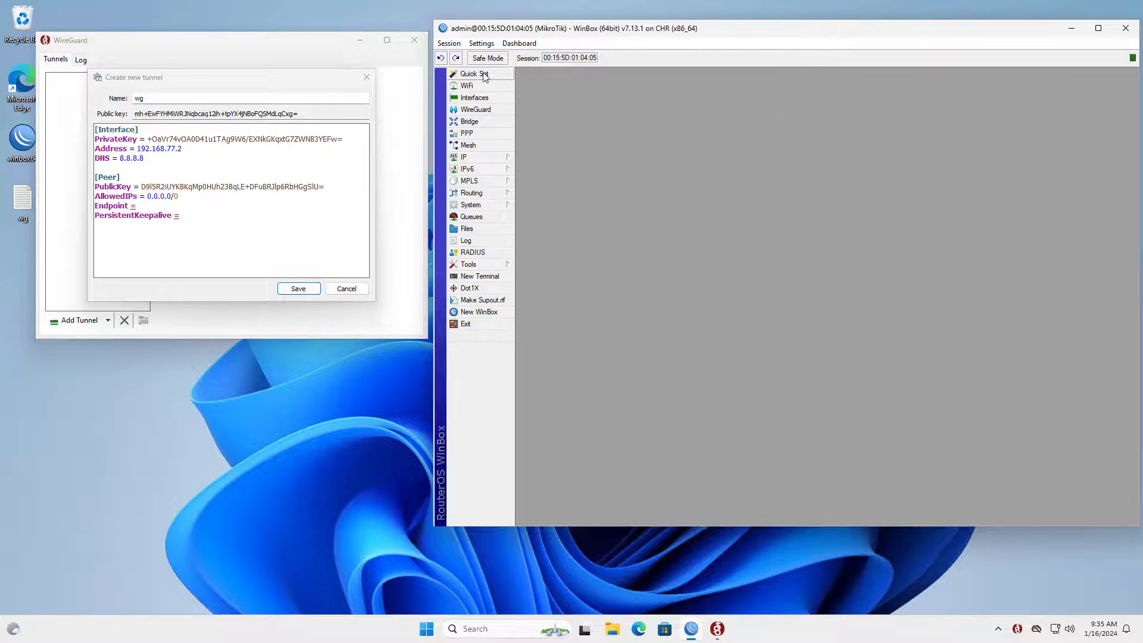
{"action": "left_click", "coordinate": [475, 73]}
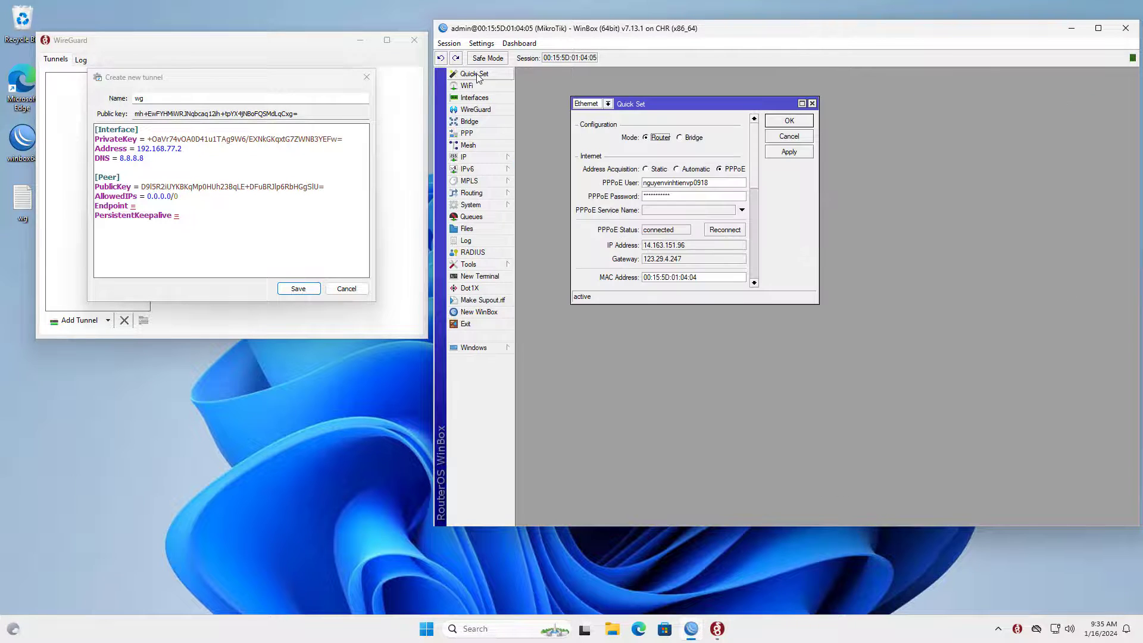
{"action": "left_click", "coordinate": [802, 104]}
{"action": "left_click_drag", "start_coordinate": [630, 214], "coordinate": [576, 215]}
{"action": "right_click", "coordinate": [608, 218]}
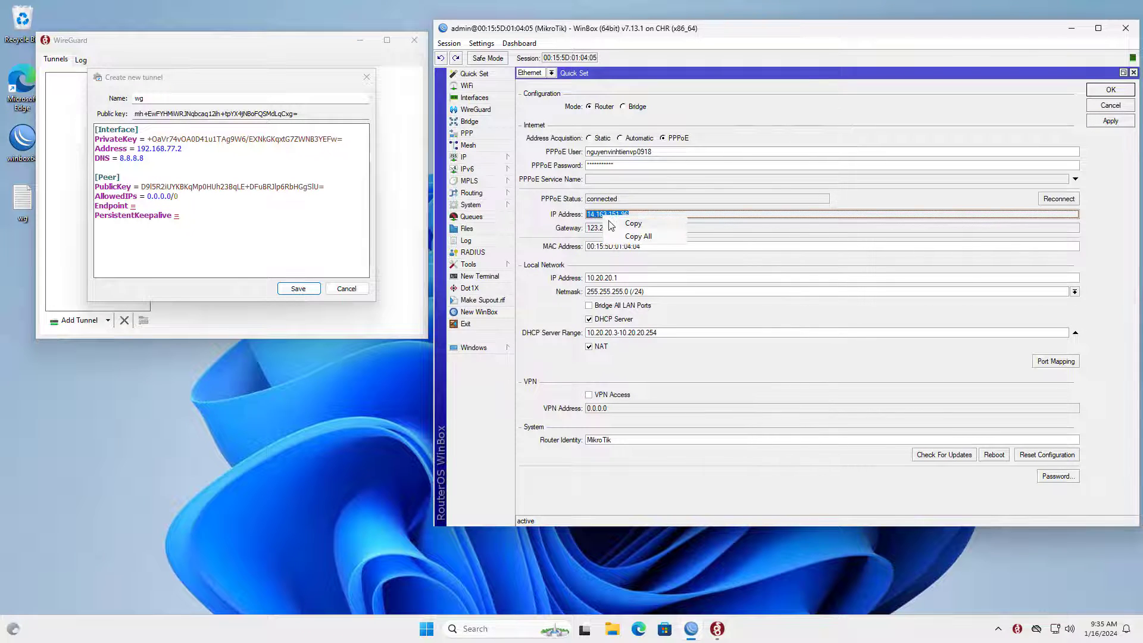
{"action": "left_click", "coordinate": [643, 224]}
{"action": "left_click", "coordinate": [204, 208]}
{"action": "right_click", "coordinate": [204, 208]}
{"action": "left_click", "coordinate": [232, 260]}
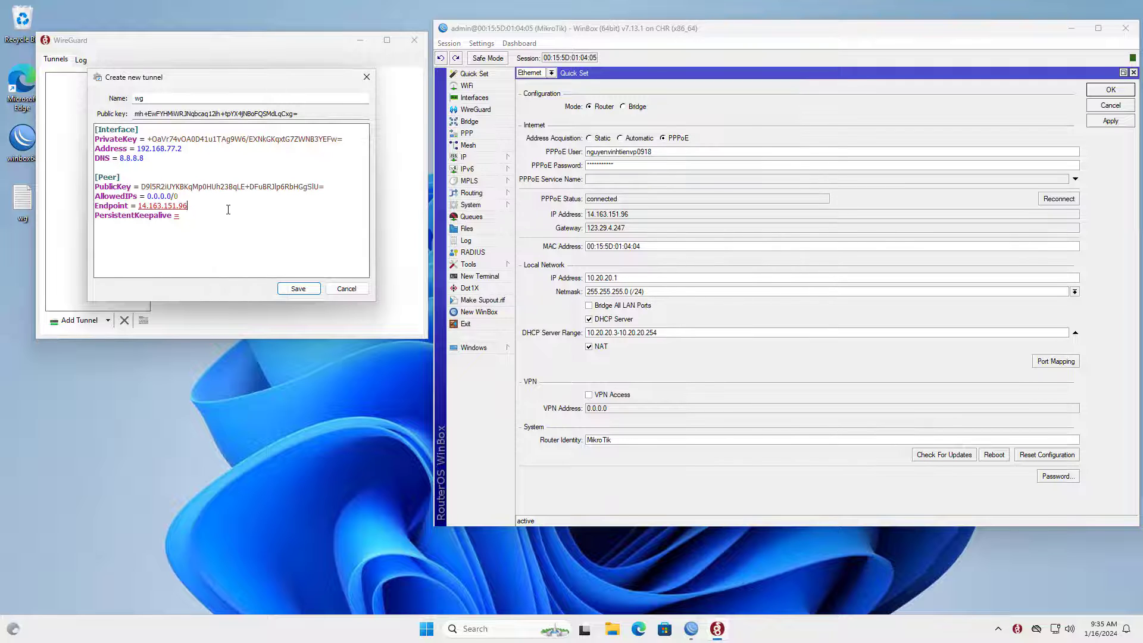
{"action": "left_click", "coordinate": [1134, 72]}
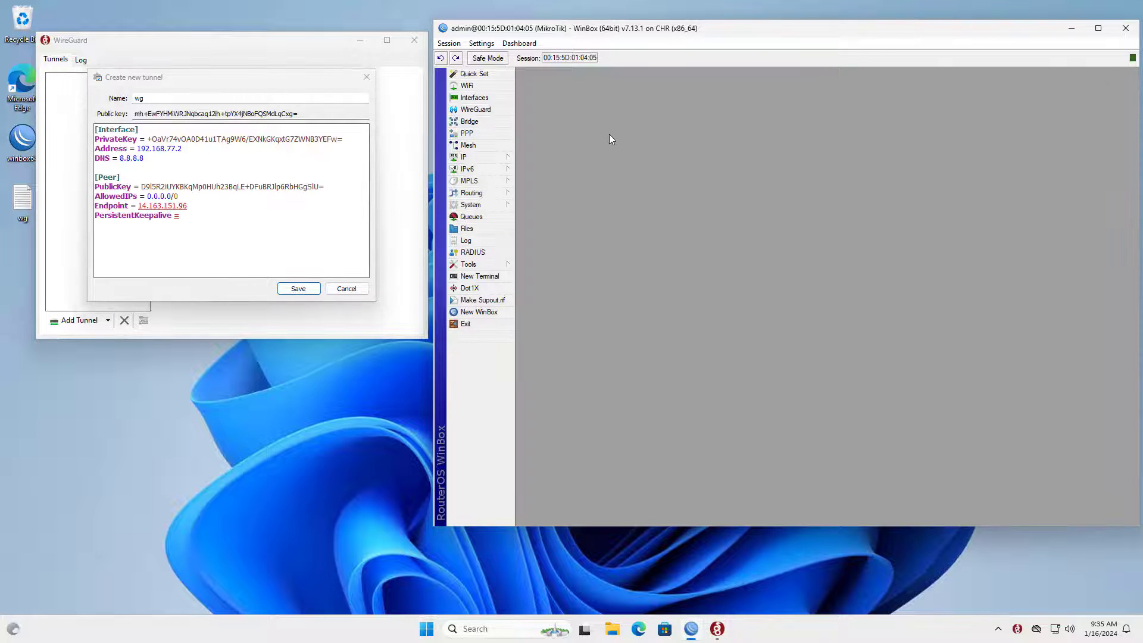
- Append listen port 13231 to the Endpoint and set PersistentKeepalive to 10
{"action": "left_click", "coordinate": [475, 109]}
{"action": "double_click", "coordinate": [569, 166]}
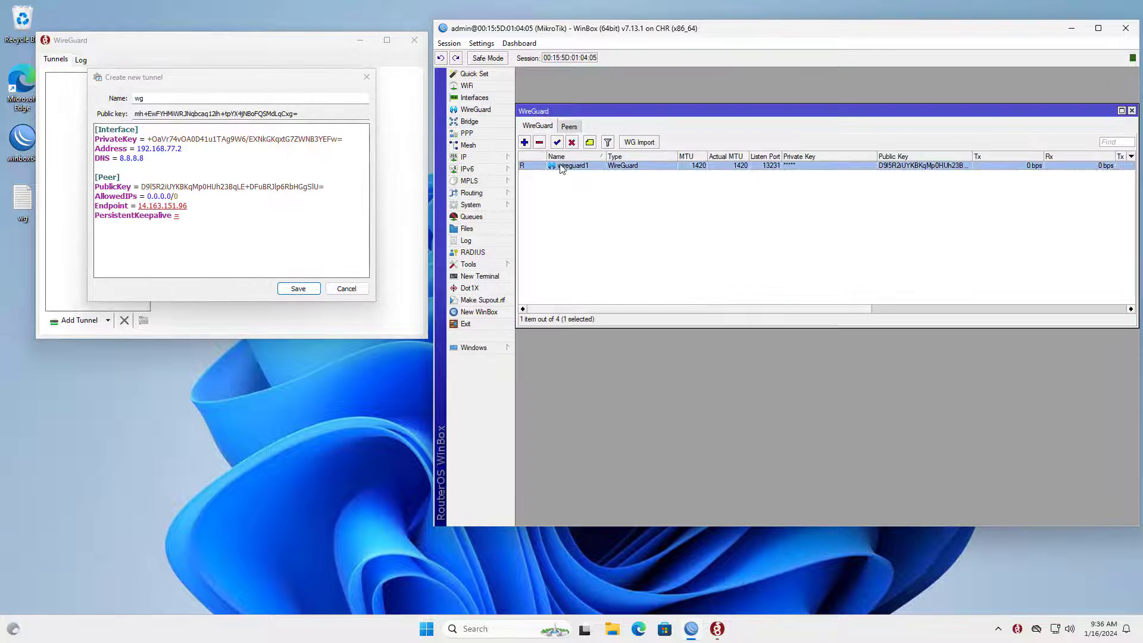
{"action": "double_click", "coordinate": [893, 310]}
{"action": "right_click", "coordinate": [877, 311]}
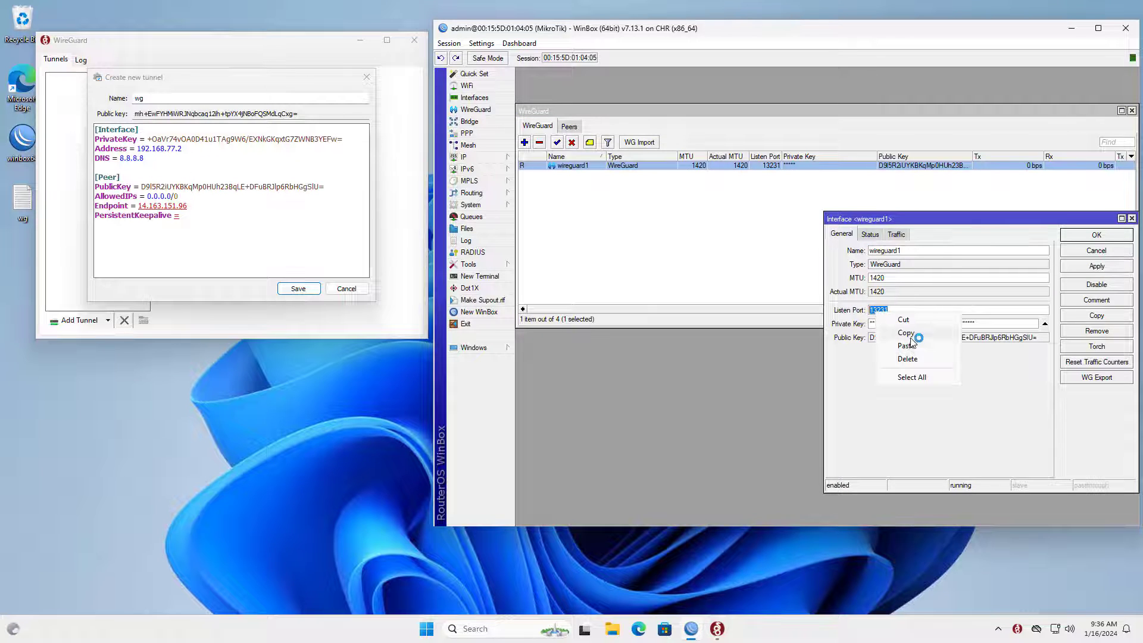
{"action": "left_click", "coordinate": [906, 333]}
{"action": "left_click", "coordinate": [248, 205]}
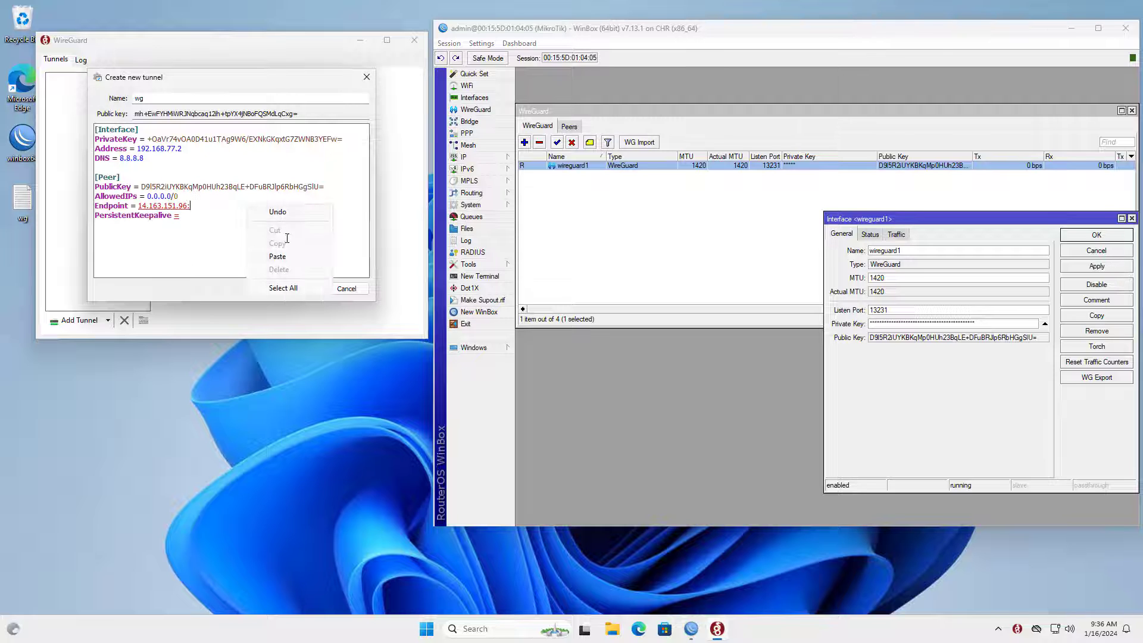
{"action": "left_click", "coordinate": [277, 256]}
{"action": "left_click_drag", "start_coordinate": [210, 205], "coordinate": [140, 205]}
{"action": "left_click", "coordinate": [205, 215]}
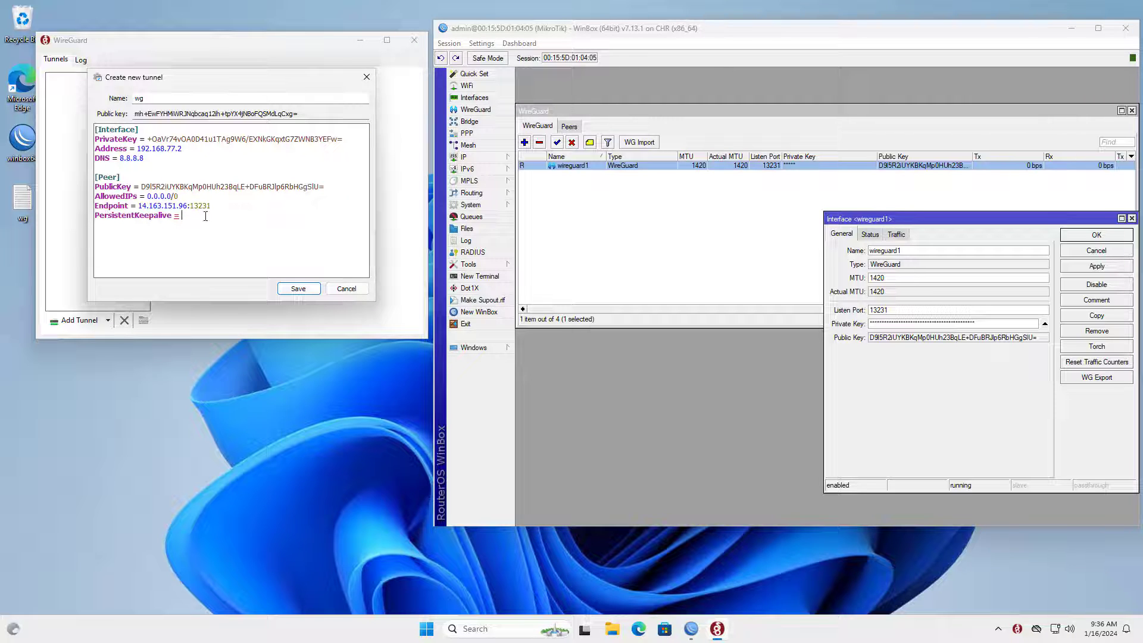
{"action": "type", "text": "10"}
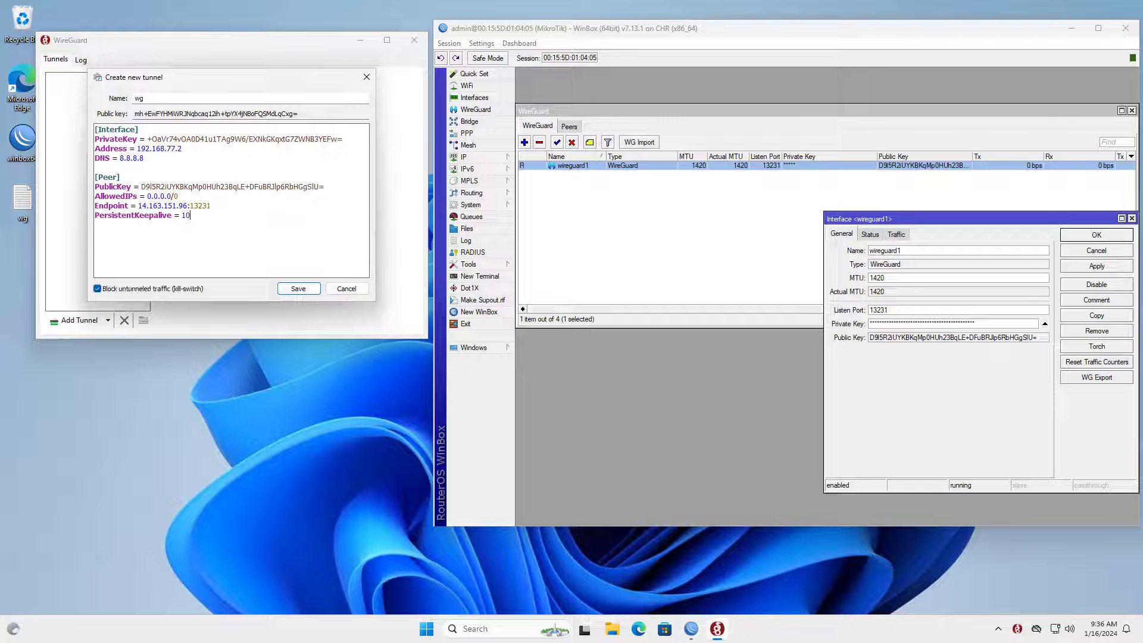
{"action": "key", "text": "ctrl+a"}
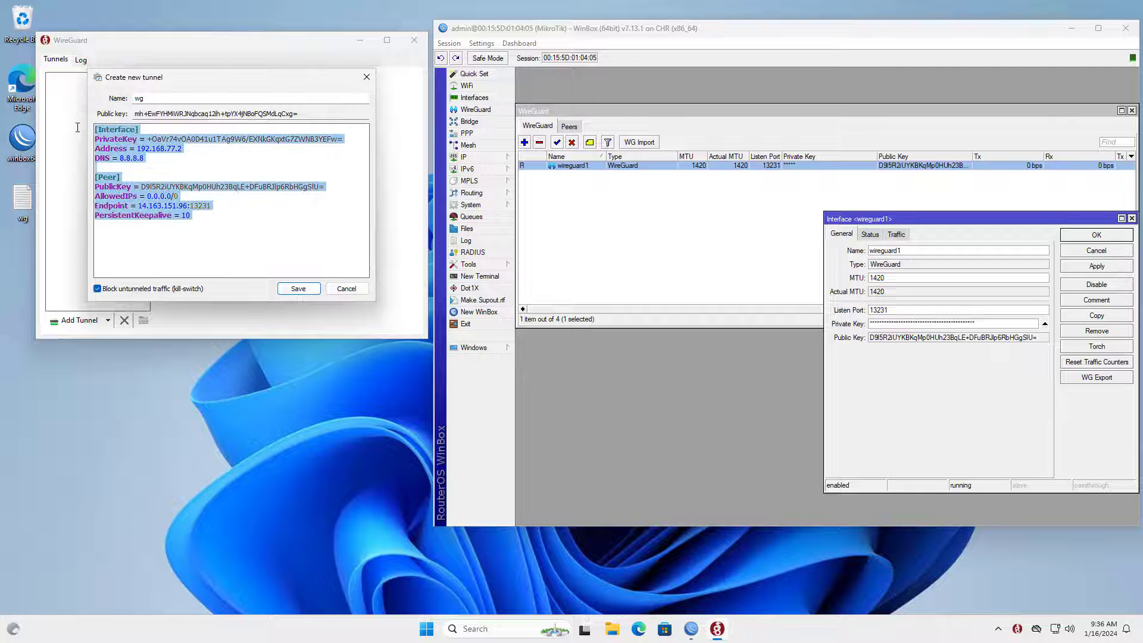
- Save the wg tunnel, close WinBox's WireGuard windows, and activate wg to check its traffic
{"action": "double_click", "coordinate": [162, 97]}
{"action": "left_click", "coordinate": [301, 289]}
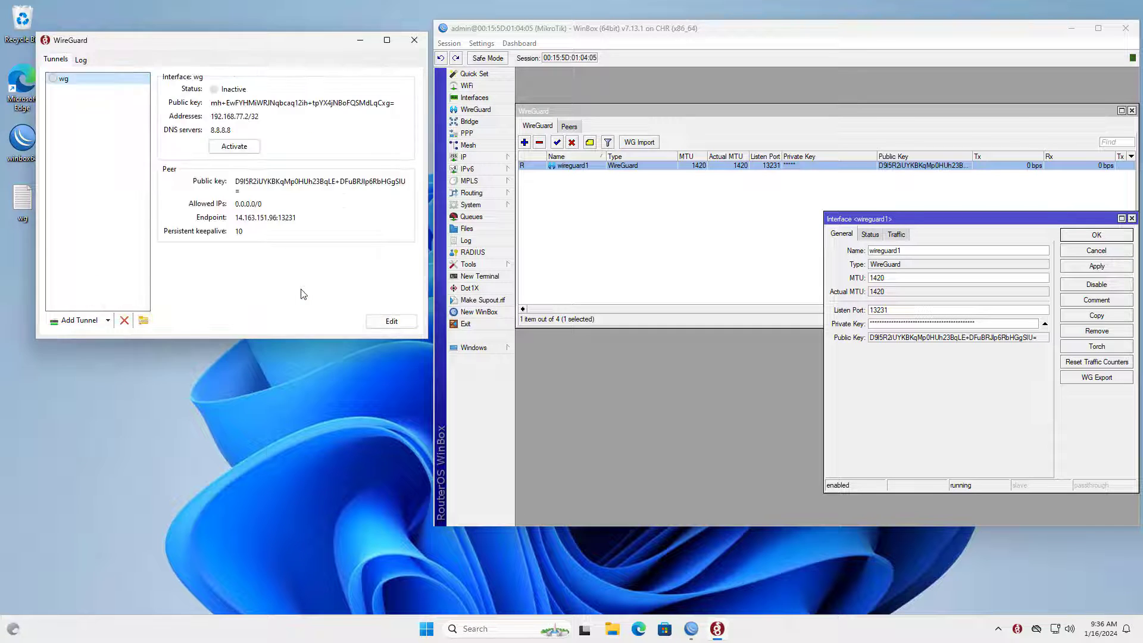
{"action": "left_click", "coordinate": [1096, 236]}
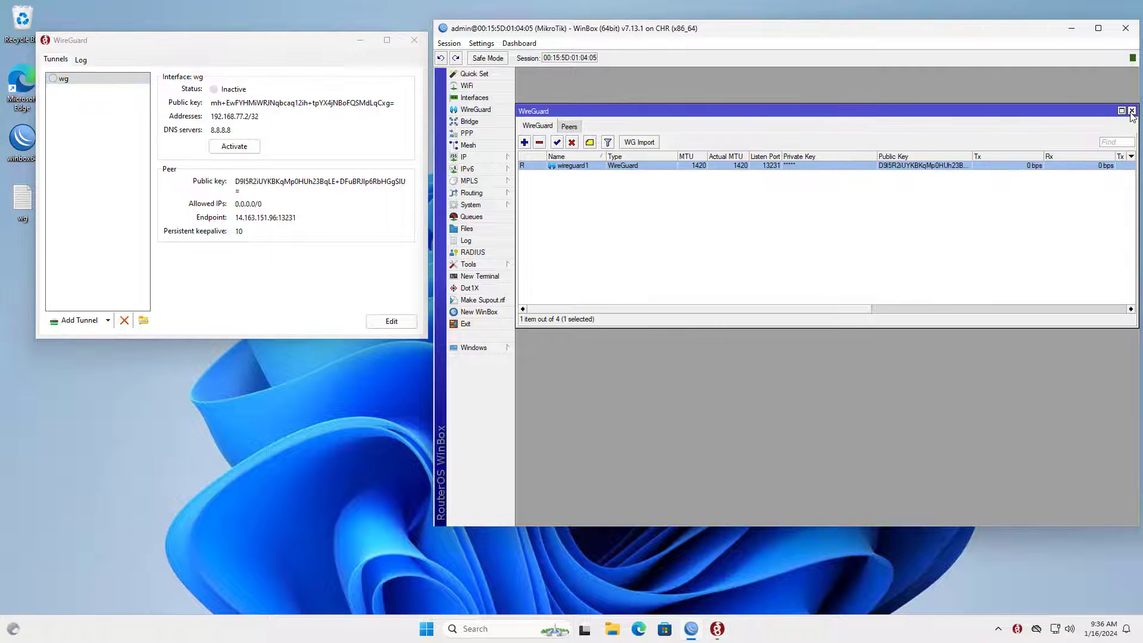
{"action": "left_click", "coordinate": [1132, 111]}
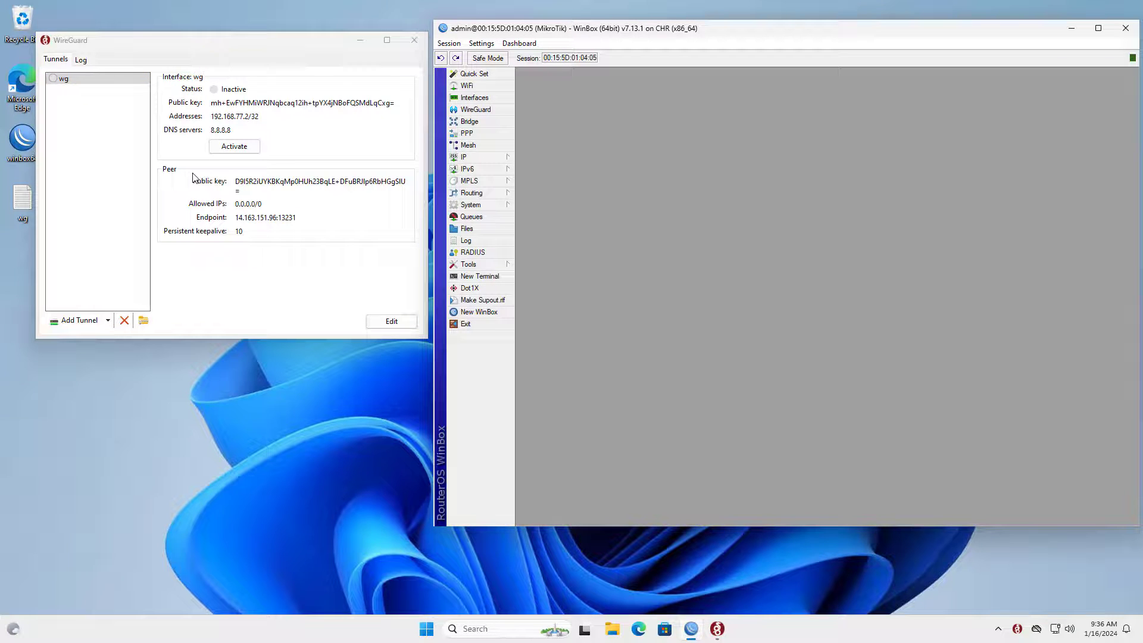
{"action": "left_click", "coordinate": [214, 178]}
{"action": "left_click", "coordinate": [234, 146]}
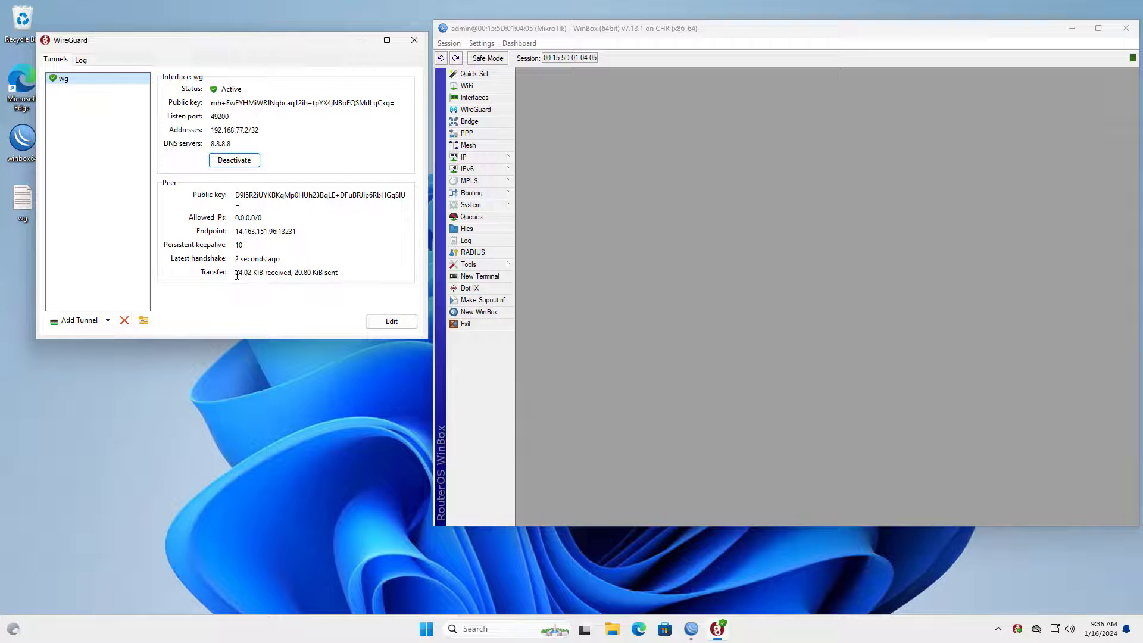
{"action": "left_click_drag", "start_coordinate": [237, 275], "coordinate": [341, 275]}
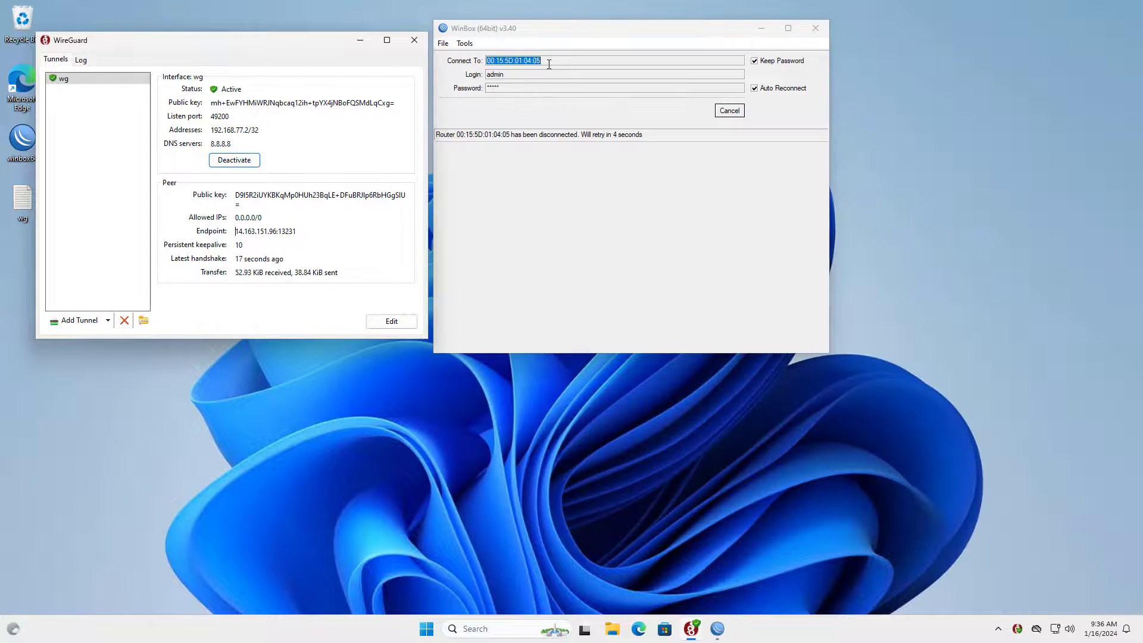
- Cancel WinBox's reconnect and confirm tunnel address 192.168.77.2 with ipconfig in Command Prompt
{"action": "left_click", "coordinate": [729, 112]}
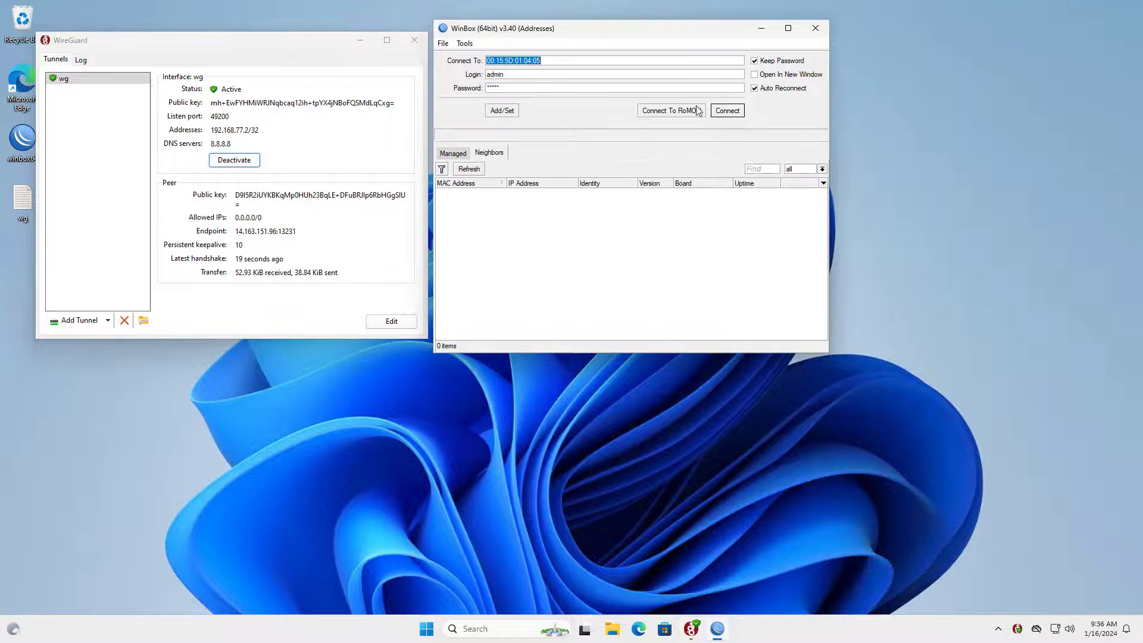
{"action": "left_click", "coordinate": [454, 154]}
{"action": "left_click", "coordinate": [550, 62]}
{"action": "left_click_drag", "start_coordinate": [550, 62], "coordinate": [484, 62]}
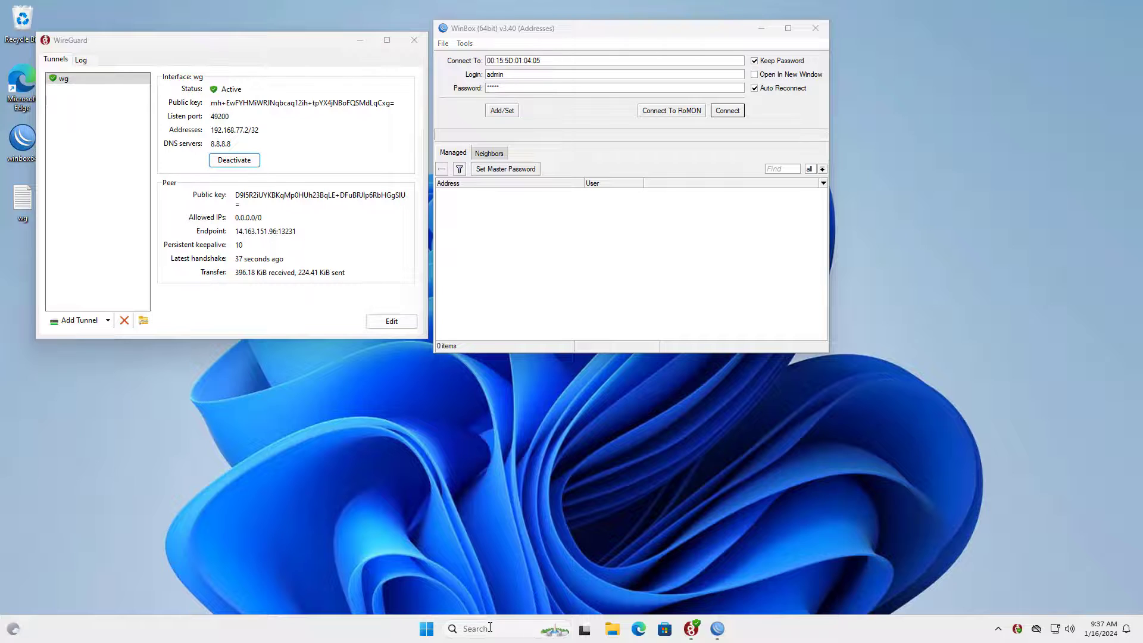
{"action": "left_click", "coordinate": [489, 628]}
{"action": "type", "text": "cmd"}
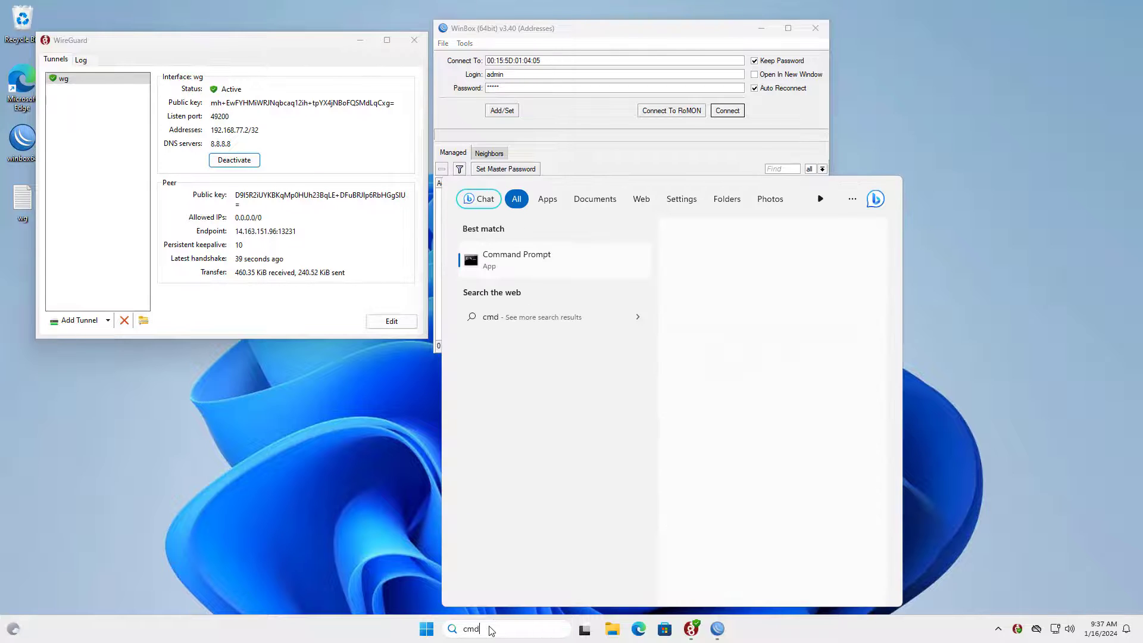
{"action": "left_click", "coordinate": [774, 264]}
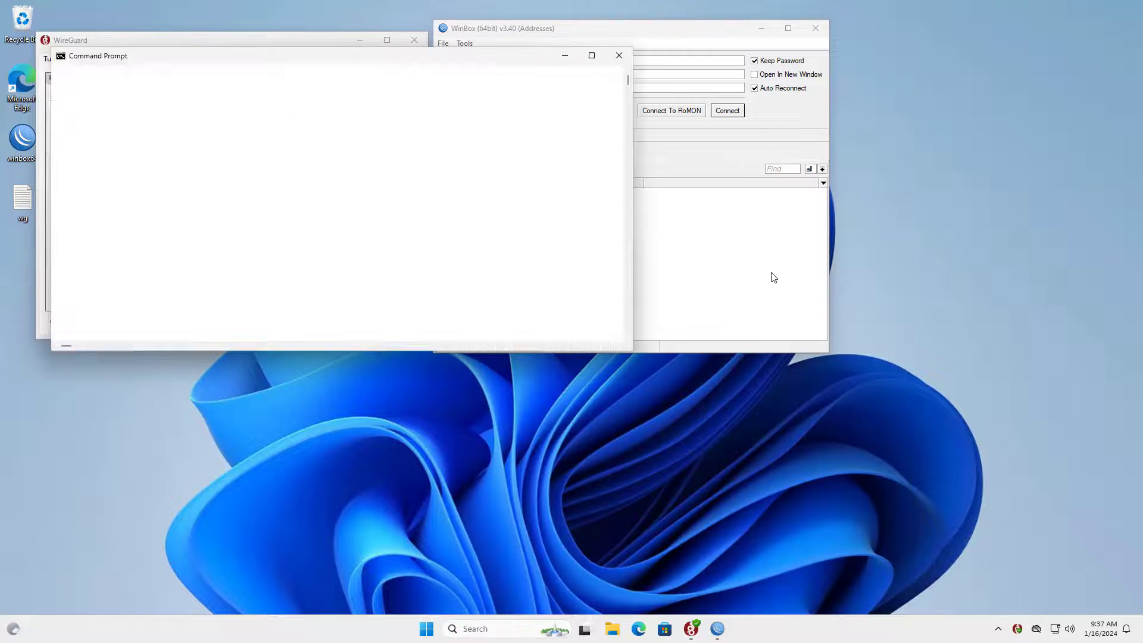
{"action": "type", "text": "ipconfig"}
{"action": "key", "text": "Return"}
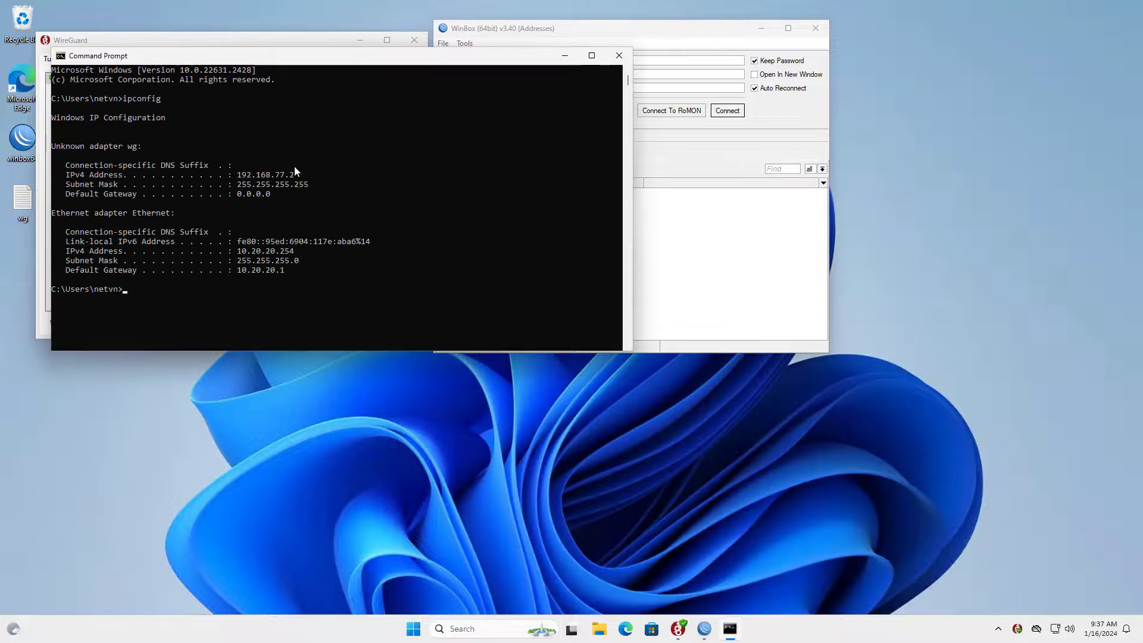
{"action": "left_click", "coordinate": [296, 176]}
{"action": "left_click_drag", "start_coordinate": [296, 177], "coordinate": [241, 178]}
{"action": "right_click", "coordinate": [398, 274]}
- Ping 192.168.77.1 successfully, then set WinBox's Connect To address to 192.168.77.1
{"action": "type", "text": "ping 192.168.77.1"}
{"action": "key", "text": "Return"}
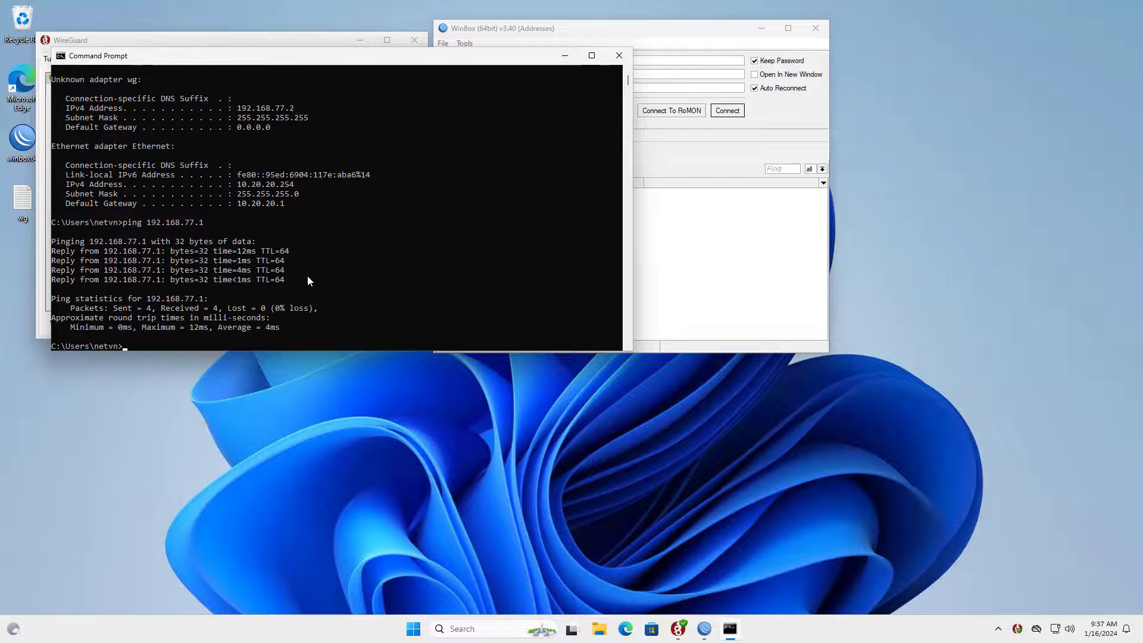
{"action": "left_click_drag", "start_coordinate": [305, 277], "coordinate": [52, 253]}
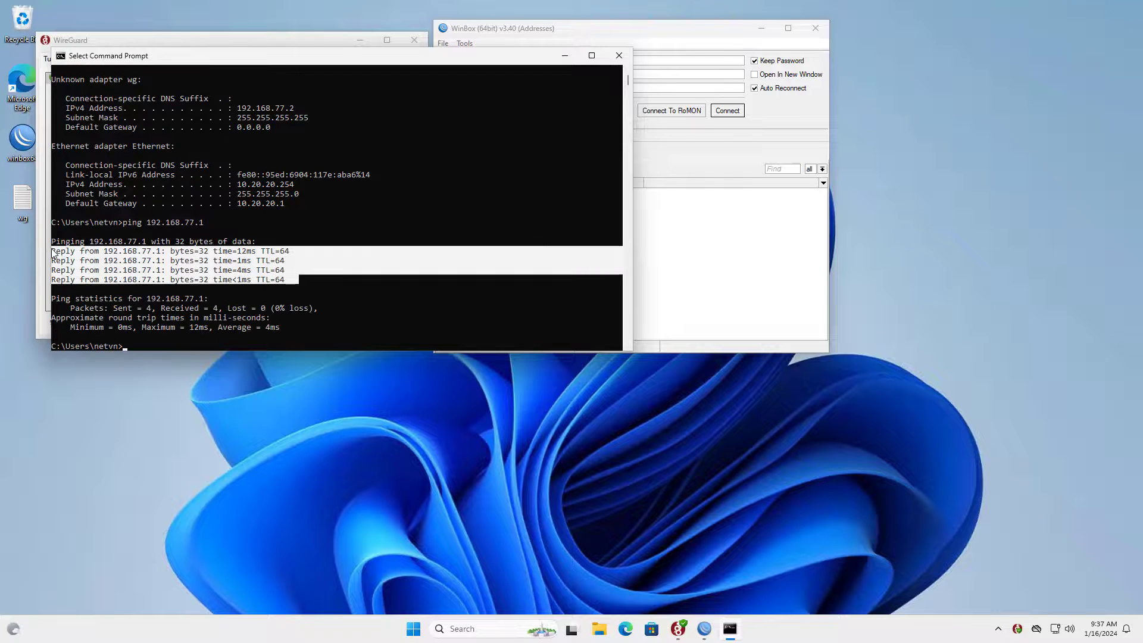
{"action": "left_click", "coordinate": [619, 55]}
{"action": "left_click_drag", "start_coordinate": [541, 60], "coordinate": [488, 60]}
{"action": "type", "text": "192.168.77"}
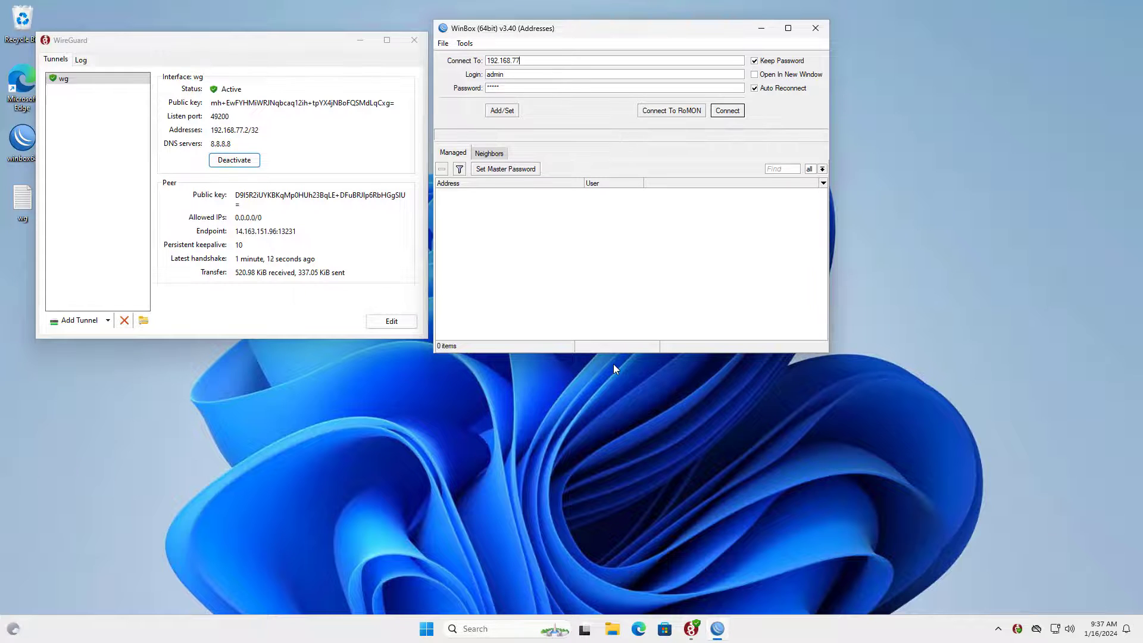
{"action": "type", "text": ".1"}
- Connect to 192.168.77.1 and confirm the wireguard1 peer shows a handshake and Rx/Tx traffic
{"action": "left_click", "coordinate": [728, 110]}
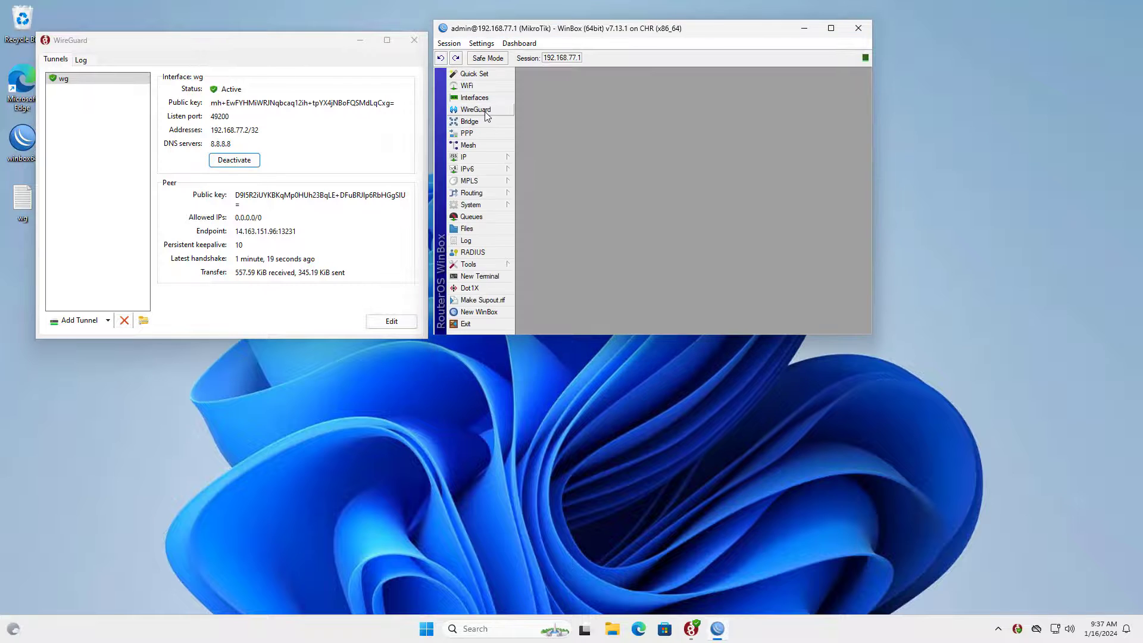
{"action": "left_click", "coordinate": [484, 110]}
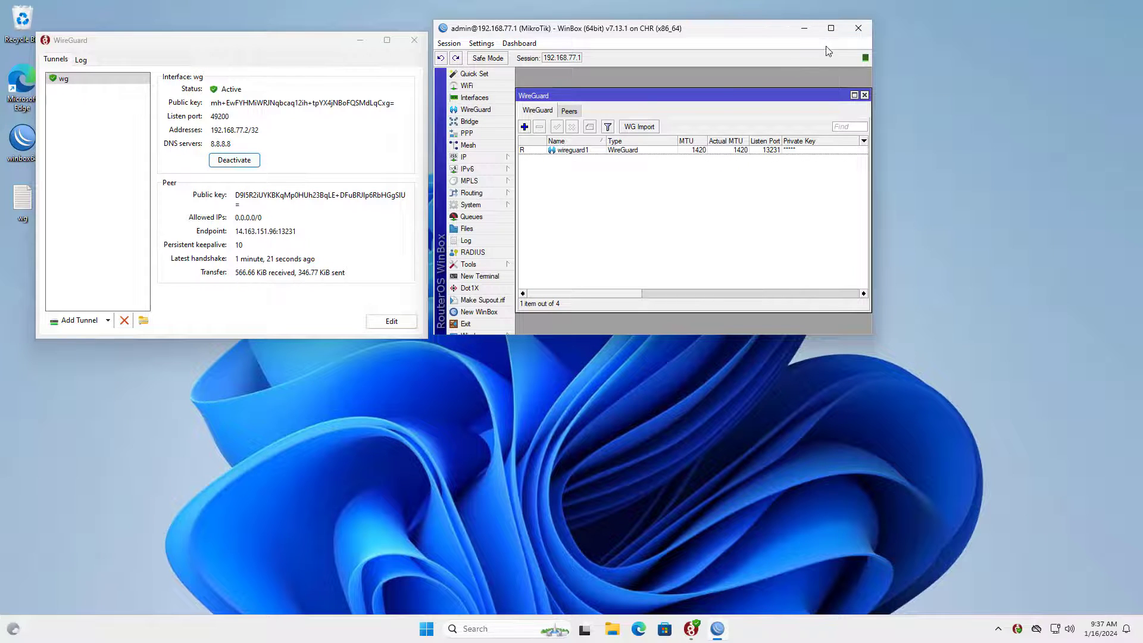
{"action": "left_click", "coordinate": [832, 28]}
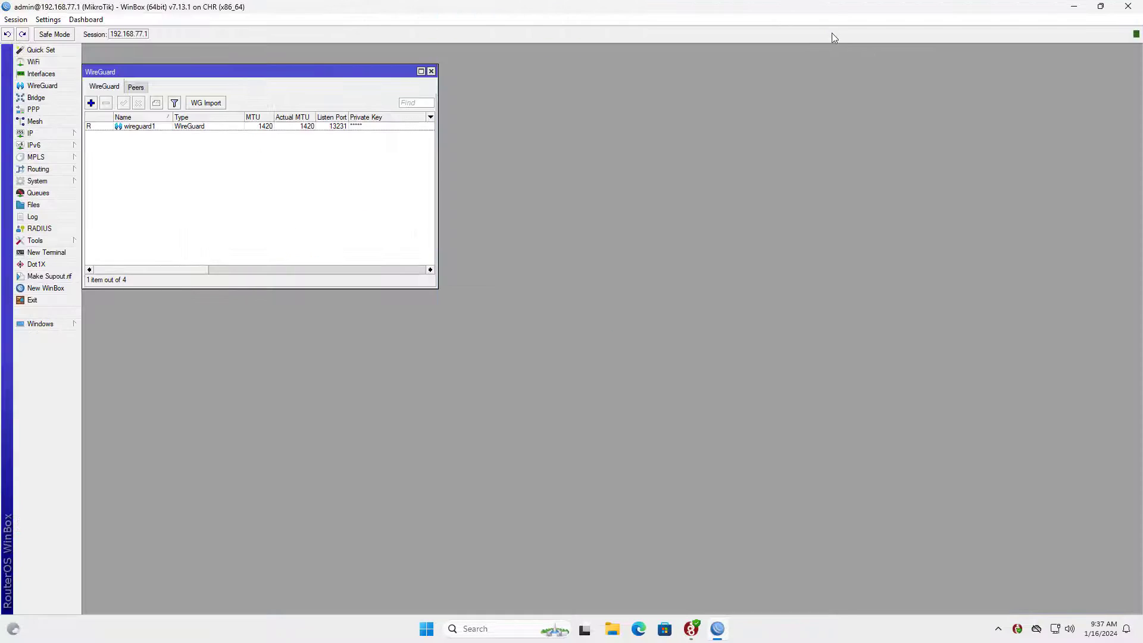
{"action": "left_click", "coordinate": [421, 72]}
{"action": "left_click", "coordinate": [498, 106]}
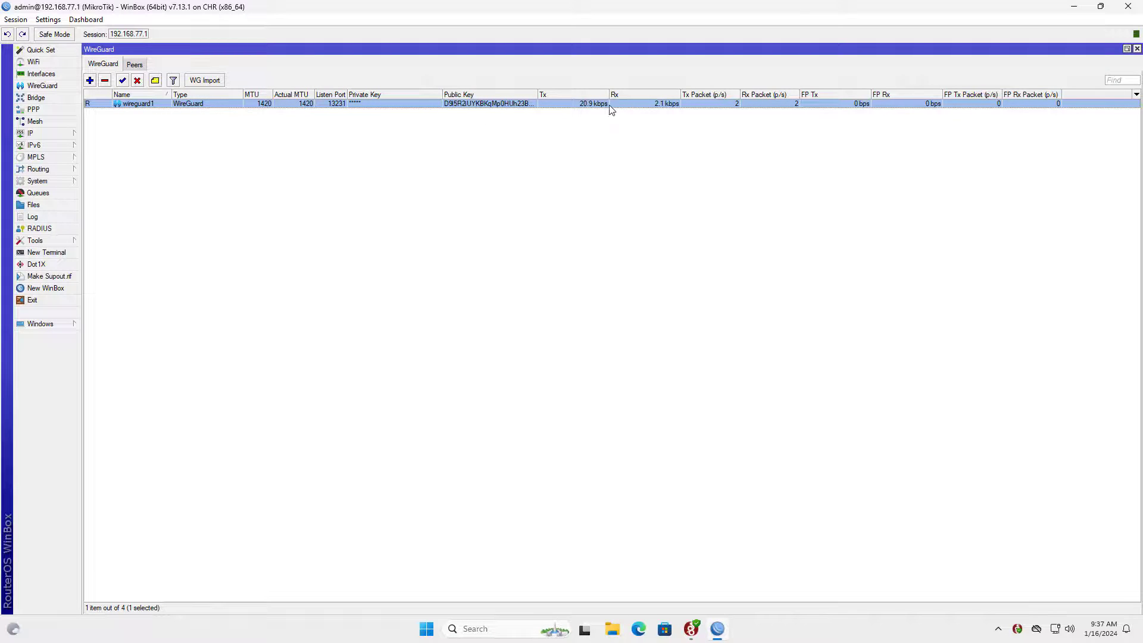
{"action": "left_click", "coordinate": [135, 65]}
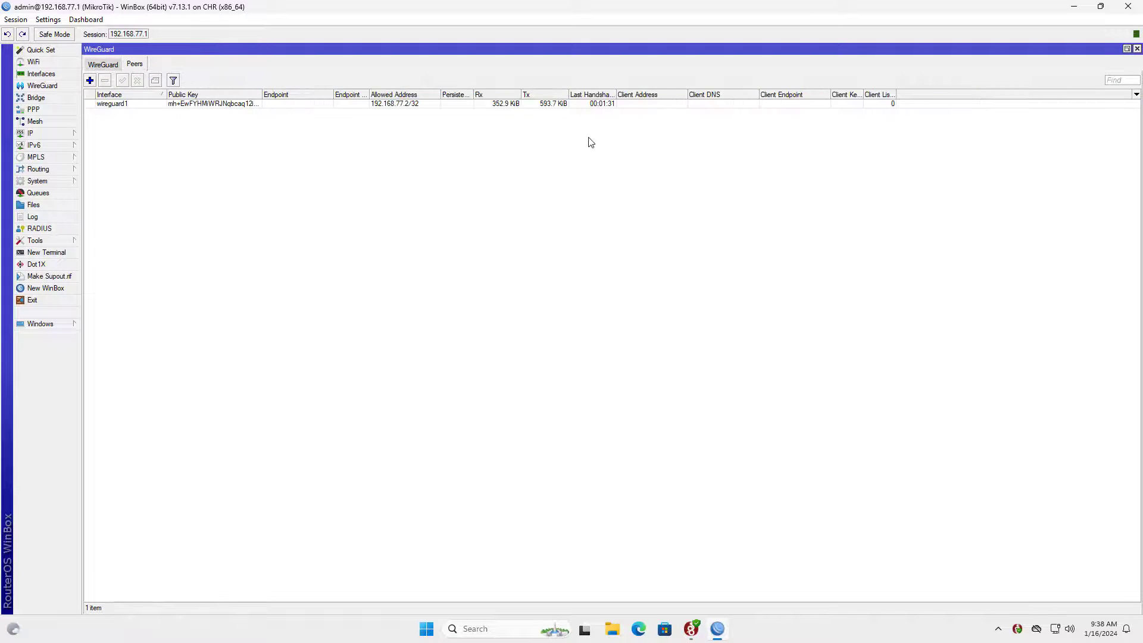
{"action": "left_click", "coordinate": [506, 107]}
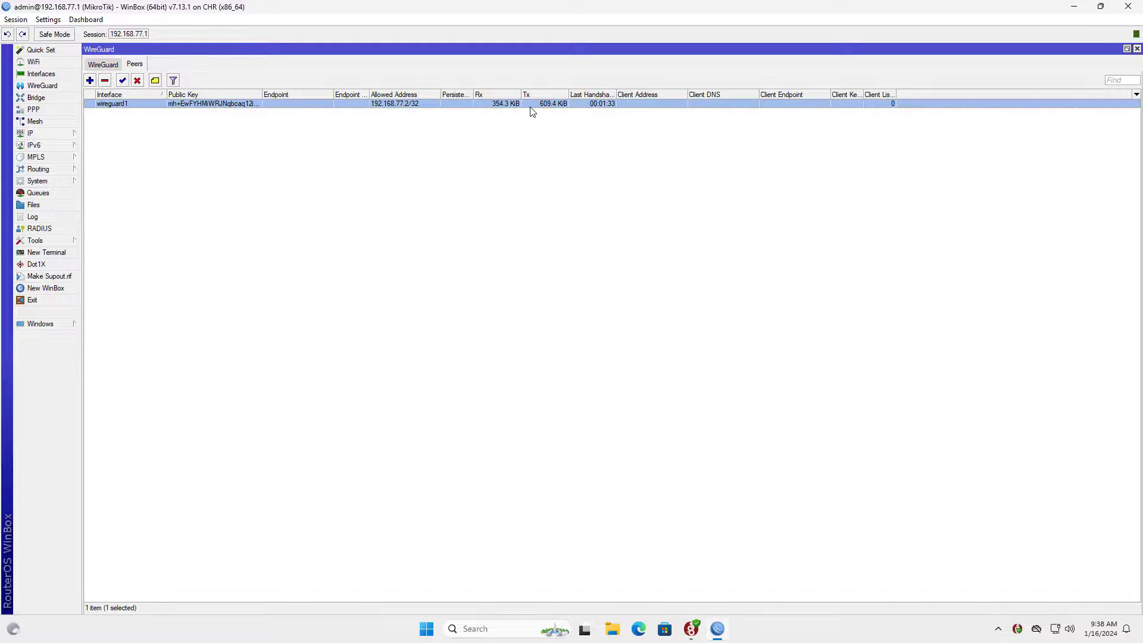
{"action": "left_click", "coordinate": [1137, 50]}
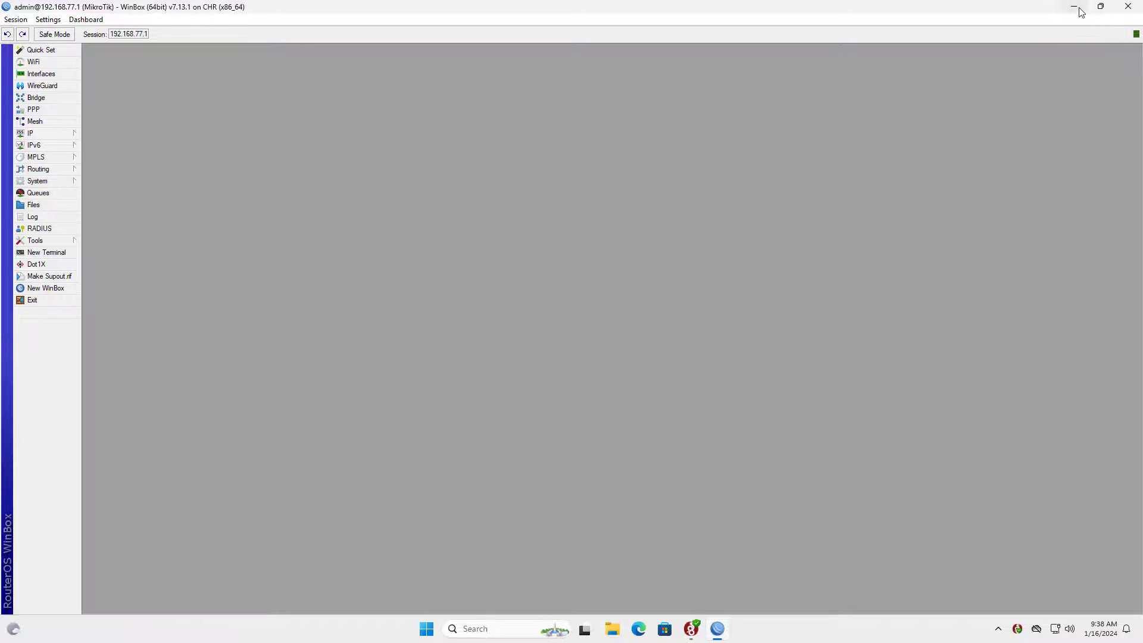
- Deactivate the wg tunnel and note the Duck DNS token and the nccnetvn subdomain
{"action": "left_click", "coordinate": [1075, 6]}
{"action": "left_click", "coordinate": [238, 161]}
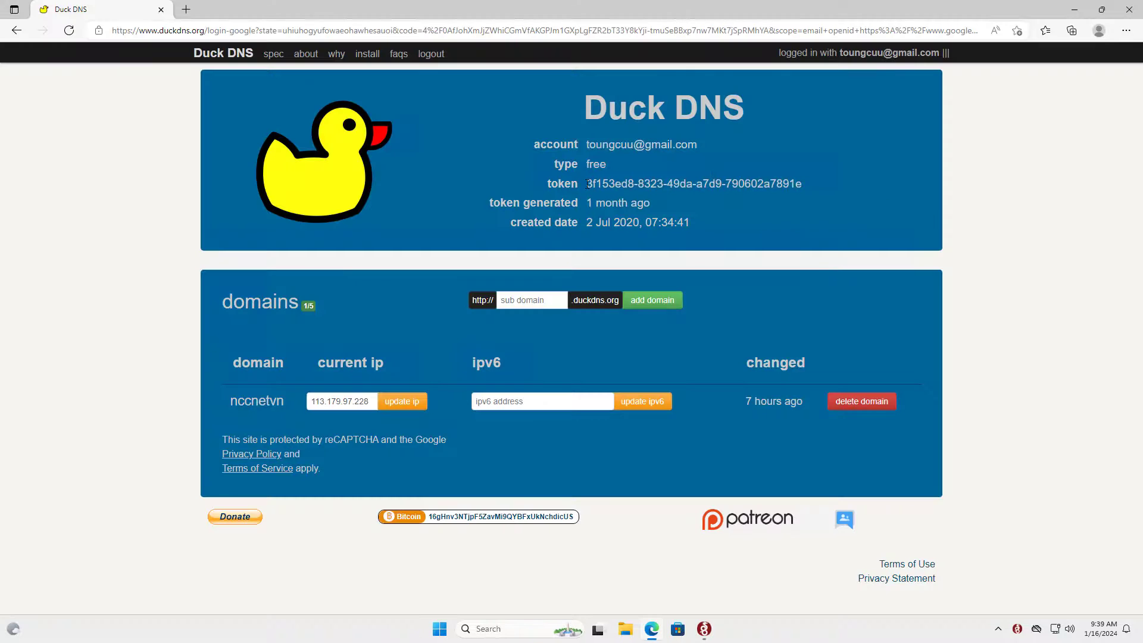
{"action": "left_click_drag", "start_coordinate": [586, 183], "coordinate": [802, 184]}
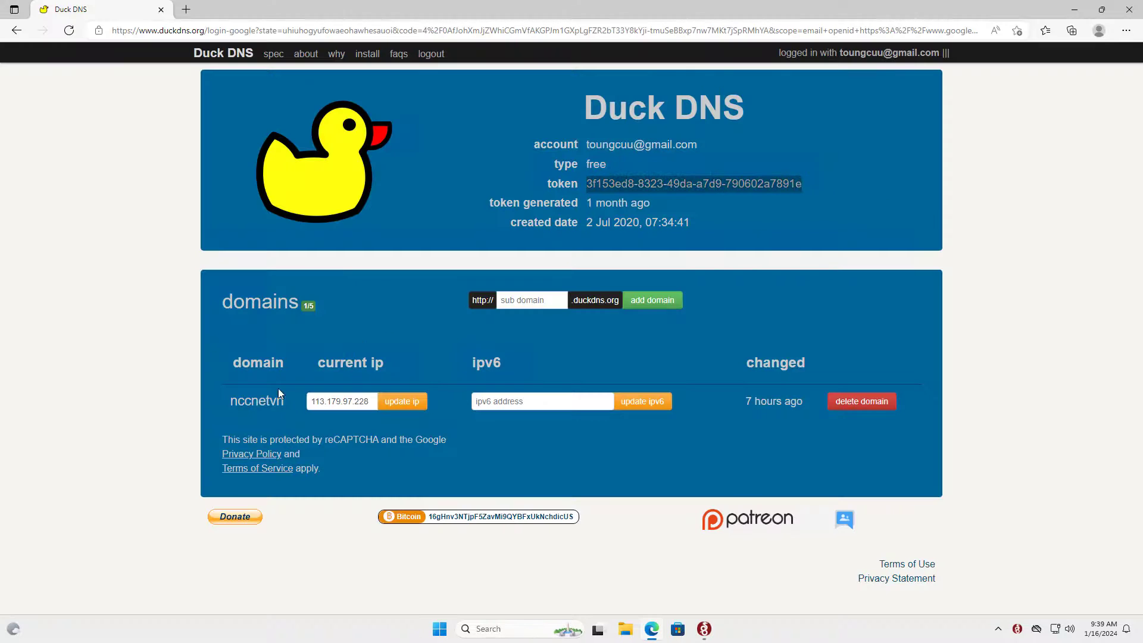
{"action": "left_click_drag", "start_coordinate": [230, 400], "coordinate": [287, 402]}
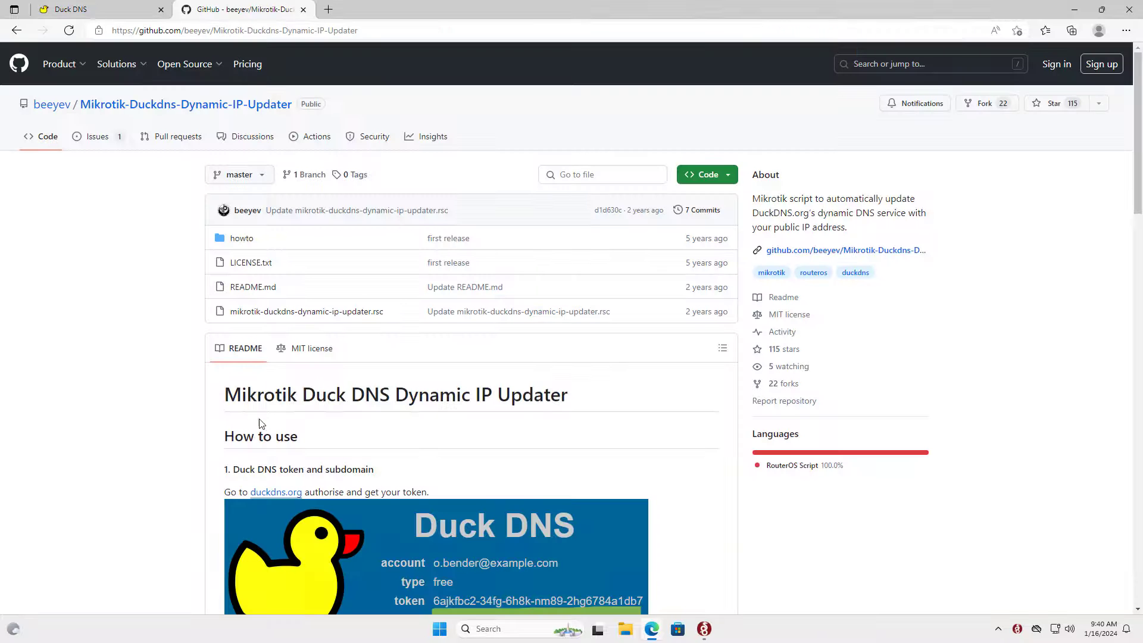
{"action": "left_click_drag", "start_coordinate": [218, 394], "coordinate": [607, 398]}
{"action": "left_click", "coordinate": [618, 438]}
- Open the DuckDNS updater's raw script source from the GitHub README in its own tab
{"action": "scroll", "coordinate": [647, 421], "scroll_direction": "down", "scroll_amount": 5}
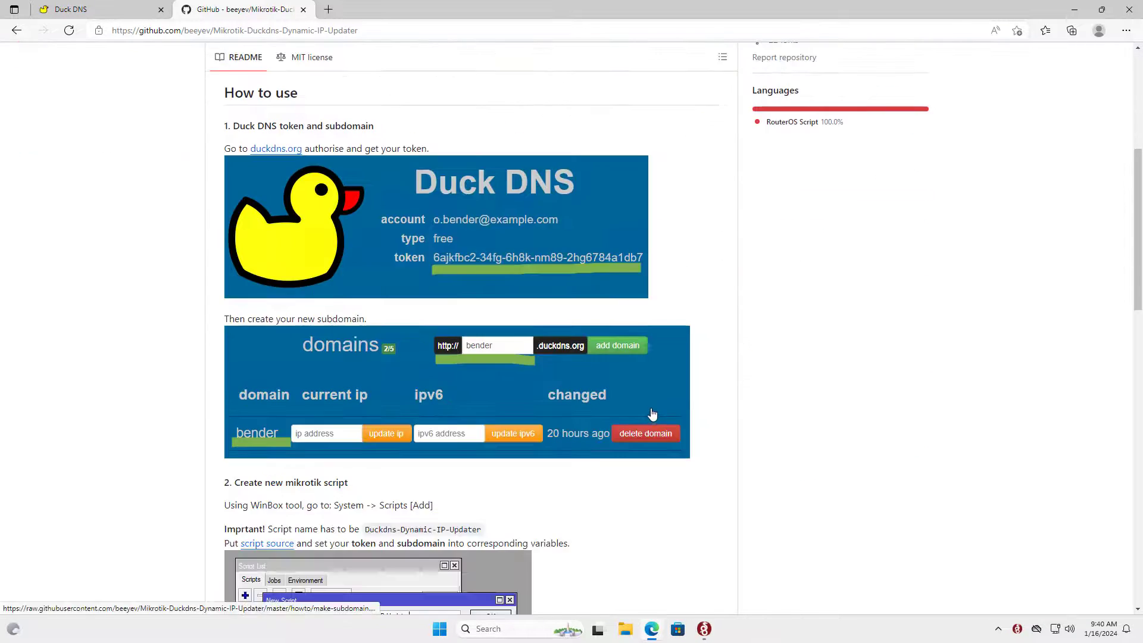
{"action": "scroll", "coordinate": [652, 414], "scroll_direction": "down", "scroll_amount": 1}
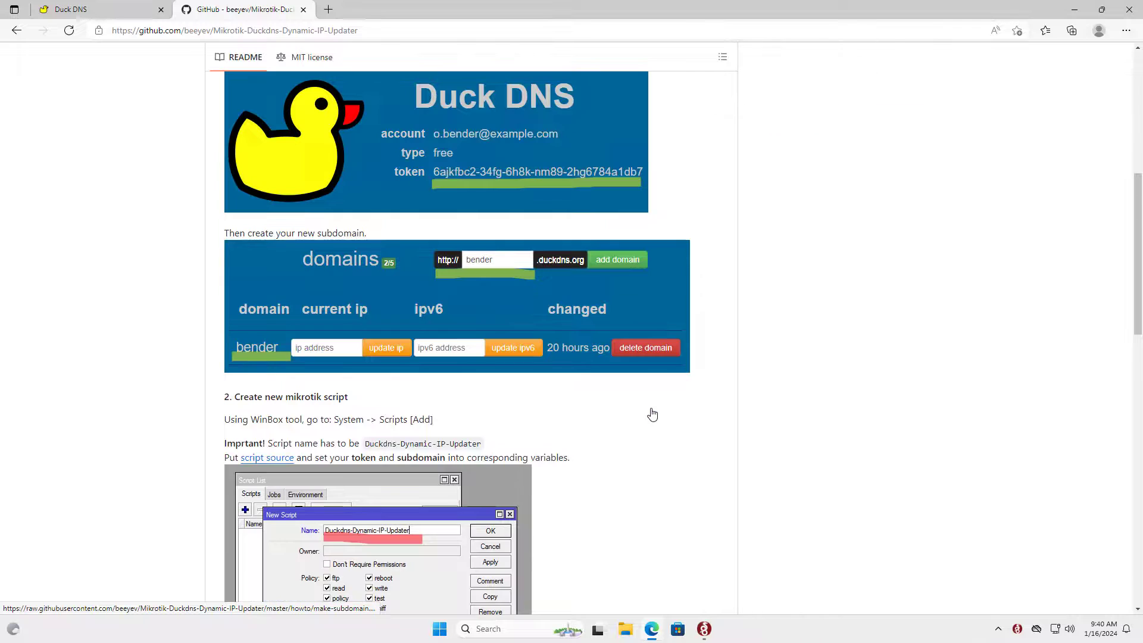
{"action": "middle_click", "coordinate": [270, 461]}
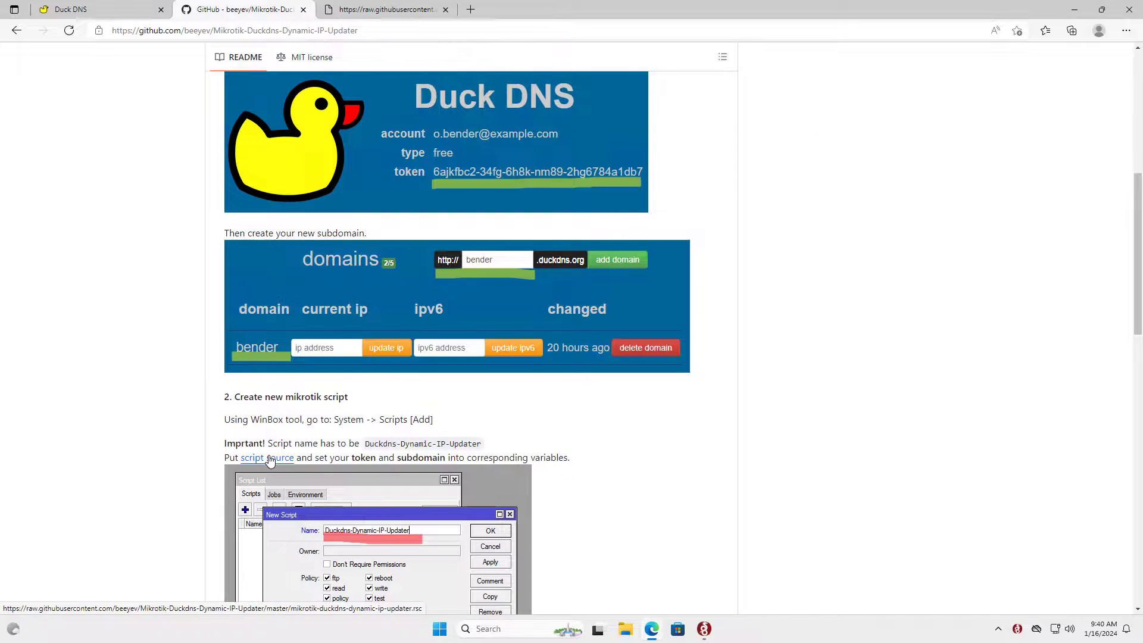
{"action": "left_click", "coordinate": [374, 10]}
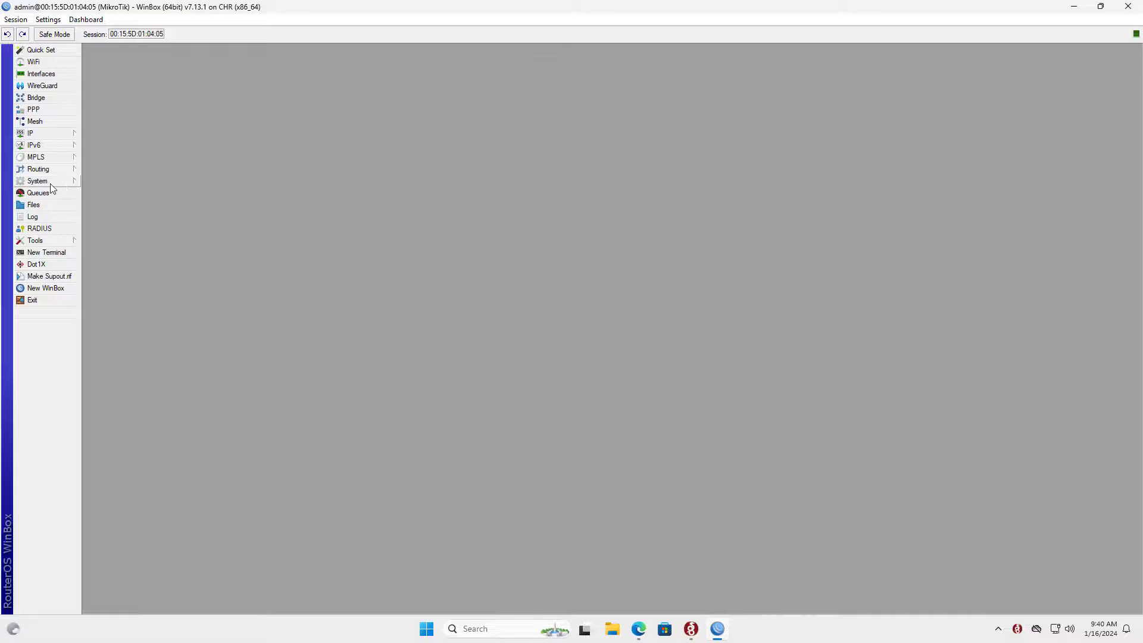
- Create a new script in WinBox's System > Scripts list
{"action": "left_click", "coordinate": [38, 181]}
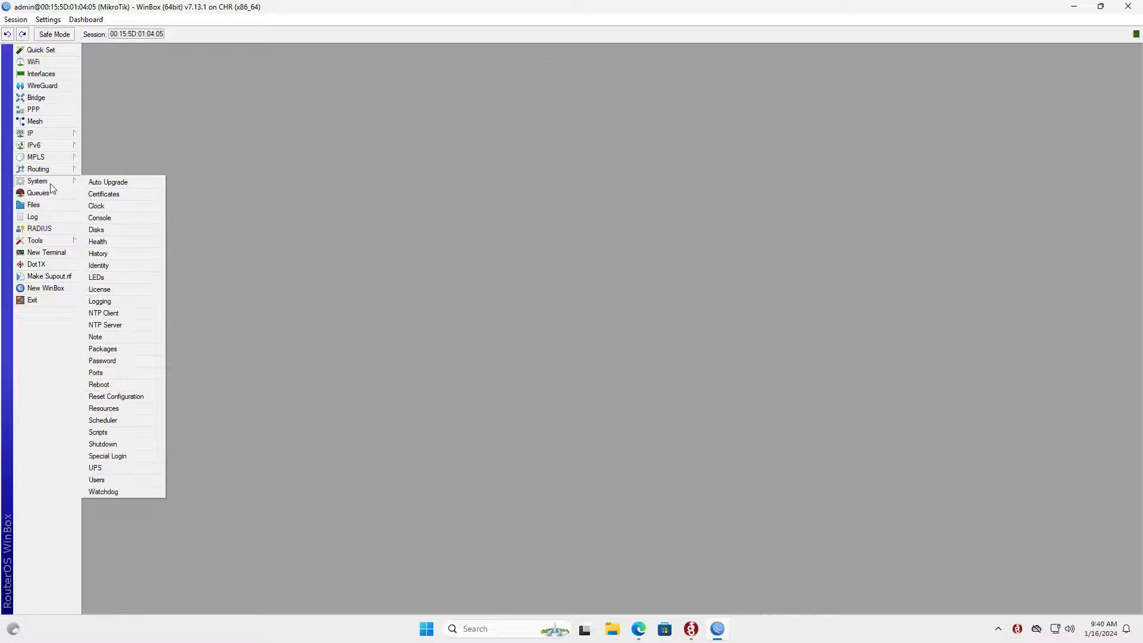
{"action": "left_click", "coordinate": [100, 433]}
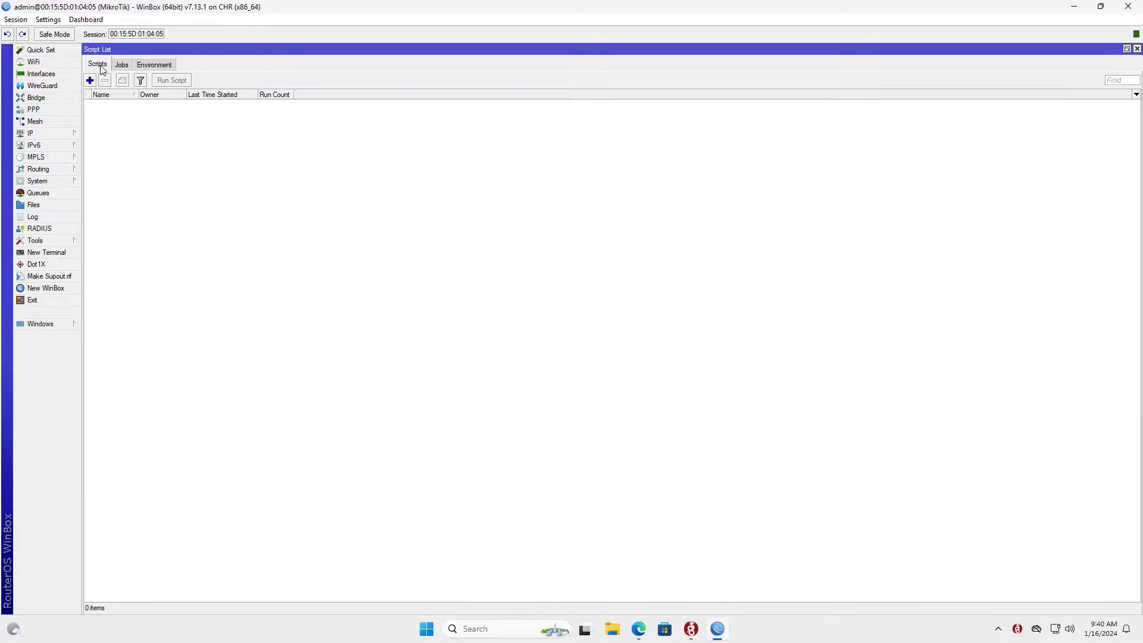
{"action": "left_click", "coordinate": [90, 81]}
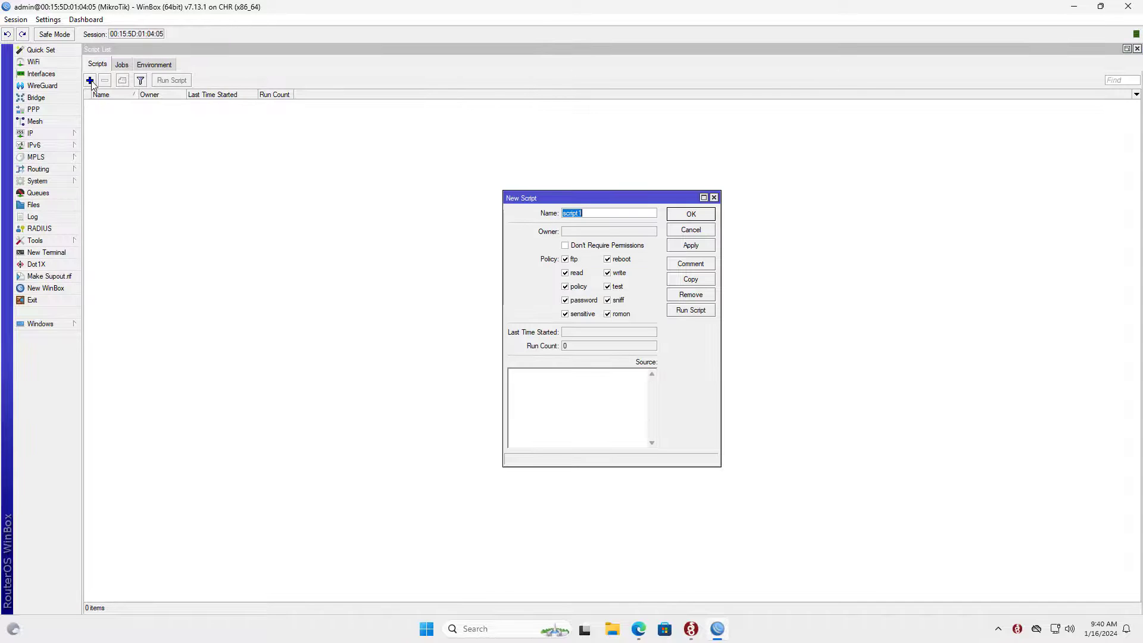
{"action": "left_click", "coordinate": [548, 388]}
- Copy the entire raw updater script text from the GitHub page
{"action": "left_click", "coordinate": [639, 629]}
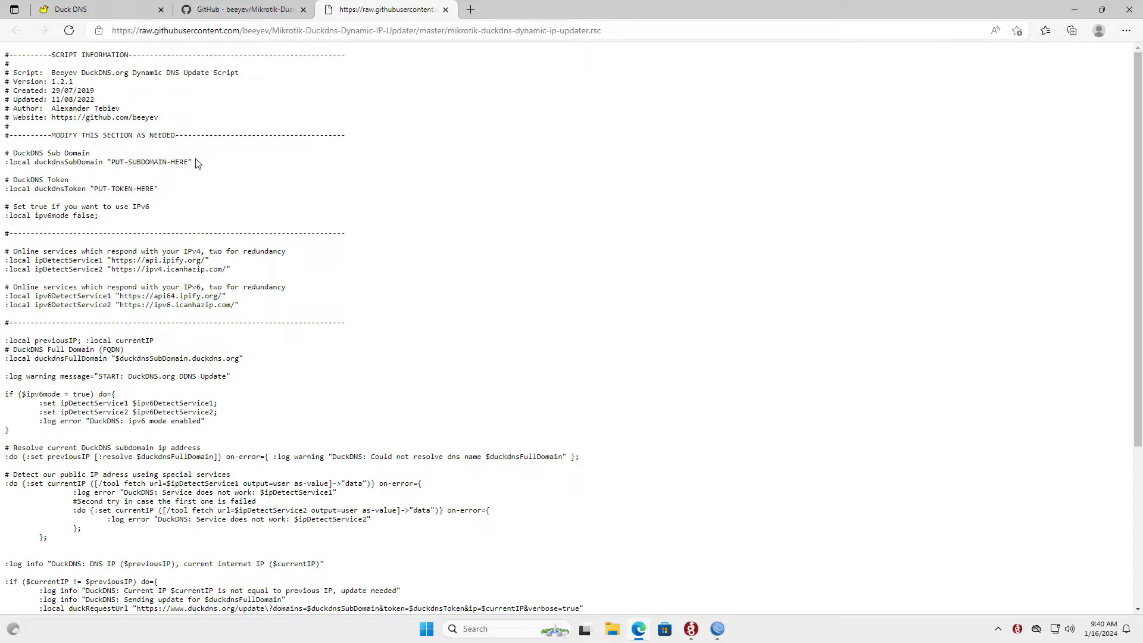
{"action": "key", "text": "ctrl+a"}
{"action": "right_click", "coordinate": [186, 136]}
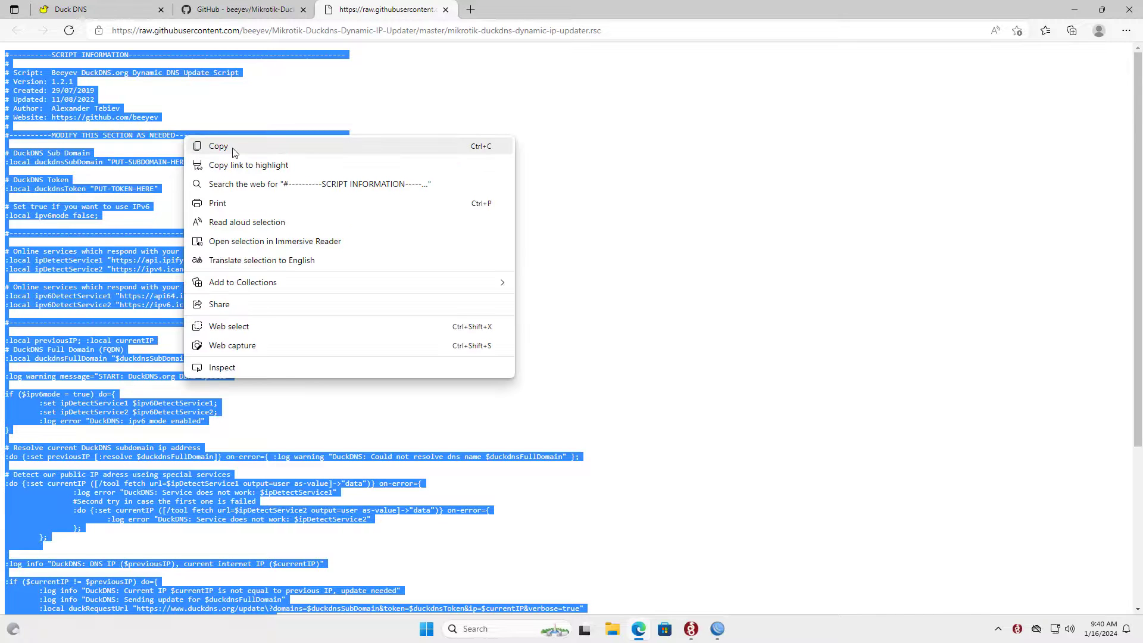
{"action": "left_click", "coordinate": [231, 149]}
- Paste the DuckDNS updater script into script1's source and maximize the script window
{"action": "left_click", "coordinate": [1075, 10]}
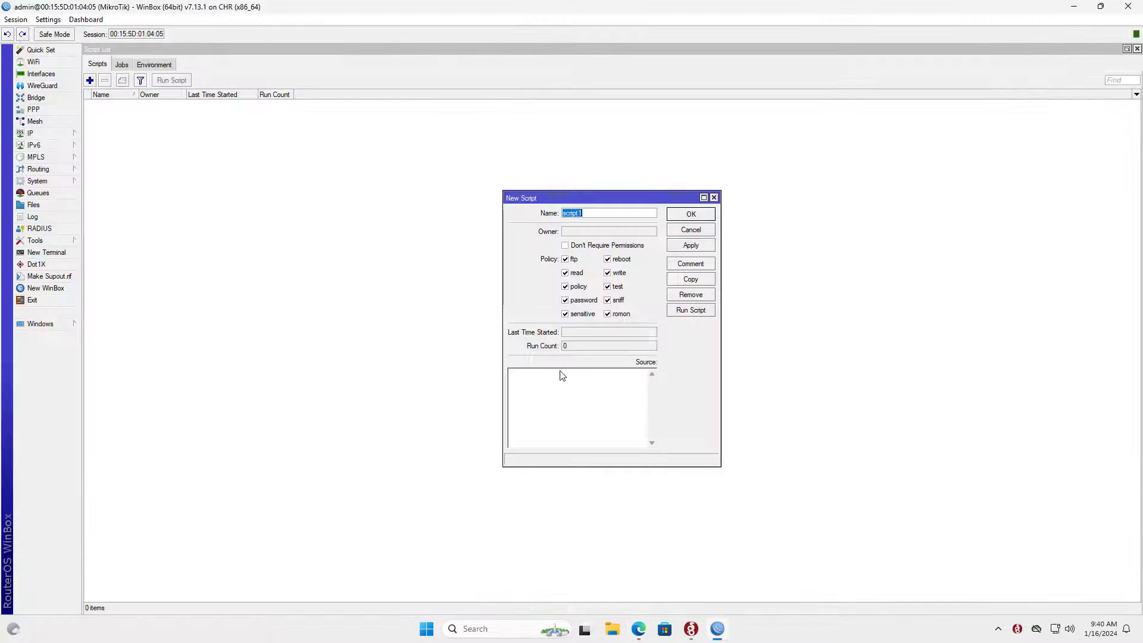
{"action": "left_click", "coordinate": [556, 391]}
{"action": "right_click", "coordinate": [557, 391]}
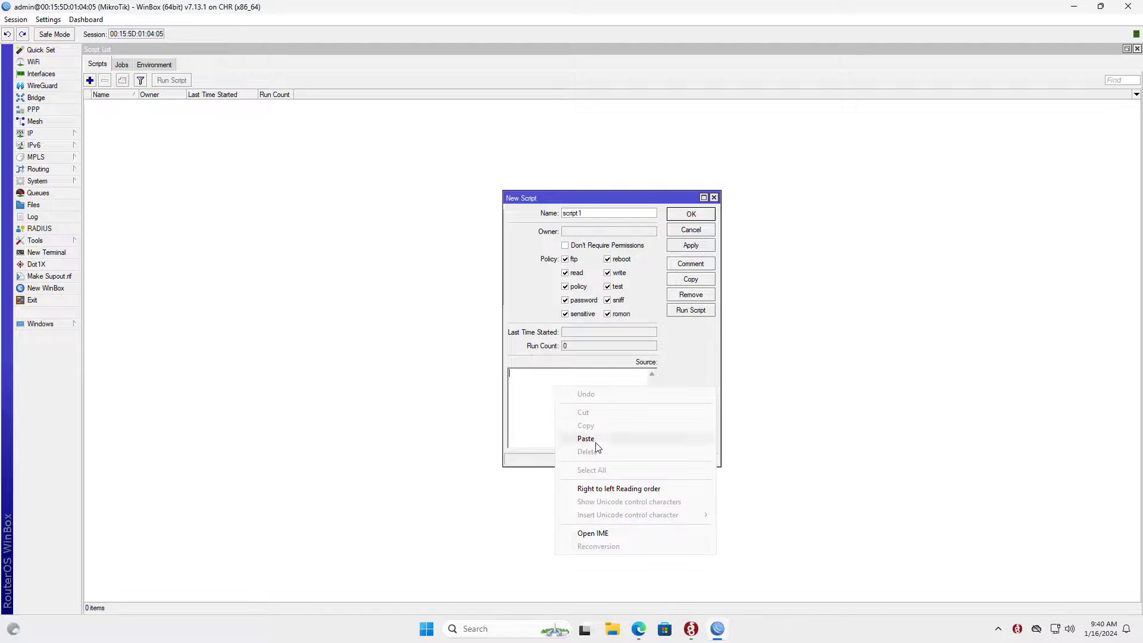
{"action": "left_click", "coordinate": [595, 444]}
{"action": "left_click", "coordinate": [703, 197]}
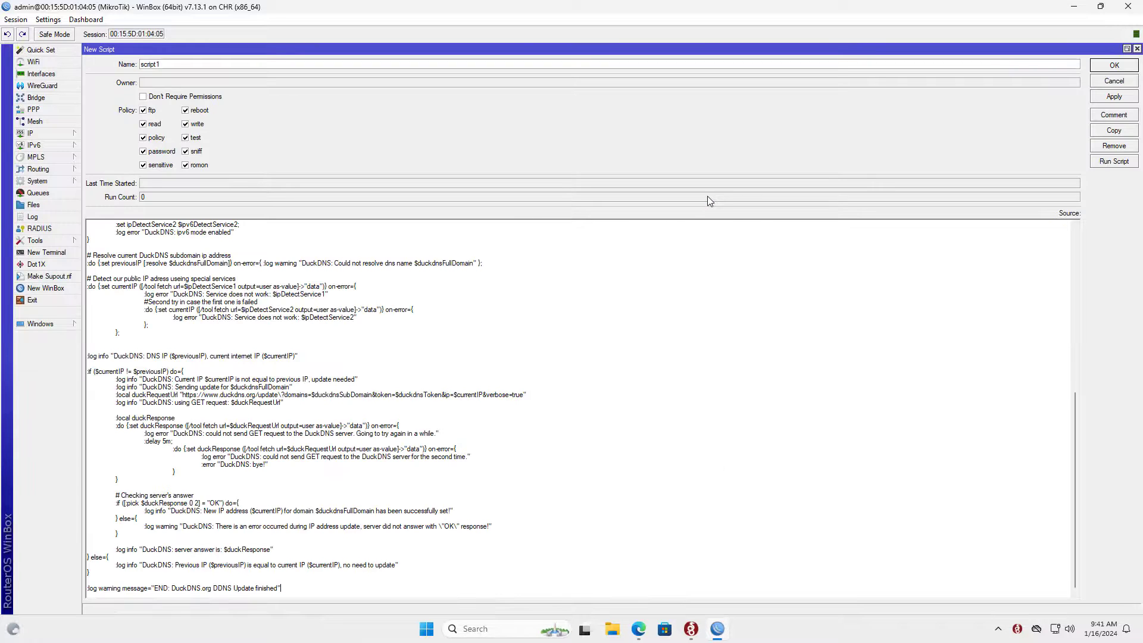
- Locate the duckdnsSubDomain and duckdnsToken placeholder lines in the script source
{"action": "scroll", "coordinate": [433, 303], "scroll_direction": "up", "scroll_amount": 13}
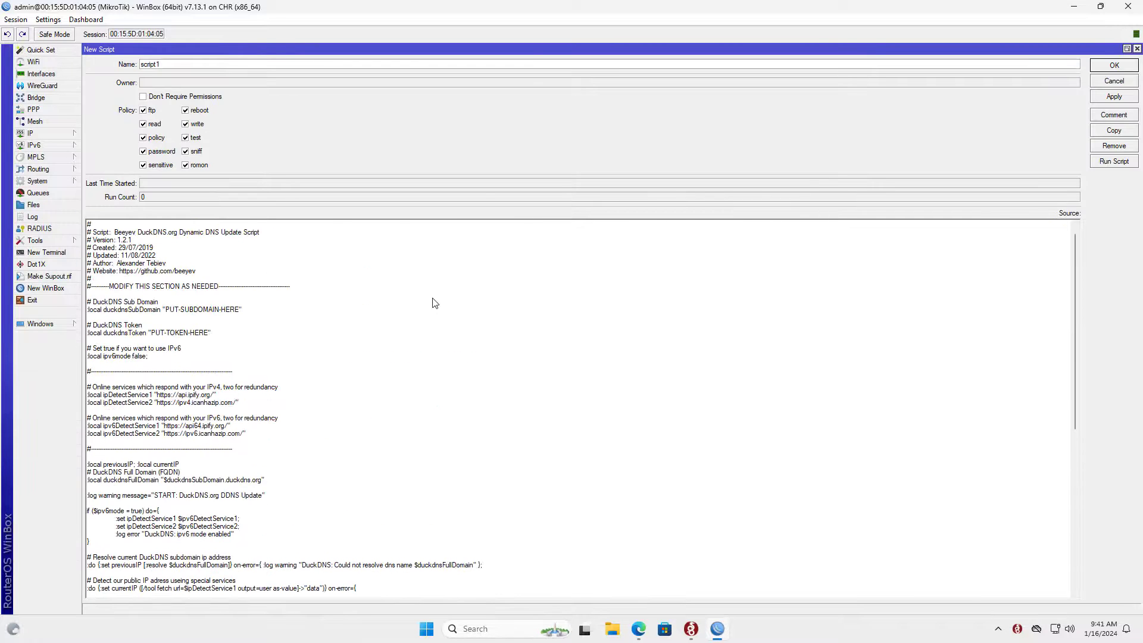
{"action": "left_click_drag", "start_coordinate": [244, 311], "coordinate": [83, 311]}
{"action": "left_click_drag", "start_coordinate": [210, 334], "coordinate": [89, 335]}
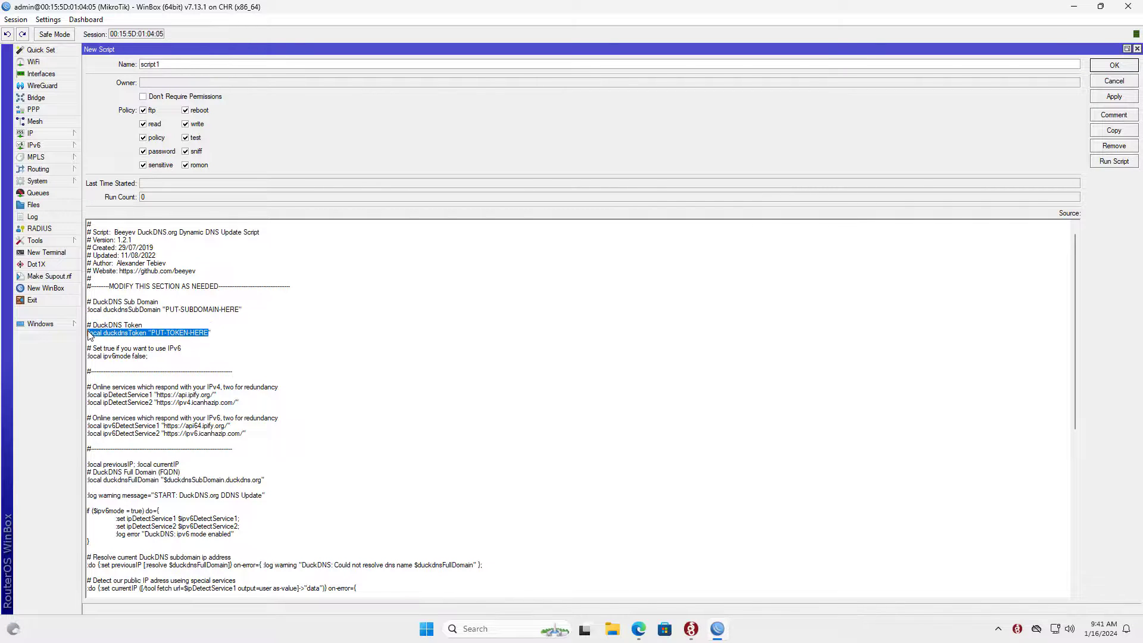
{"action": "left_click", "coordinate": [642, 626]}
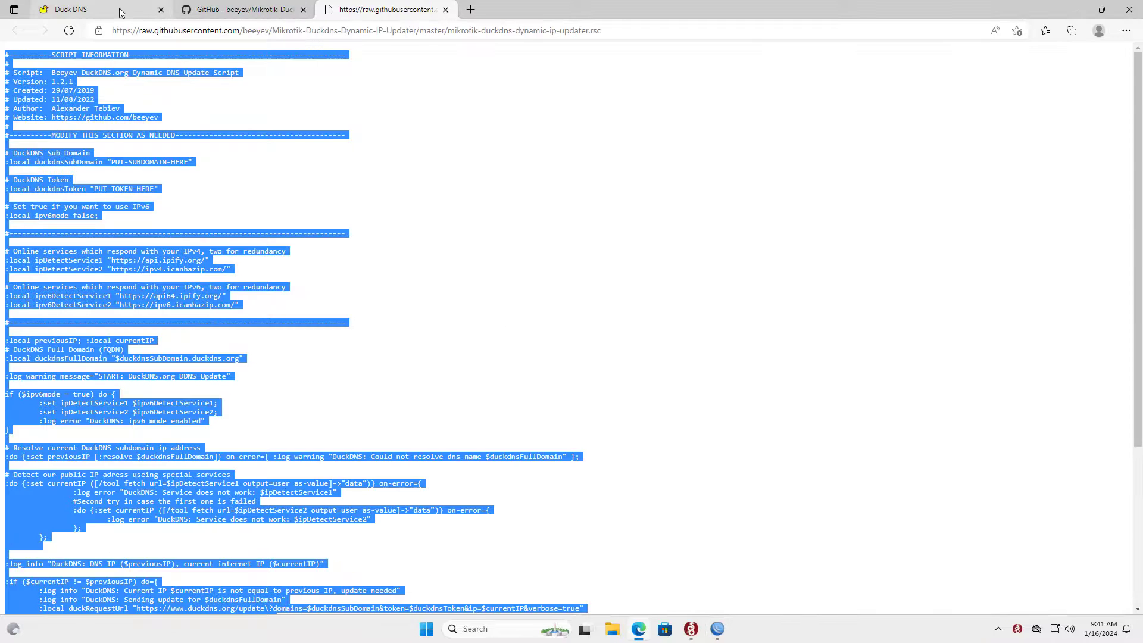
- Set duckdnsSubDomain to nccnetvn.duckdns.org using the domain copied from the Duck DNS page
{"action": "left_click", "coordinate": [95, 9]}
{"action": "double_click", "coordinate": [273, 399]}
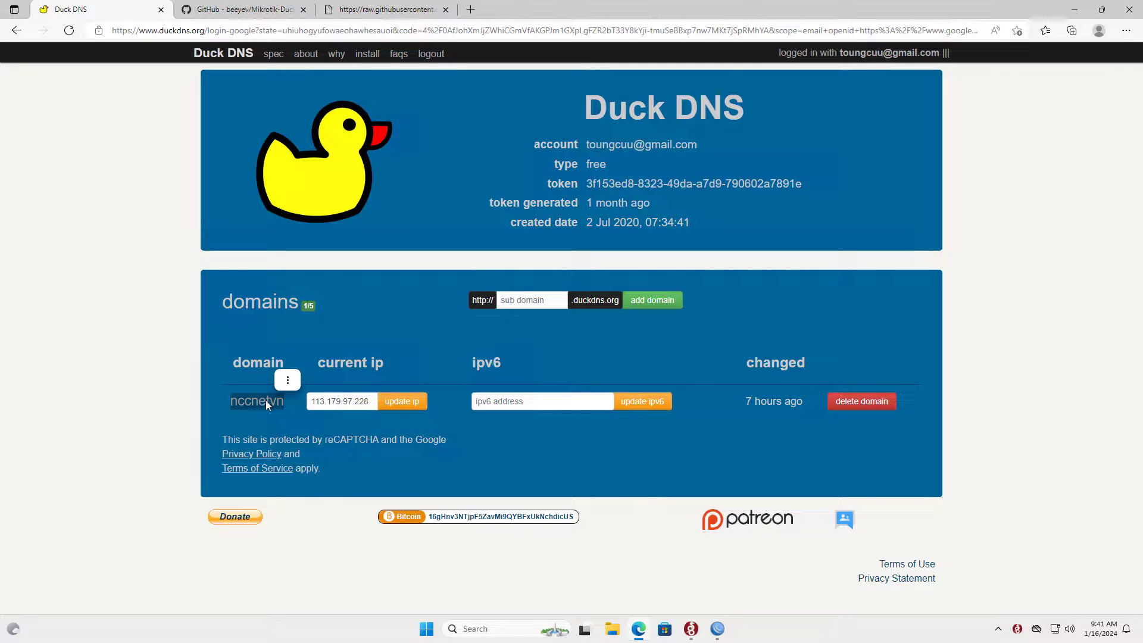
{"action": "left_click", "coordinate": [288, 381]}
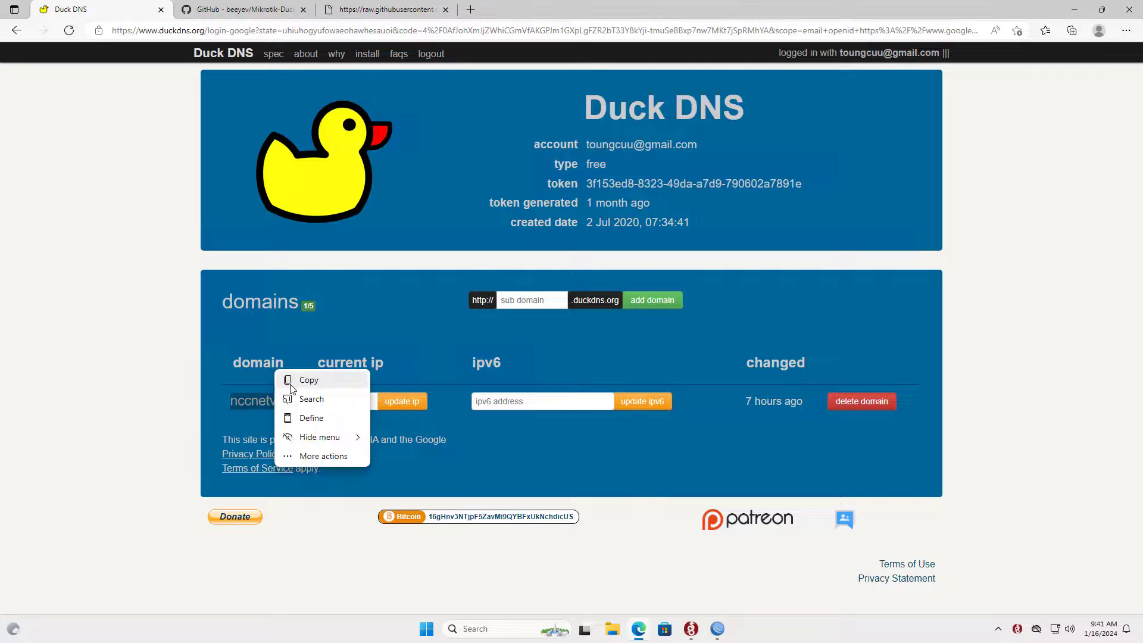
{"action": "left_click", "coordinate": [307, 384]}
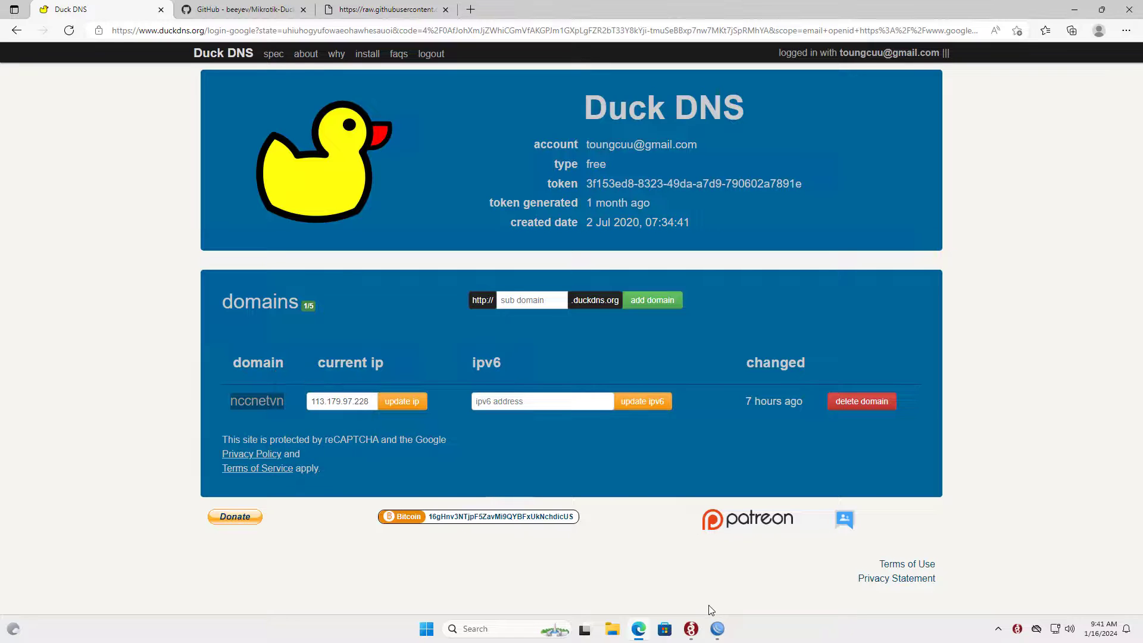
{"action": "left_click", "coordinate": [718, 628]}
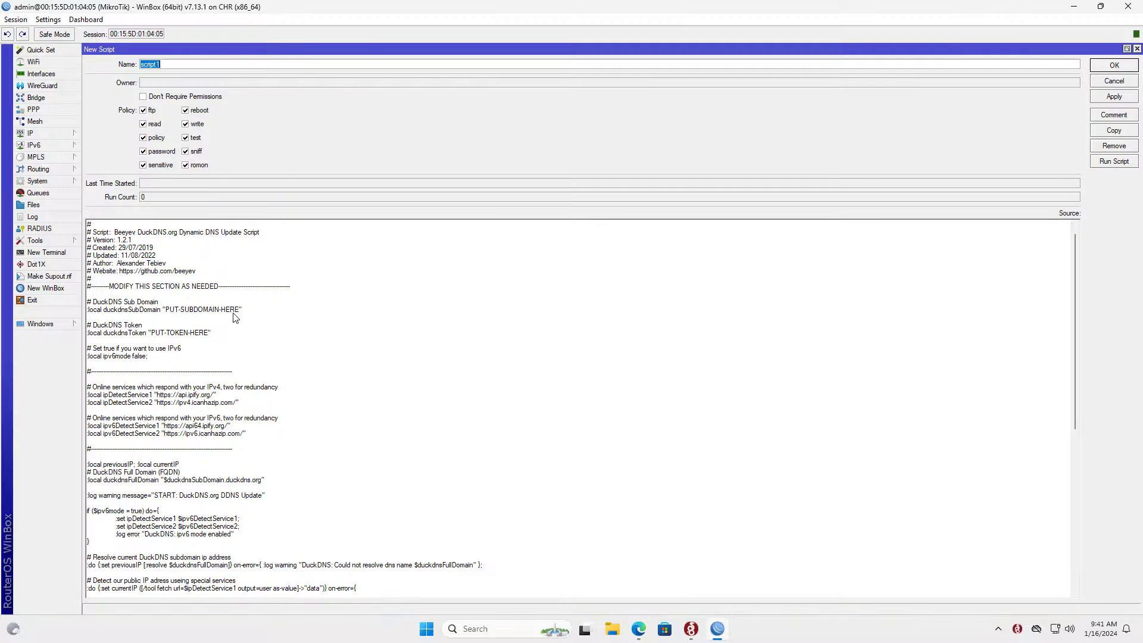
{"action": "left_click", "coordinate": [239, 310]}
{"action": "key", "text": "BackSpace"}
{"action": "key", "text": "BackSpace"}
{"action": "key", "text": "BackSpace"}
{"action": "key", "text": "BackSpace"}
{"action": "key", "text": "BackSpace"}
{"action": "key", "text": "BackSpace"}
{"action": "key", "text": "BackSpace"}
{"action": "key", "text": "BackSpace"}
{"action": "key", "text": "BackSpace"}
{"action": "key", "text": "BackSpace"}
{"action": "key", "text": "BackSpace"}
{"action": "key", "text": "BackSpace"}
{"action": "key", "text": "BackSpace"}
{"action": "key", "text": "BackSpace"}
{"action": "key", "text": "BackSpace"}
{"action": "key", "text": "BackSpace"}
{"action": "right_click", "coordinate": [200, 311]}
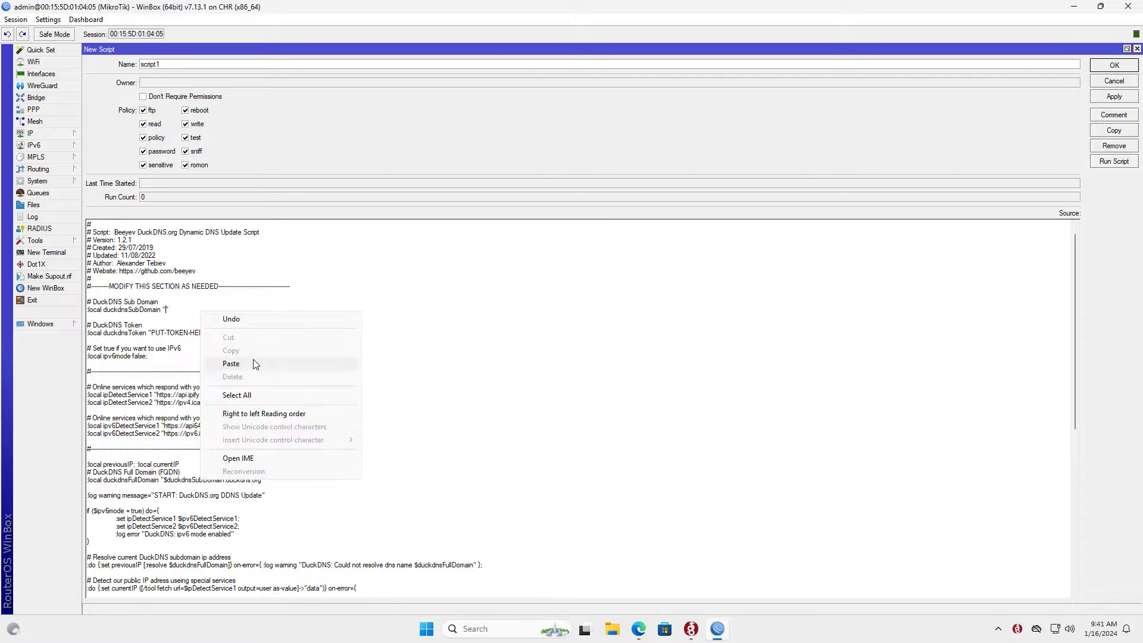
{"action": "left_click", "coordinate": [231, 364]}
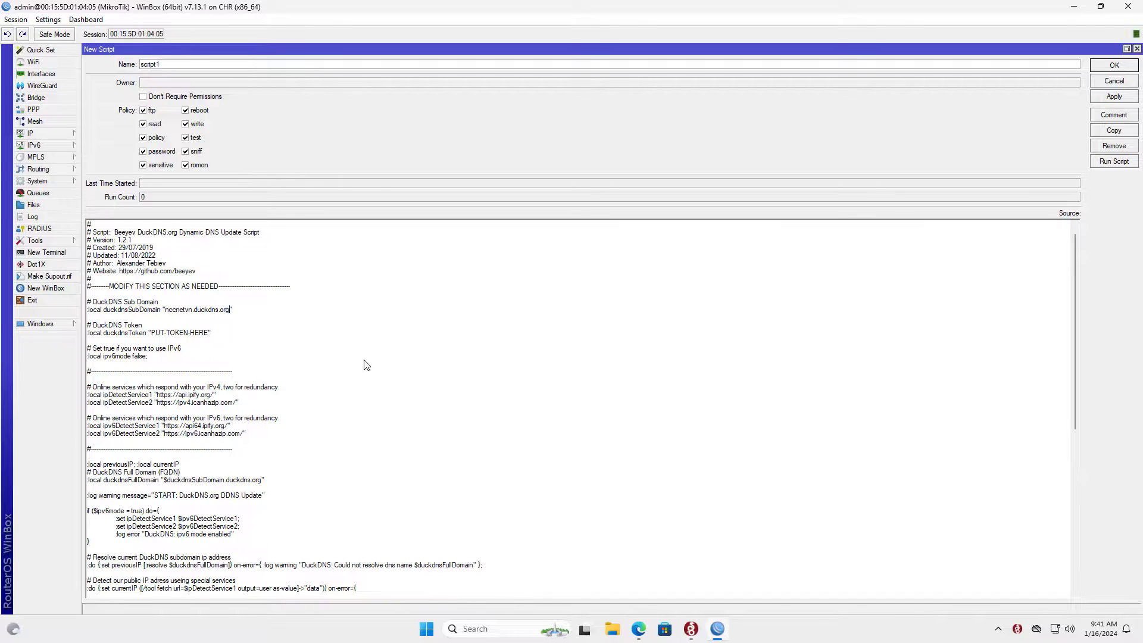
- Replace the duckdnsToken placeholder with the account's Duck DNS token and check both lines
{"action": "key", "text": "BackSpace"}
{"action": "key", "text": "BackSpace"}
{"action": "key", "text": "BackSpace"}
{"action": "key", "text": "BackSpace"}
{"action": "key", "text": "BackSpace"}
{"action": "key", "text": "BackSpace"}
{"action": "key", "text": "BackSpace"}
{"action": "key", "text": "BackSpace"}
{"action": "key", "text": "BackSpace"}
{"action": "key", "text": "BackSpace"}
{"action": "key", "text": "BackSpace"}
{"action": "left_click", "coordinate": [640, 629]}
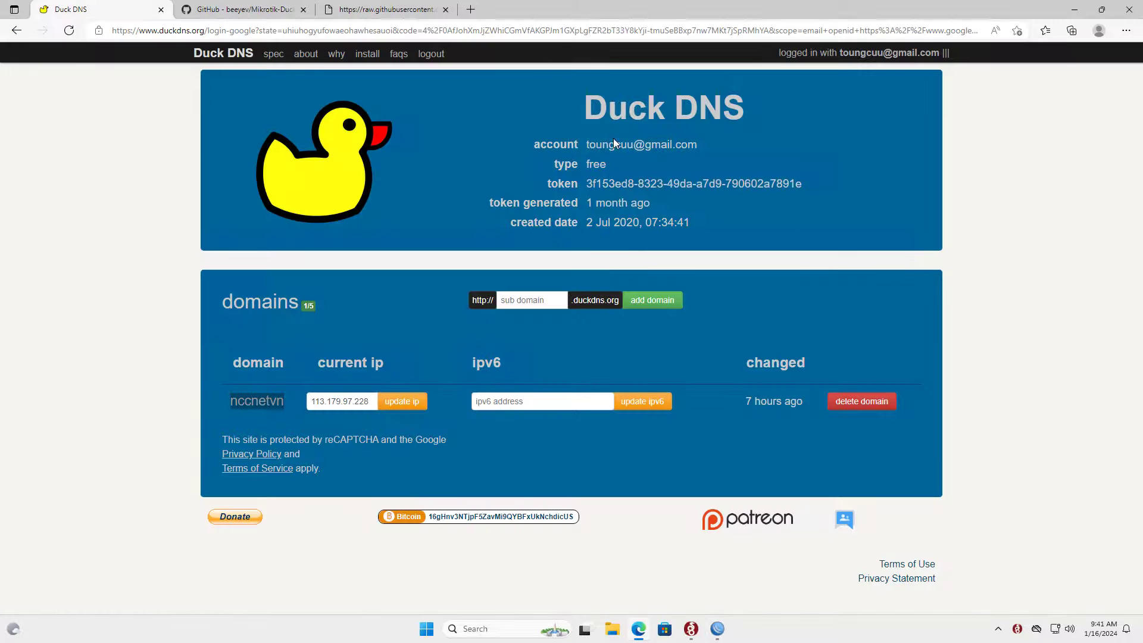
{"action": "left_click_drag", "start_coordinate": [588, 183], "coordinate": [801, 183]}
{"action": "right_click", "coordinate": [775, 183]}
{"action": "left_click", "coordinate": [821, 198]}
{"action": "left_click", "coordinate": [717, 630]}
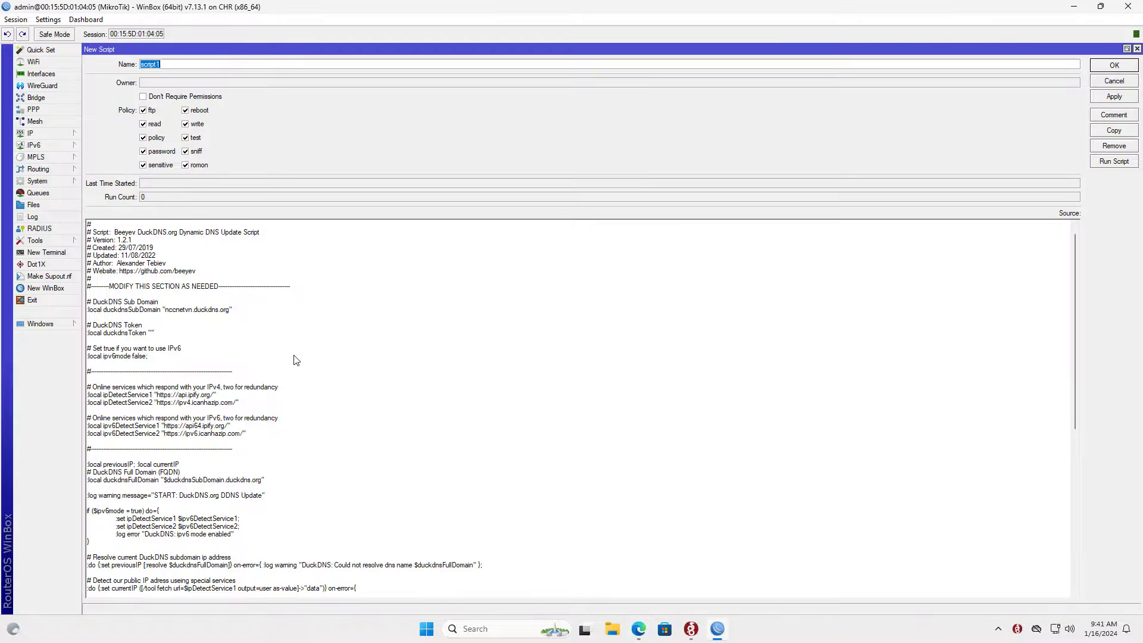
{"action": "right_click", "coordinate": [184, 342]}
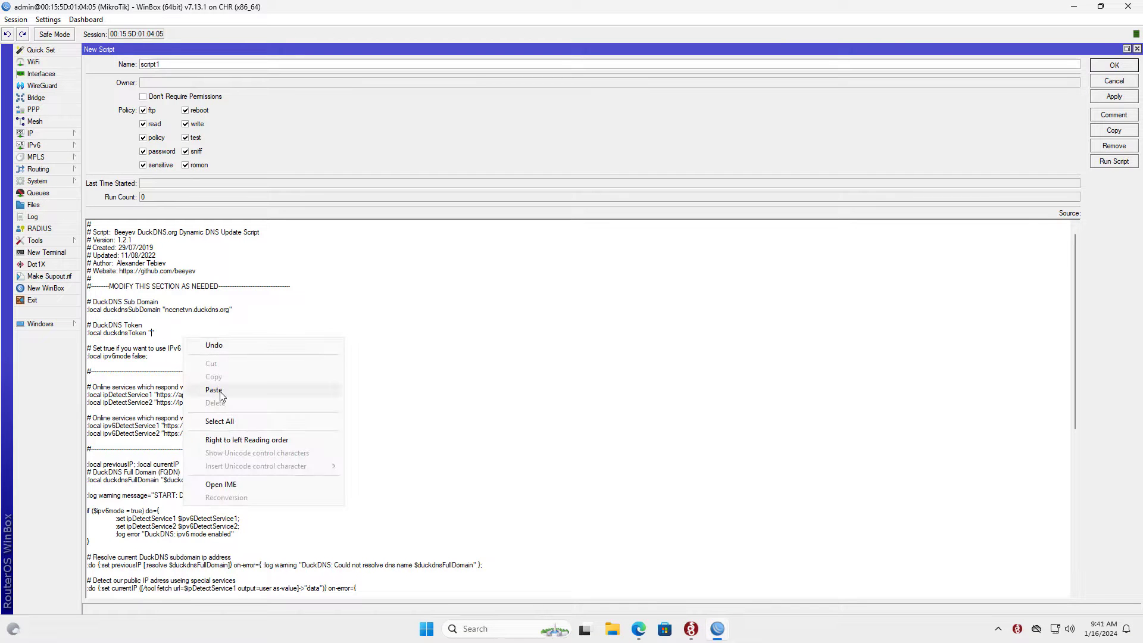
{"action": "left_click", "coordinate": [202, 390]}
{"action": "left_click_drag", "start_coordinate": [274, 335], "coordinate": [87, 335]}
{"action": "left_click_drag", "start_coordinate": [232, 310], "coordinate": [85, 314]}
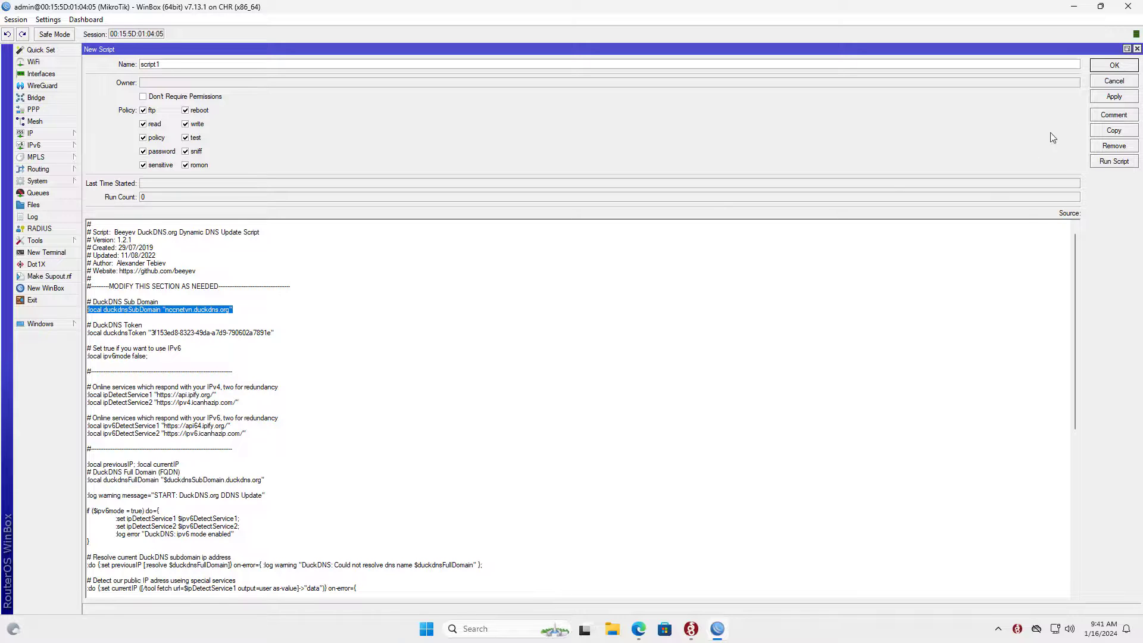
- Apply and run script1 once, then reload Duck DNS to see nccnetvn at 14.163.151.96
{"action": "left_click", "coordinate": [1114, 96]}
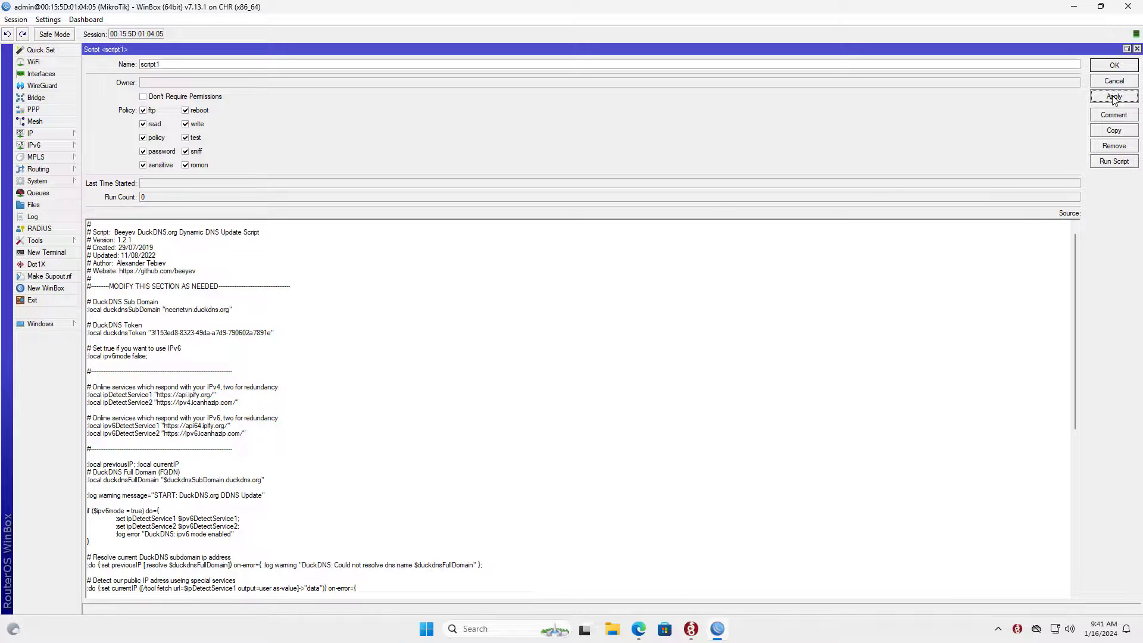
{"action": "left_click", "coordinate": [1114, 162]}
{"action": "left_click_drag", "start_coordinate": [207, 183], "coordinate": [133, 199]}
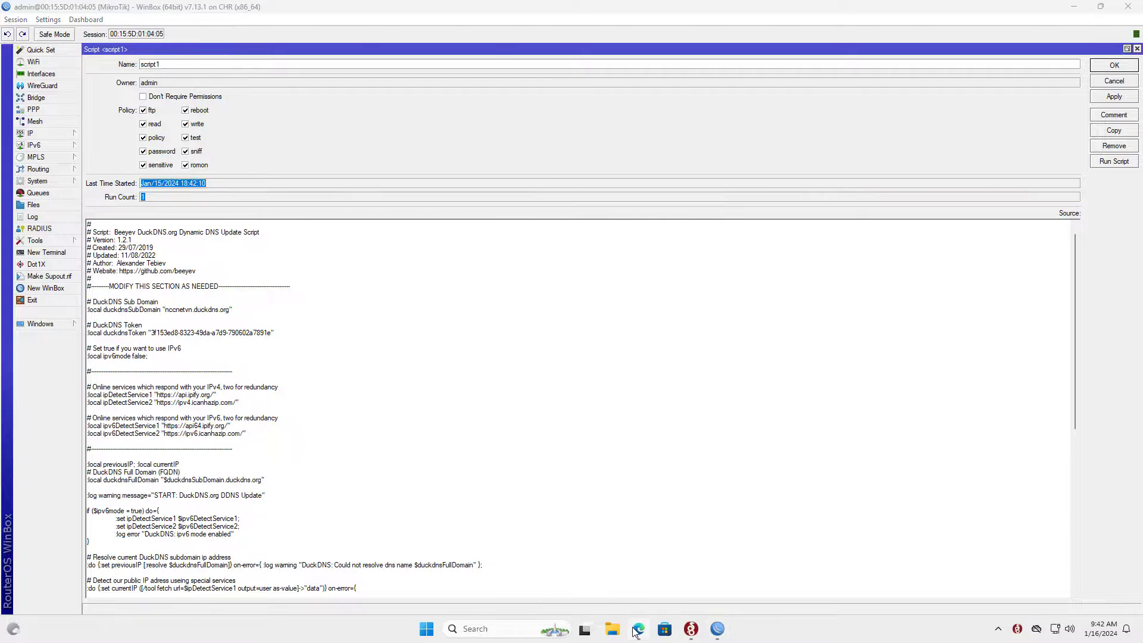
{"action": "left_click", "coordinate": [638, 628]}
{"action": "left_click", "coordinate": [223, 55]}
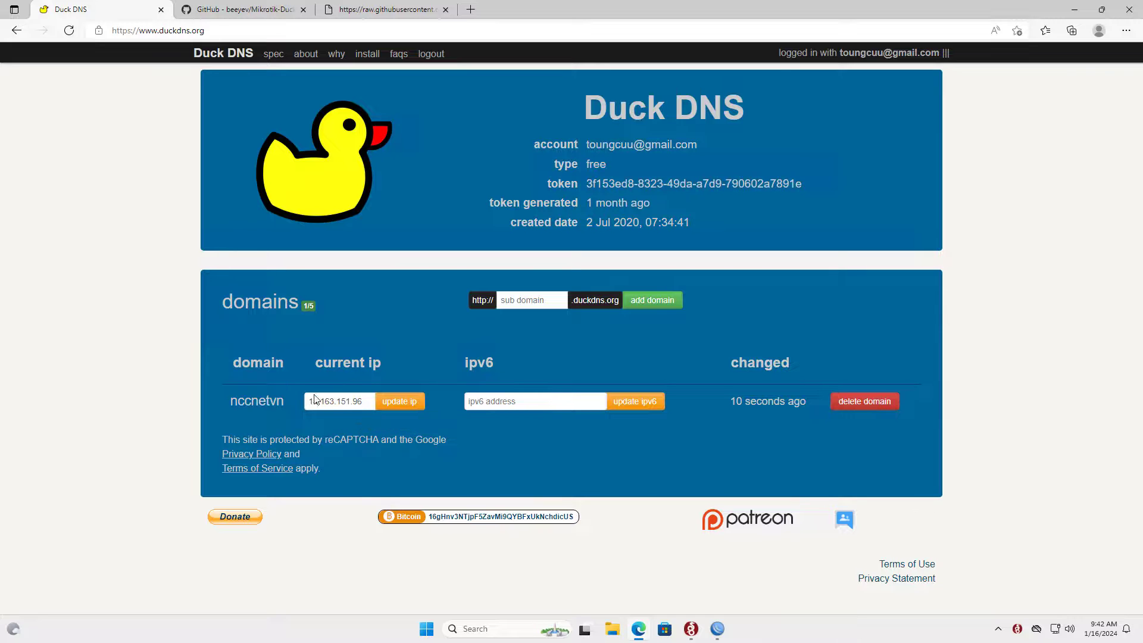
- Check ping.eu's reported public IP against the 14.163.151.96 Duck DNS lists for nccnetvn
{"action": "left_click", "coordinate": [470, 10]}
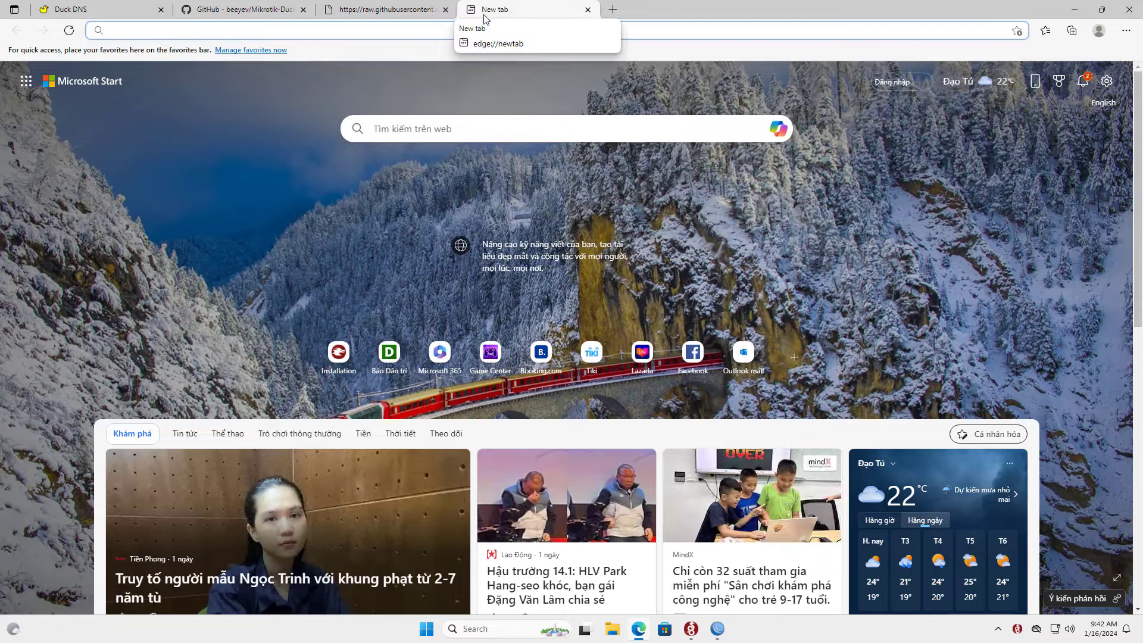
{"action": "type", "text": "ping.eu"}
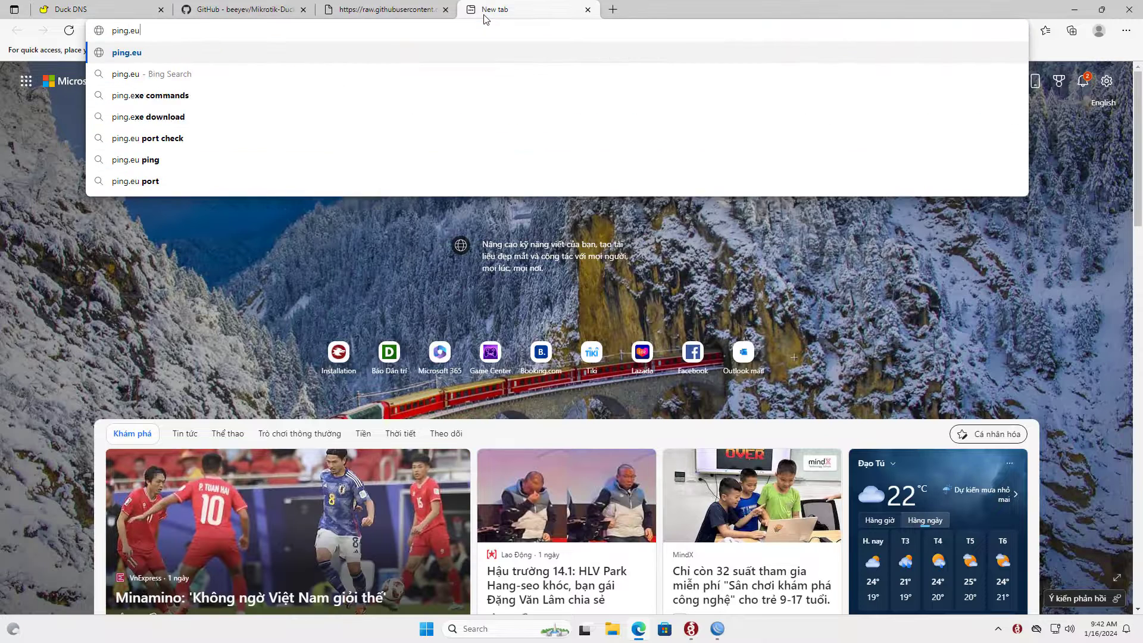
{"action": "key", "text": "Return"}
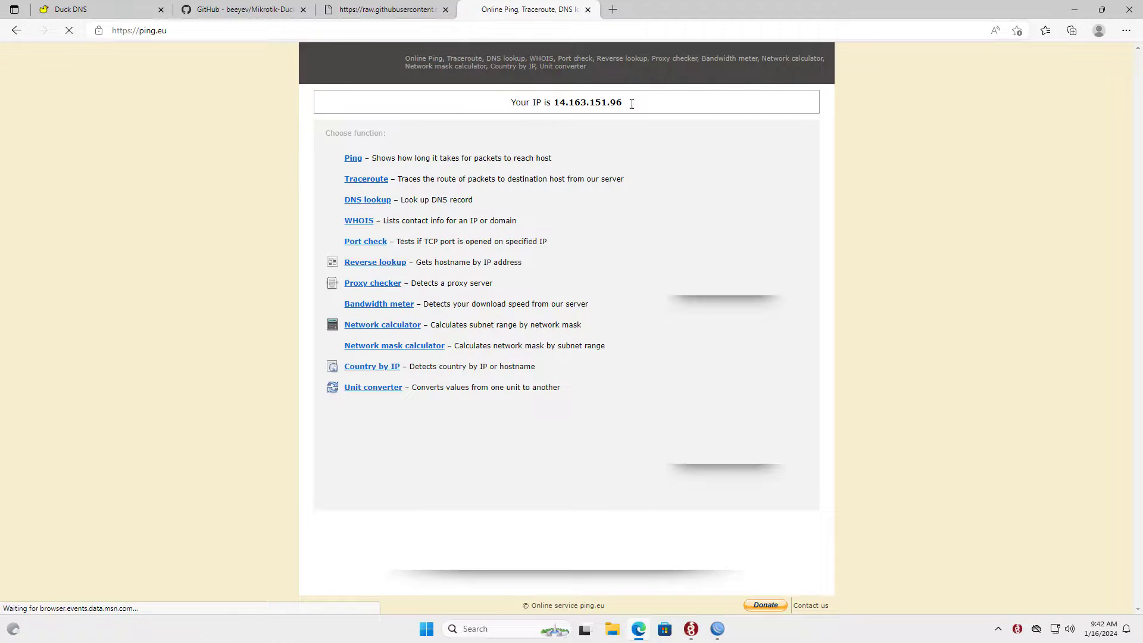
{"action": "double_click", "coordinate": [618, 104]}
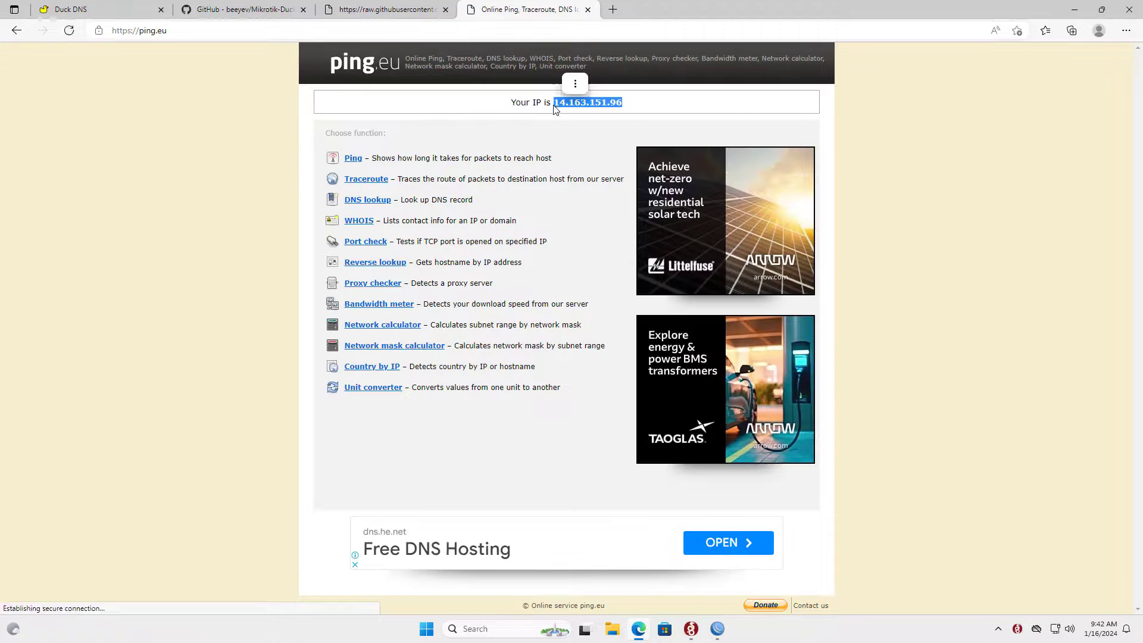
{"action": "left_click", "coordinate": [571, 126]}
{"action": "double_click", "coordinate": [589, 103]}
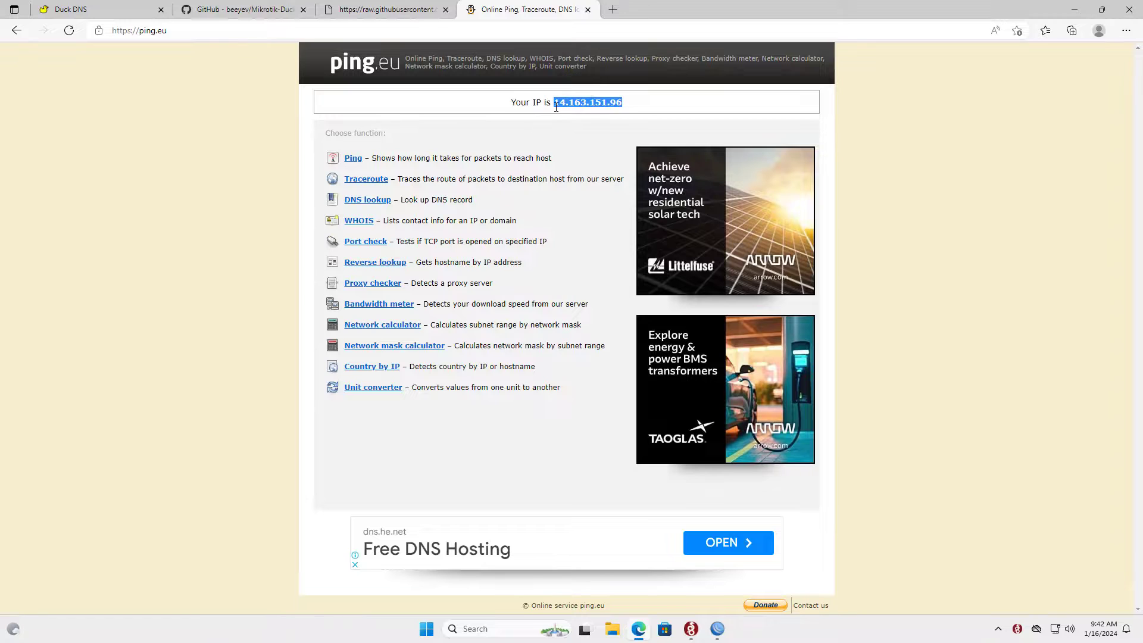
{"action": "left_click", "coordinate": [123, 12]}
{"action": "left_click_drag", "start_coordinate": [367, 406], "coordinate": [307, 402]}
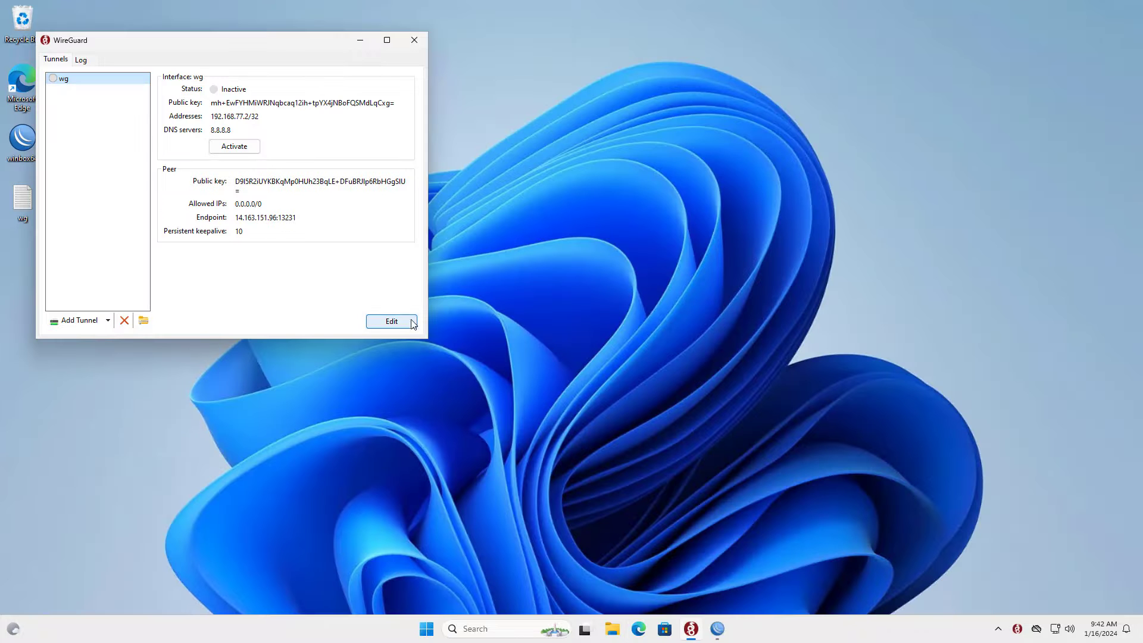
- Remove the IP address from the wg tunnel's Endpoint line, keeping port 13231
{"action": "left_click", "coordinate": [397, 327]}
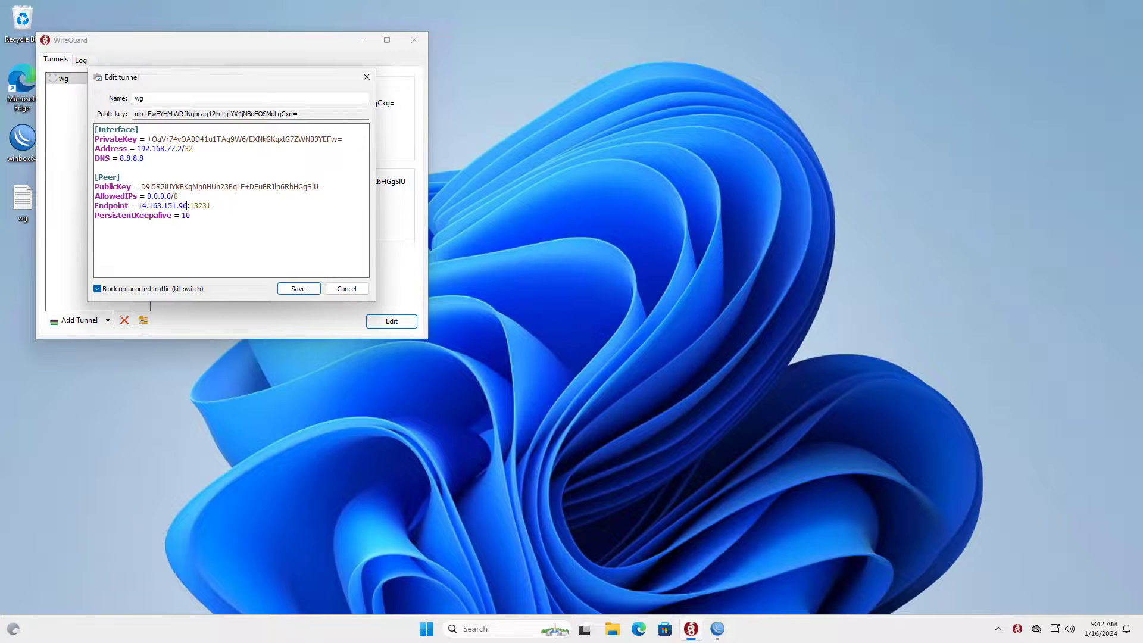
{"action": "left_click_drag", "start_coordinate": [187, 205], "coordinate": [153, 206]}
{"action": "right_click", "coordinate": [164, 208]}
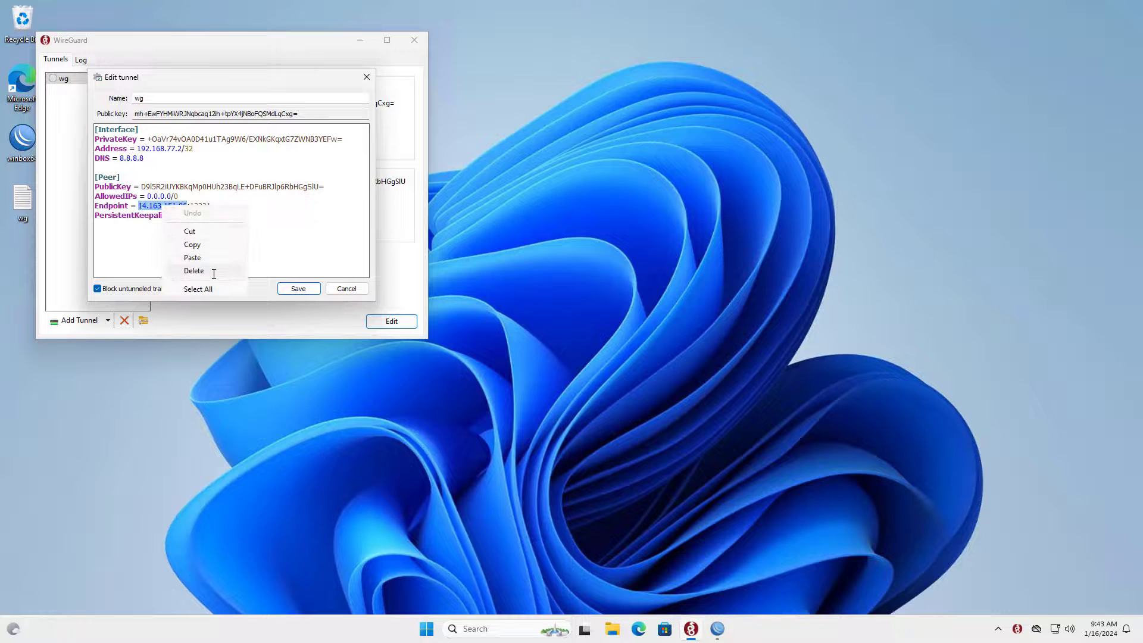
{"action": "left_click", "coordinate": [212, 267]}
- Insert nccnetvn.duckdns.org from the script before :13231 and save the tunnel
{"action": "left_click", "coordinate": [718, 629]}
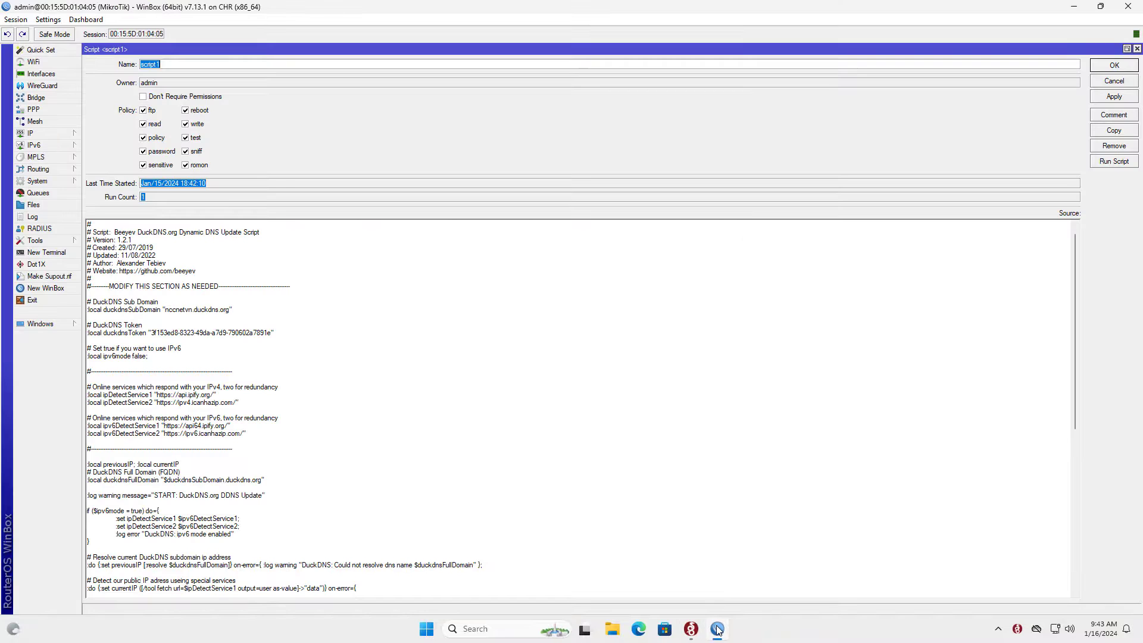
{"action": "left_click_drag", "start_coordinate": [231, 315], "coordinate": [170, 315]}
{"action": "right_click", "coordinate": [181, 313]}
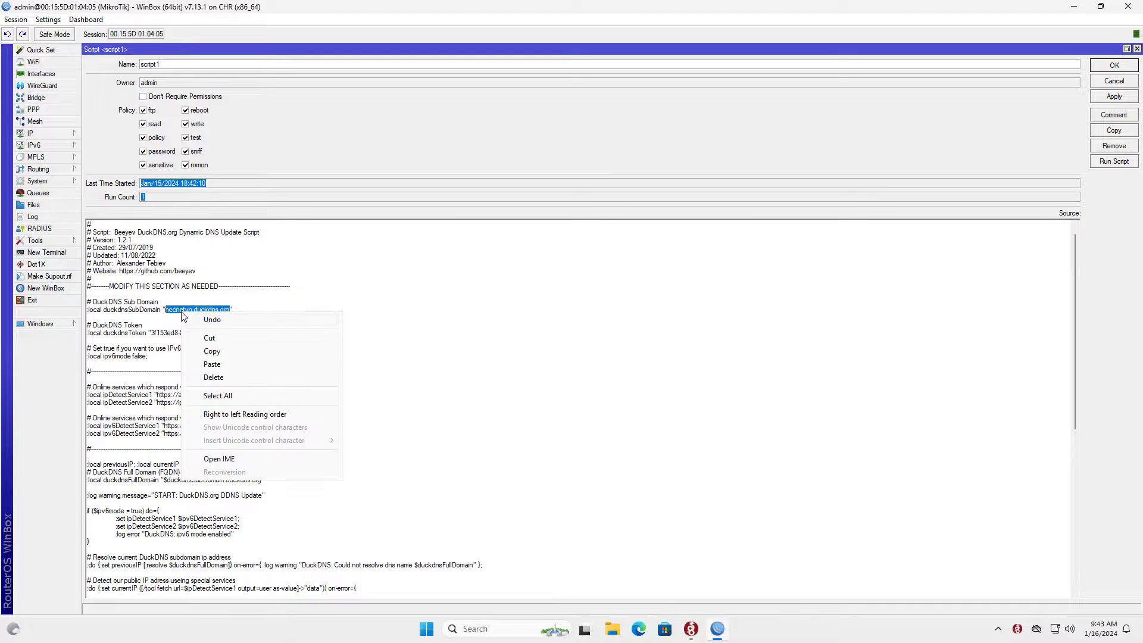
{"action": "left_click", "coordinate": [222, 354]}
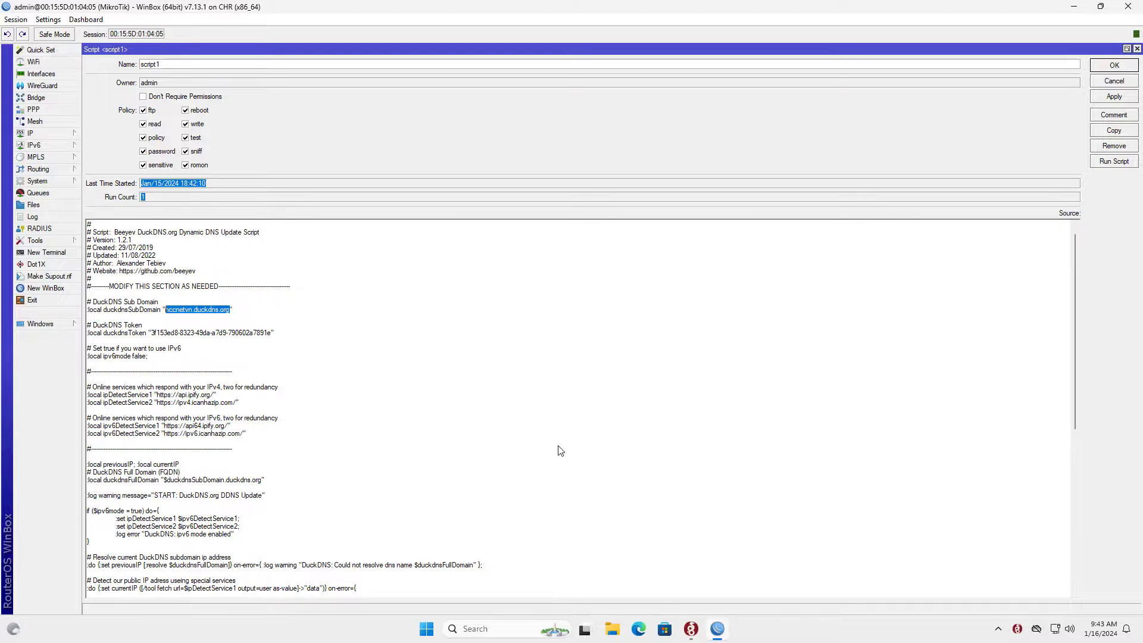
{"action": "left_click", "coordinate": [692, 630]}
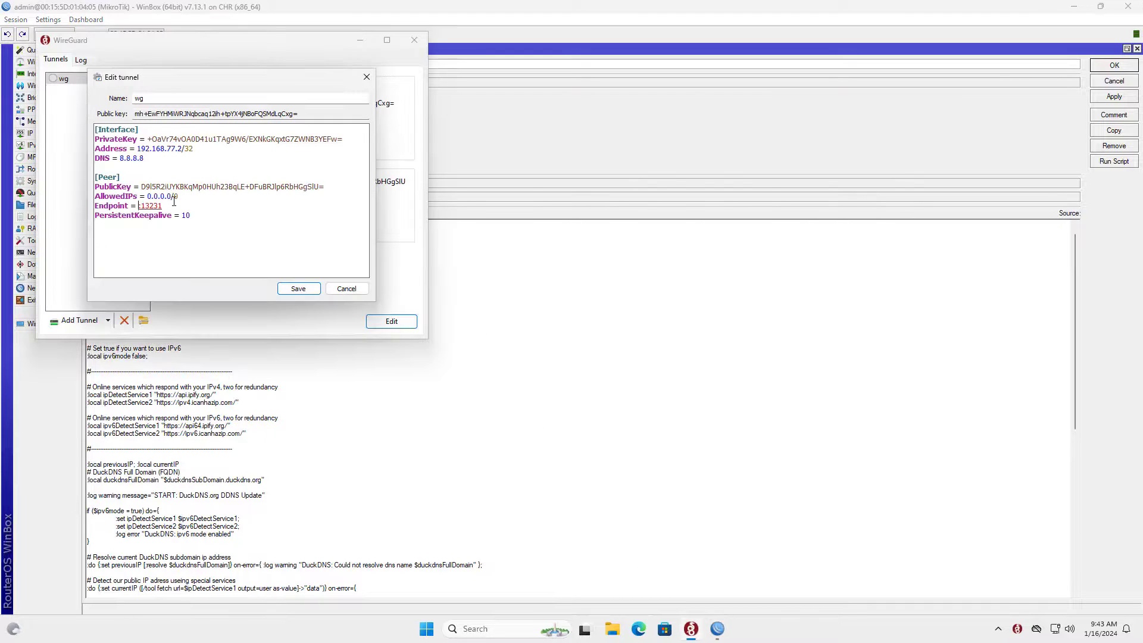
{"action": "right_click", "coordinate": [219, 209]}
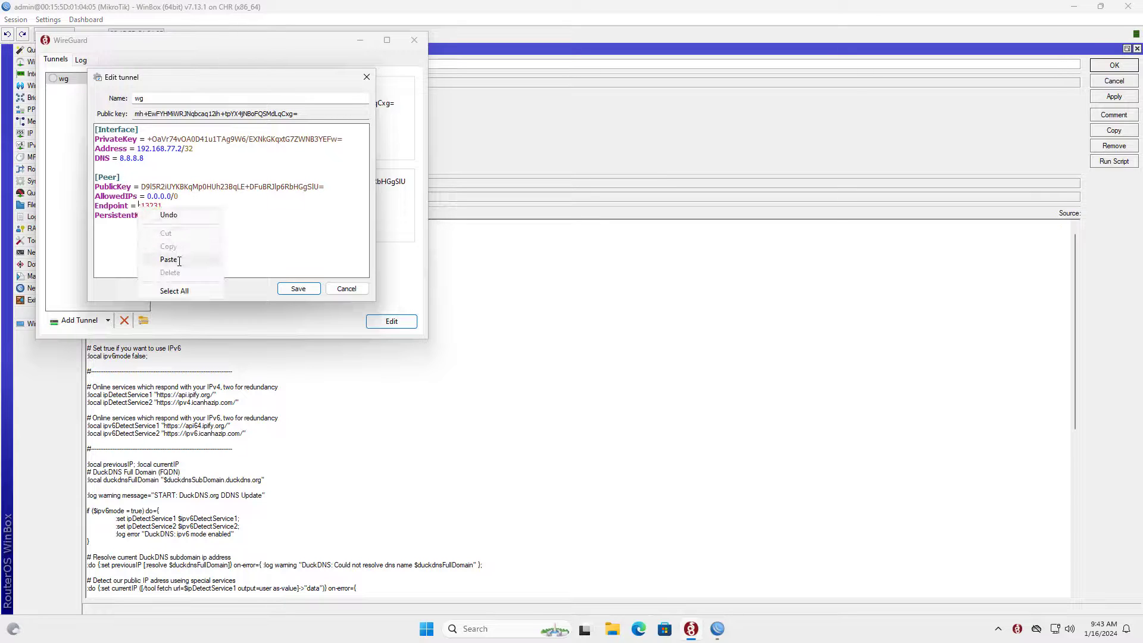
{"action": "left_click", "coordinate": [238, 257]}
{"action": "left_click_drag", "start_coordinate": [246, 207], "coordinate": [90, 205]}
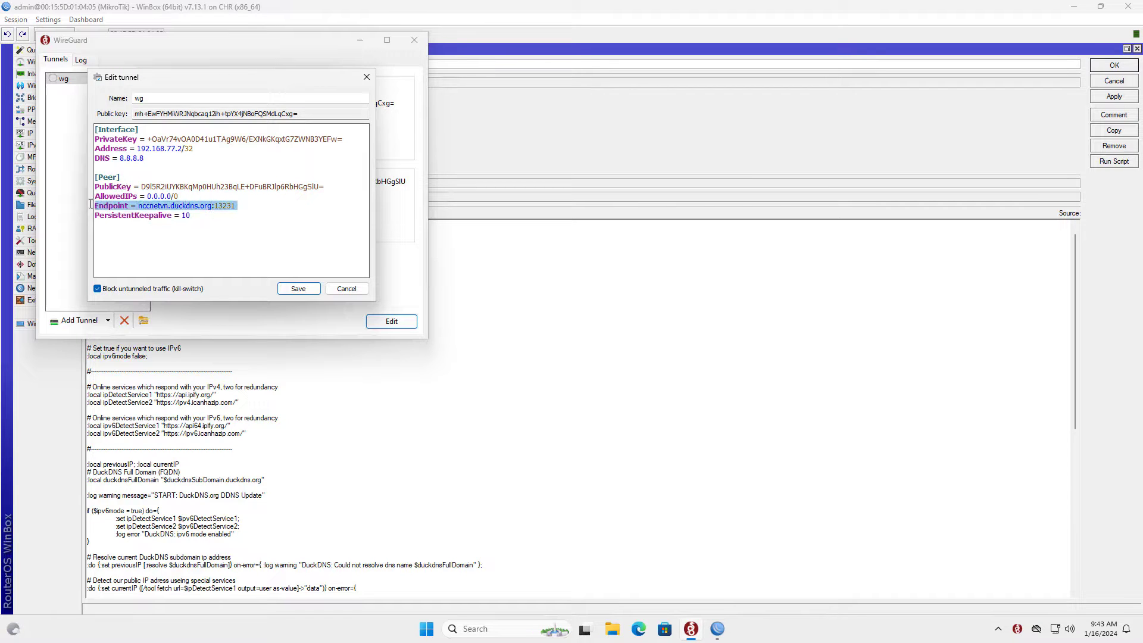
{"action": "left_click", "coordinate": [298, 289]}
{"action": "left_click", "coordinate": [1078, 7]}
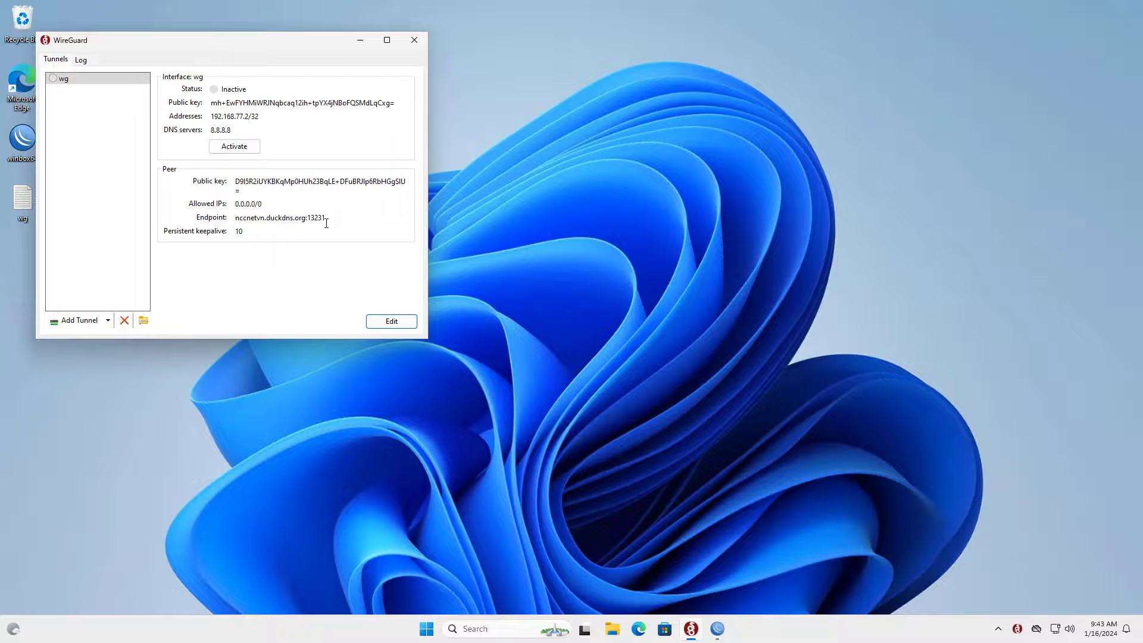
- Activate the wg tunnel and log WinBox into 192.168.77.1 in full screen
{"action": "left_click_drag", "start_coordinate": [235, 218], "coordinate": [333, 214]}
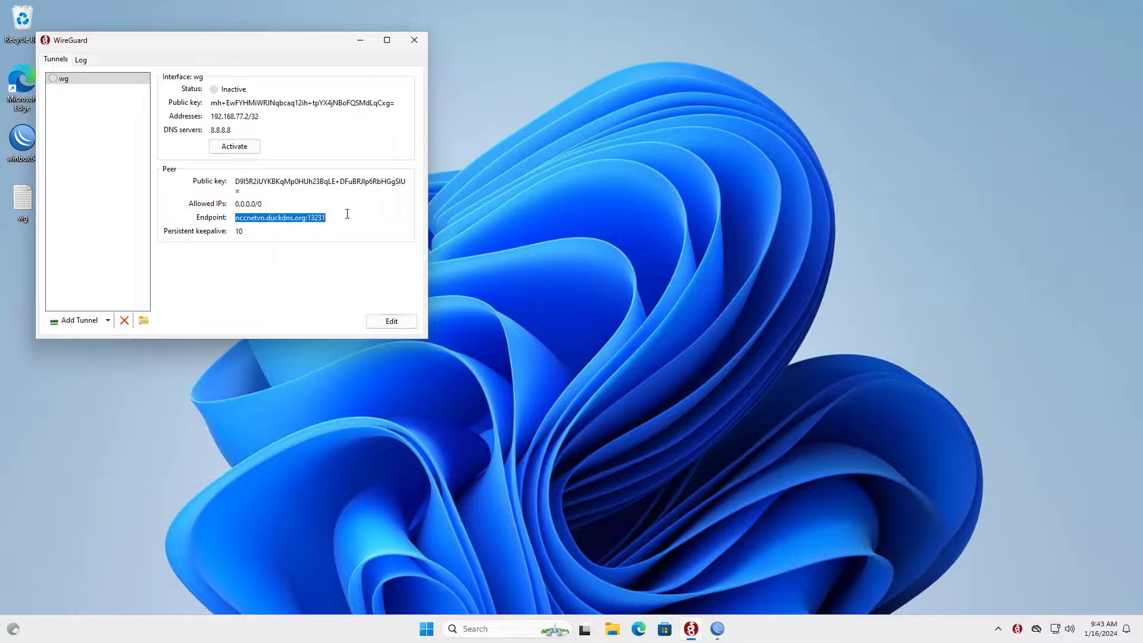
{"action": "left_click", "coordinate": [230, 147]}
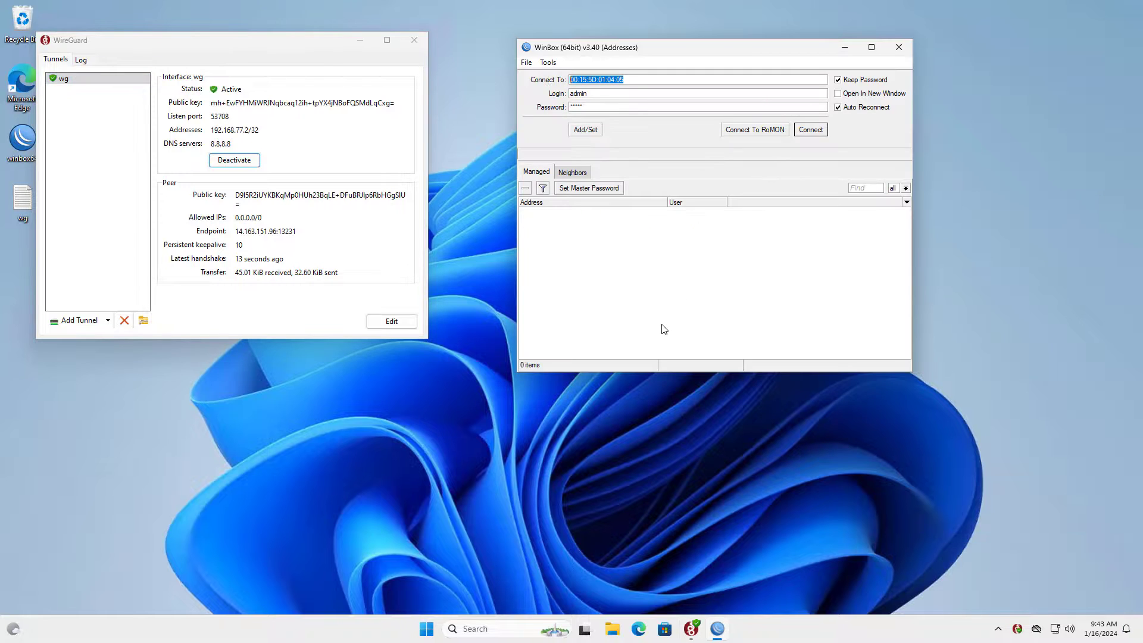
{"action": "type", "text": "192.168.77.1"}
{"action": "left_click_drag", "start_coordinate": [640, 78], "coordinate": [570, 79]}
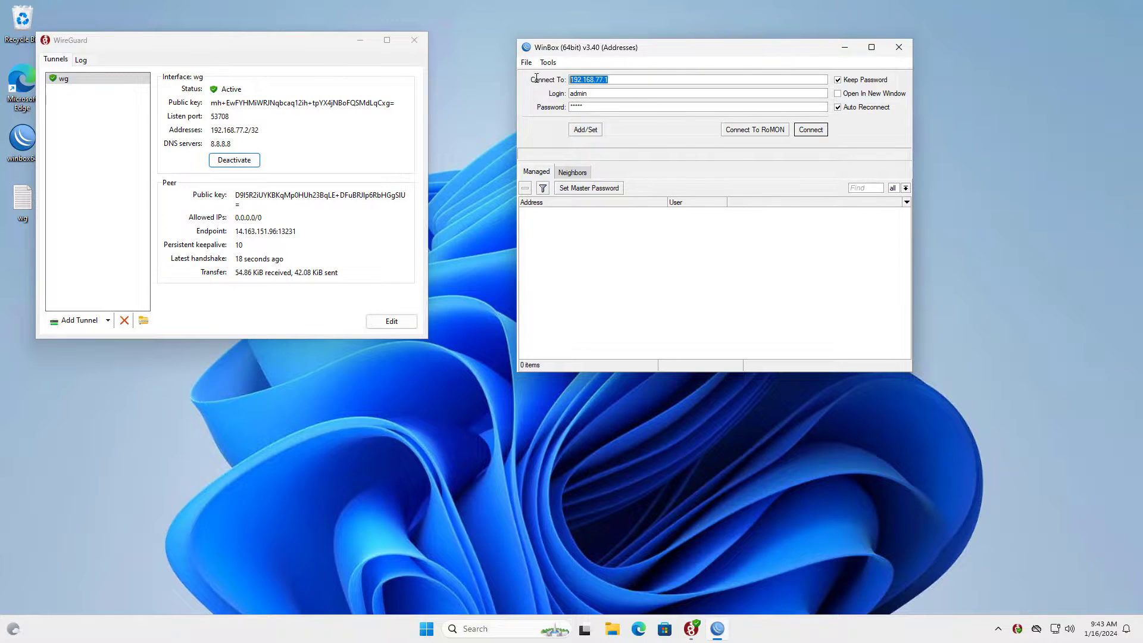
{"action": "left_click", "coordinate": [811, 130]}
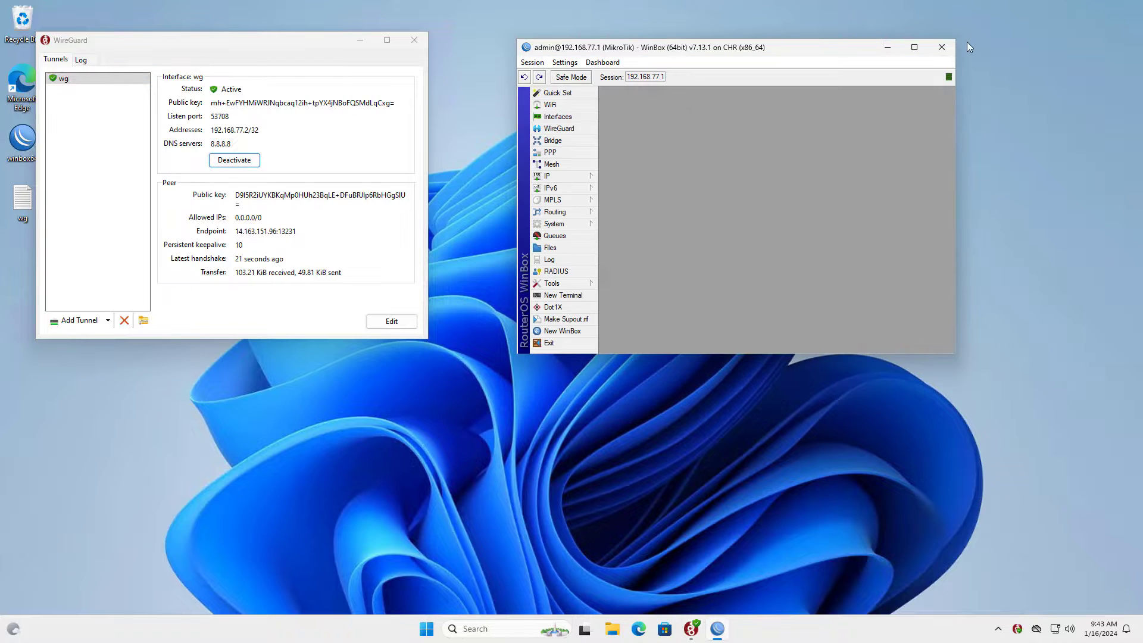
{"action": "left_click", "coordinate": [915, 47]}
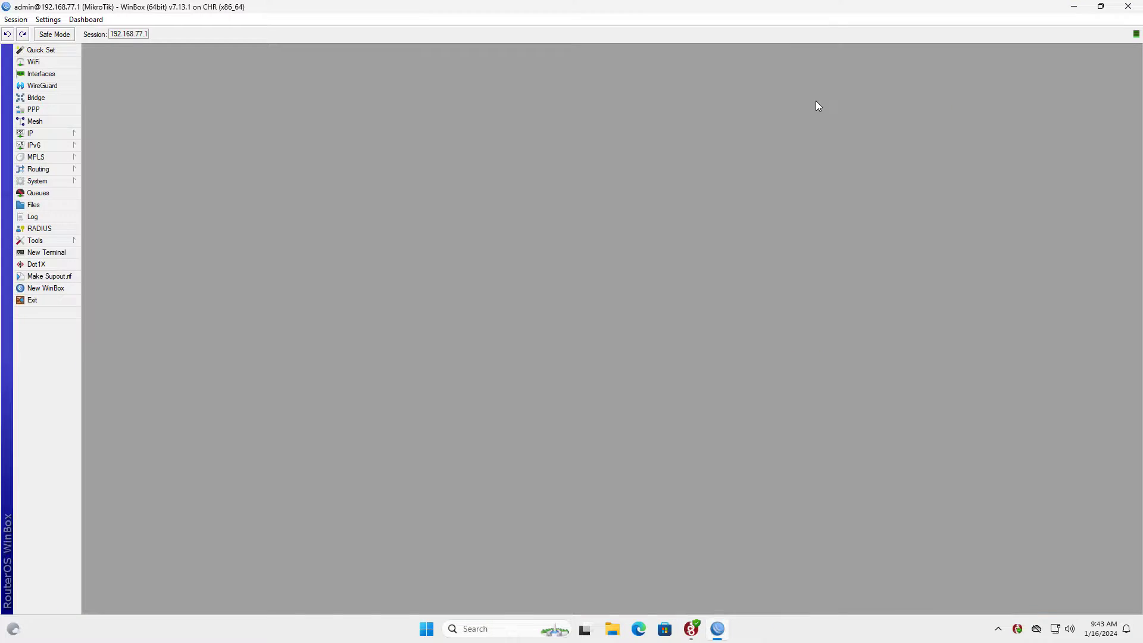
- Inspect the wireguard1 peer's traffic, then view the WireGuard interfaces list
{"action": "left_click", "coordinate": [56, 86]}
{"action": "left_click", "coordinate": [526, 106]}
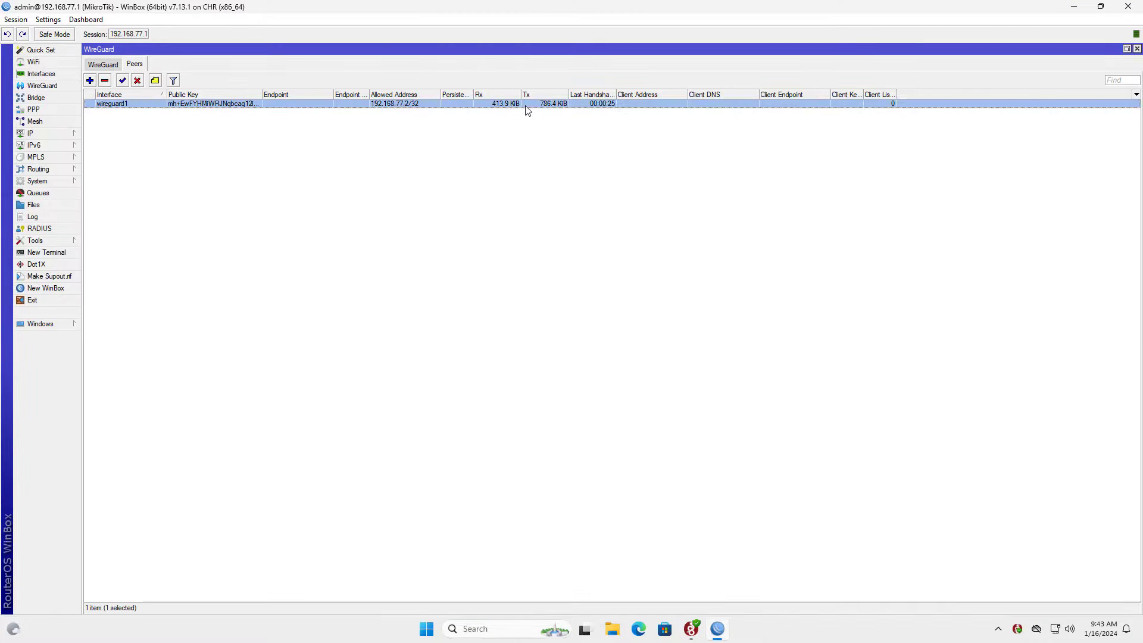
{"action": "left_click", "coordinate": [105, 64]}
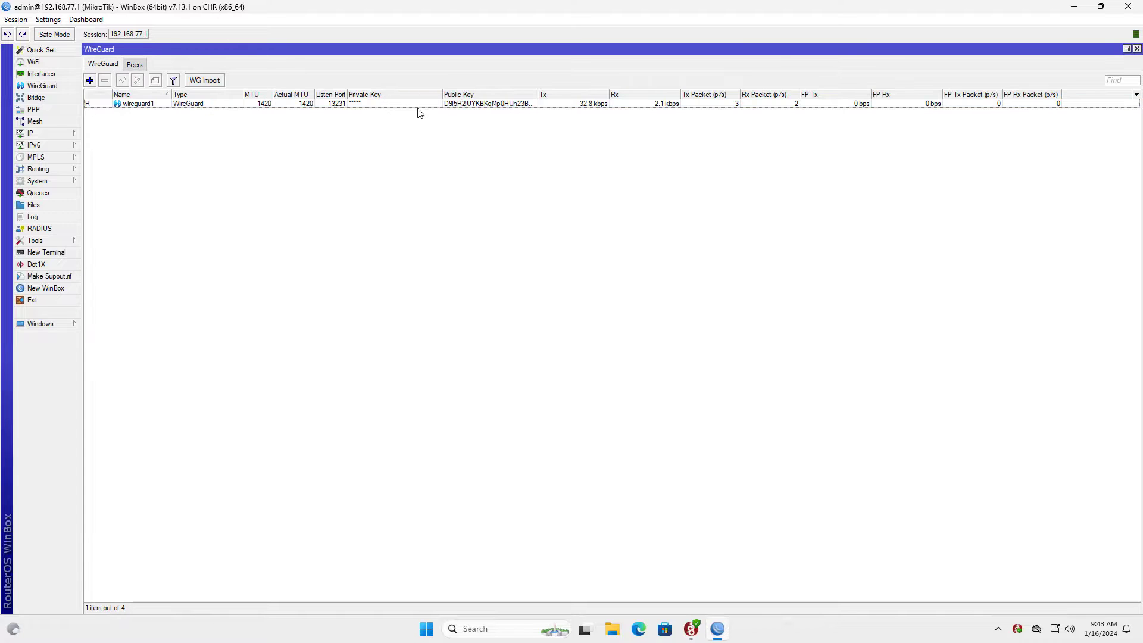
- Deactivate the wg tunnel, export all tunnels to a zip named wg on the Desktop, and close WireGuard
{"action": "left_click", "coordinate": [611, 106]}
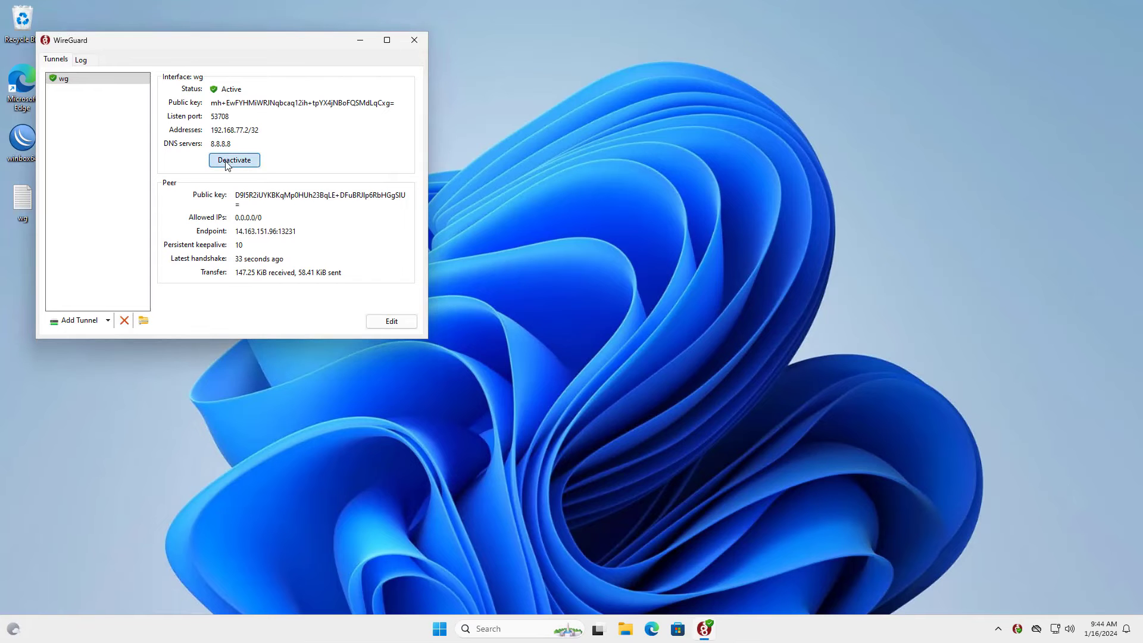
{"action": "left_click", "coordinate": [234, 159]}
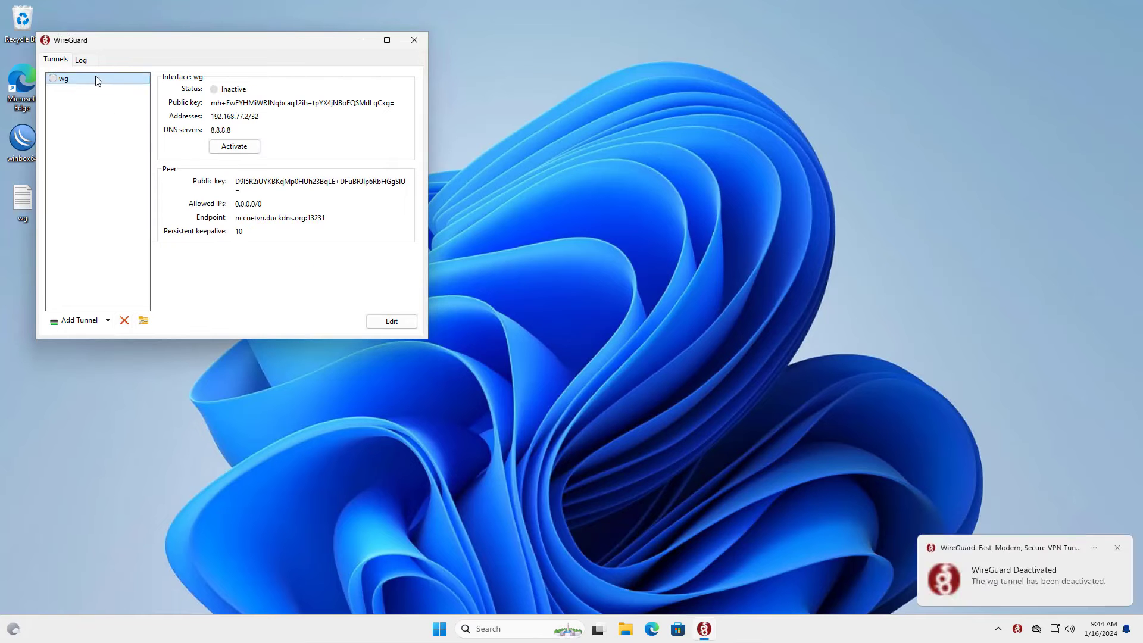
{"action": "right_click", "coordinate": [113, 85]}
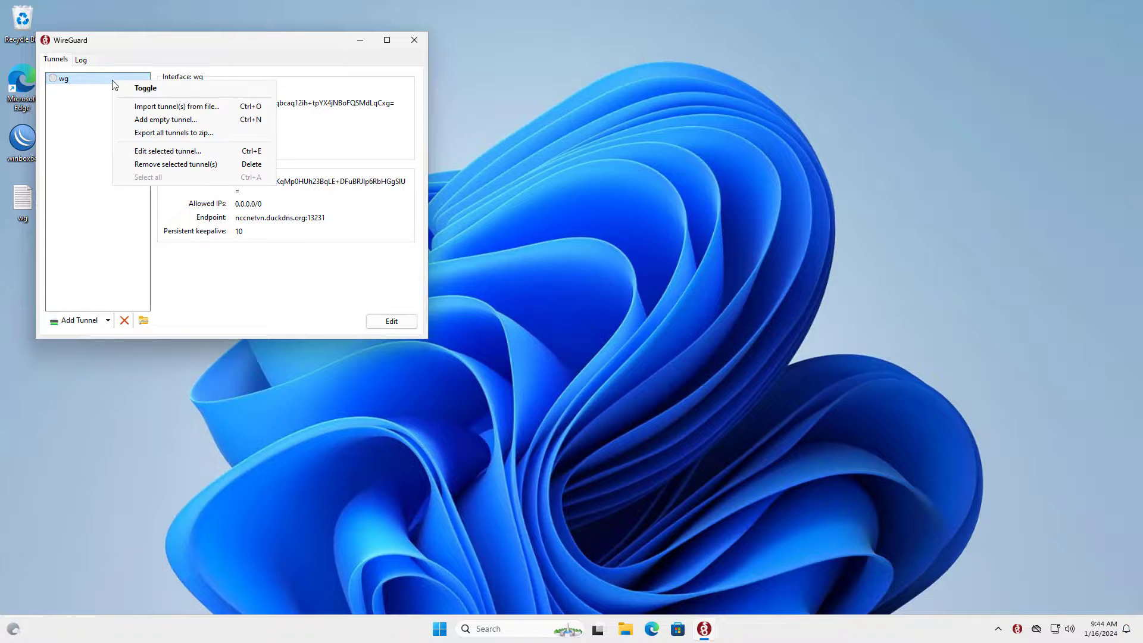
{"action": "left_click", "coordinate": [173, 133]}
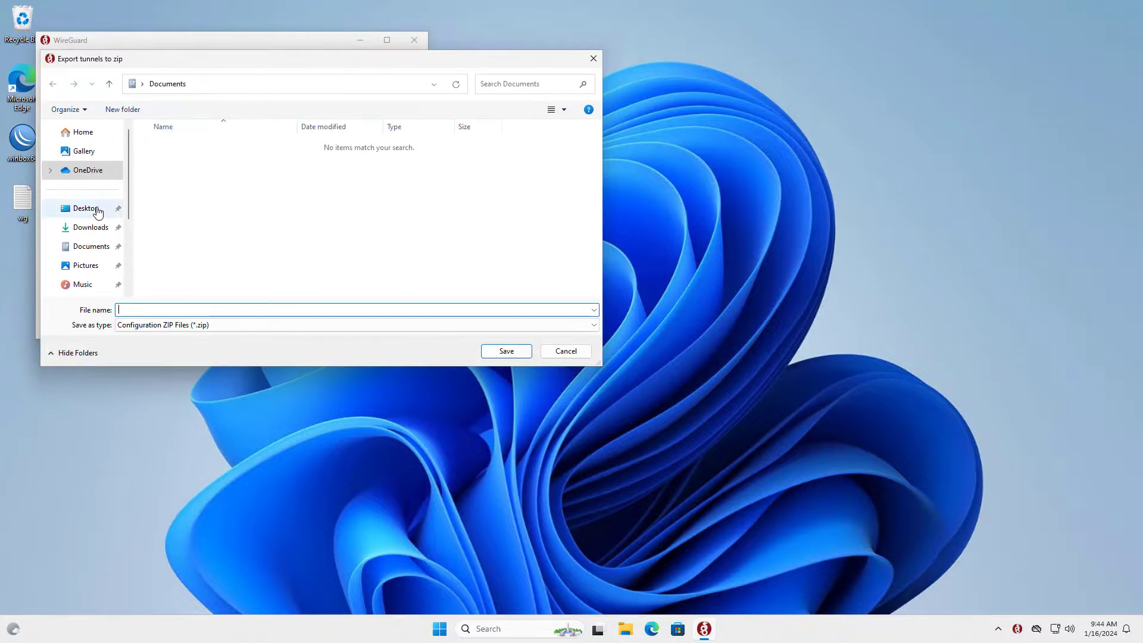
{"action": "left_click", "coordinate": [97, 209]}
{"action": "left_click", "coordinate": [206, 310]}
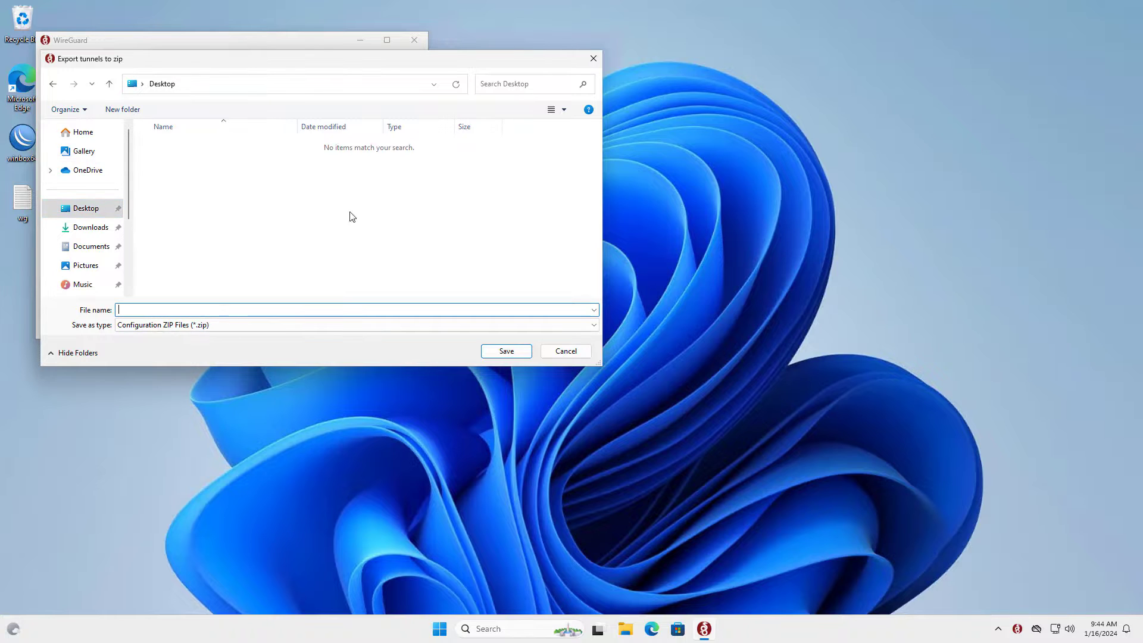
{"action": "type", "text": "wg"}
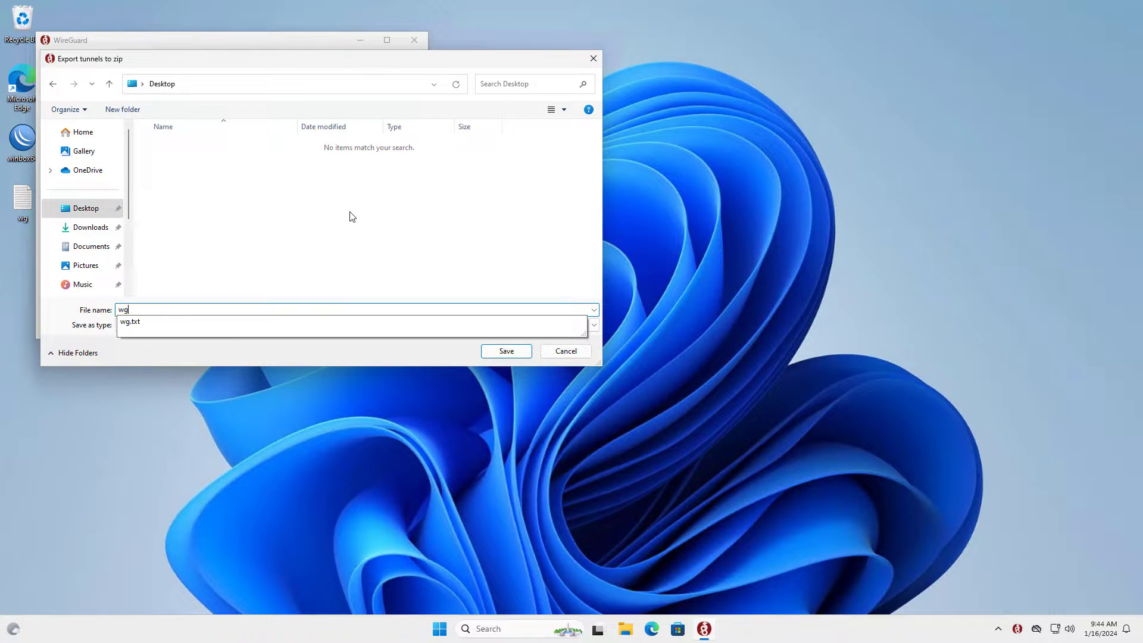
{"action": "key", "text": "Escape"}
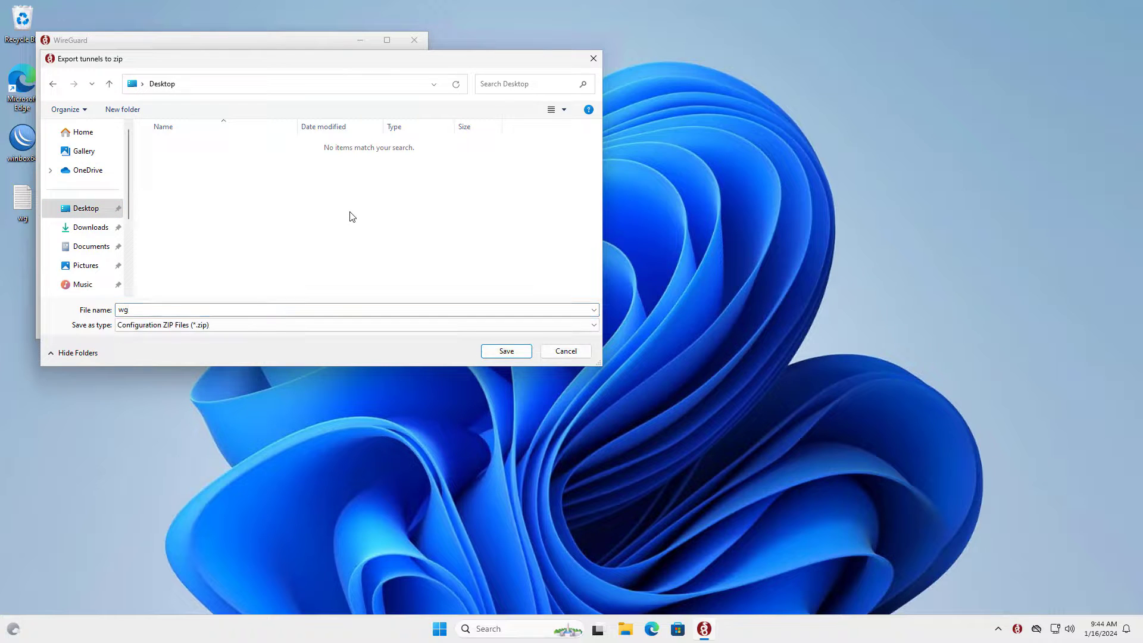
{"action": "left_click", "coordinate": [507, 352]}
{"action": "key", "text": "alt+F4"}
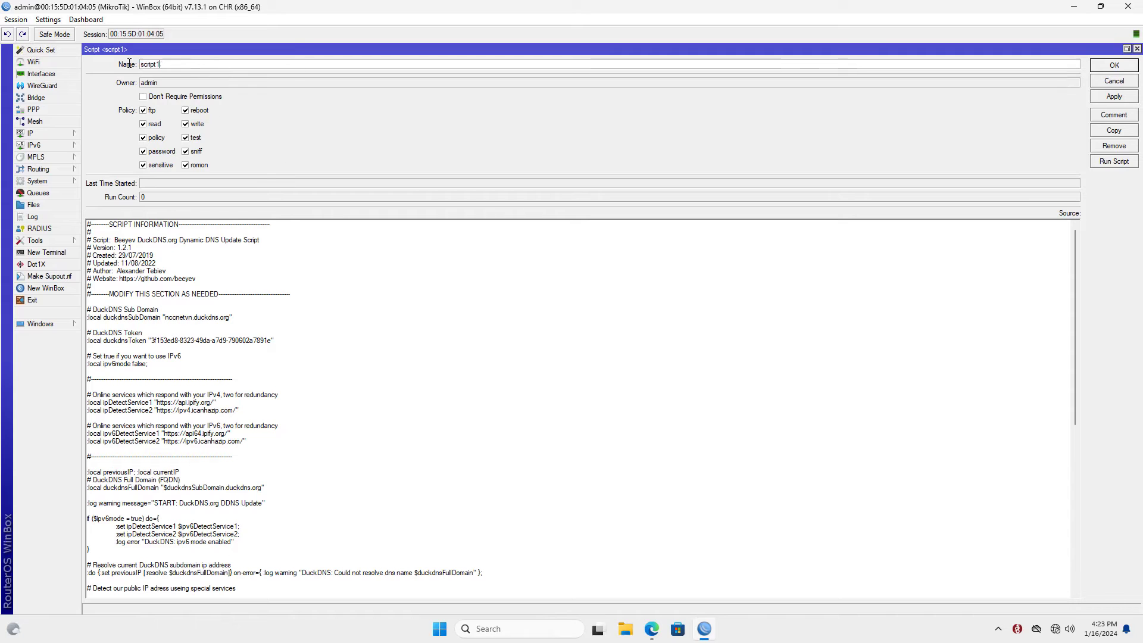
- Rename script1 to DuckDNS-Dynamic-IP-Updater, apply it, and close the script editor
{"action": "type", "text": "DuckDNS-Dynamic-IP-Up"}
{"action": "type", "text": "dater"}
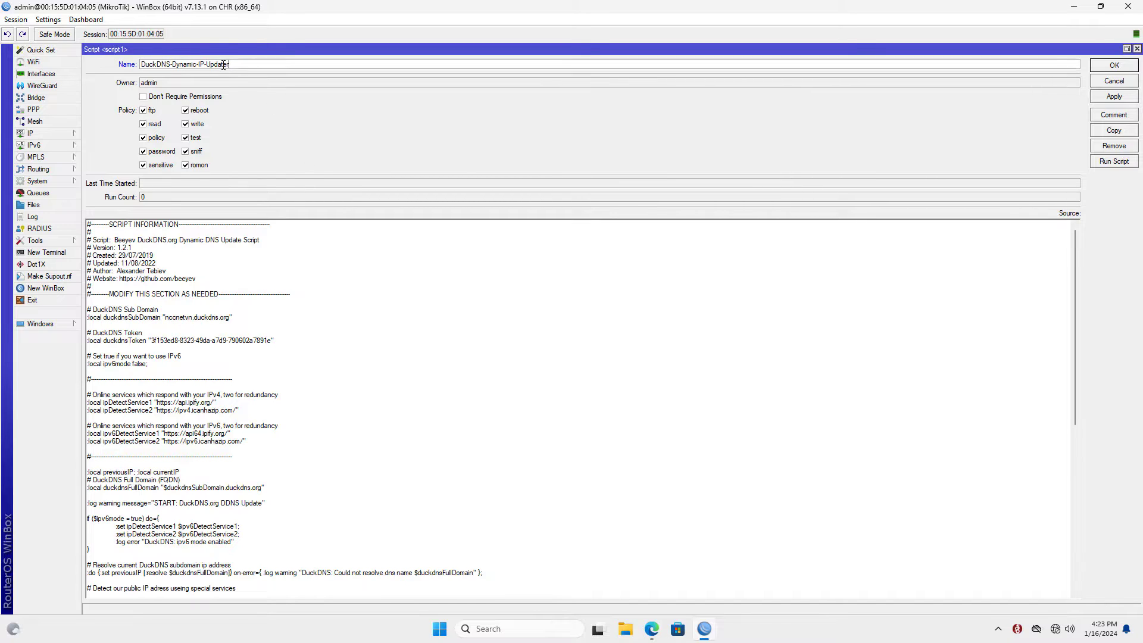
{"action": "double_click", "coordinate": [216, 65]}
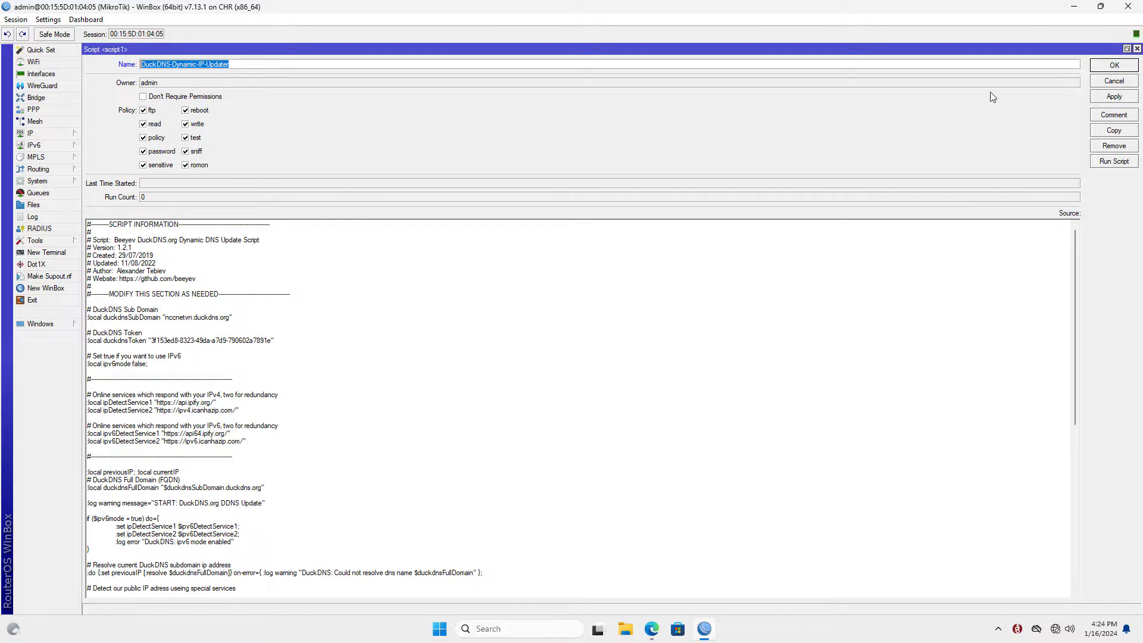
{"action": "left_click", "coordinate": [1115, 97]}
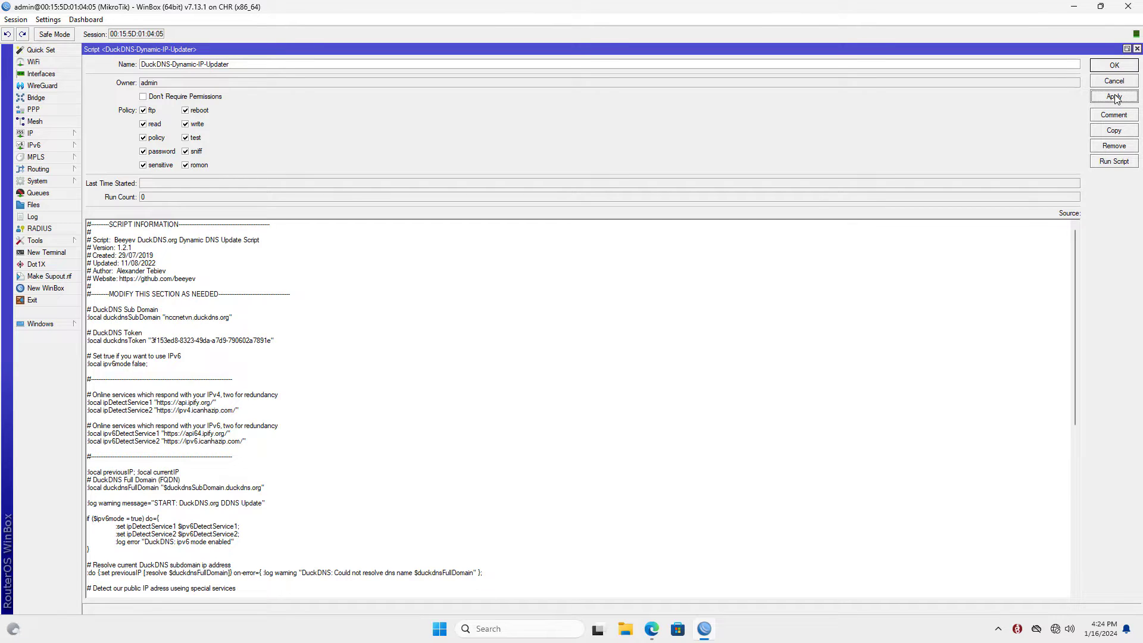
{"action": "left_click", "coordinate": [1127, 49]}
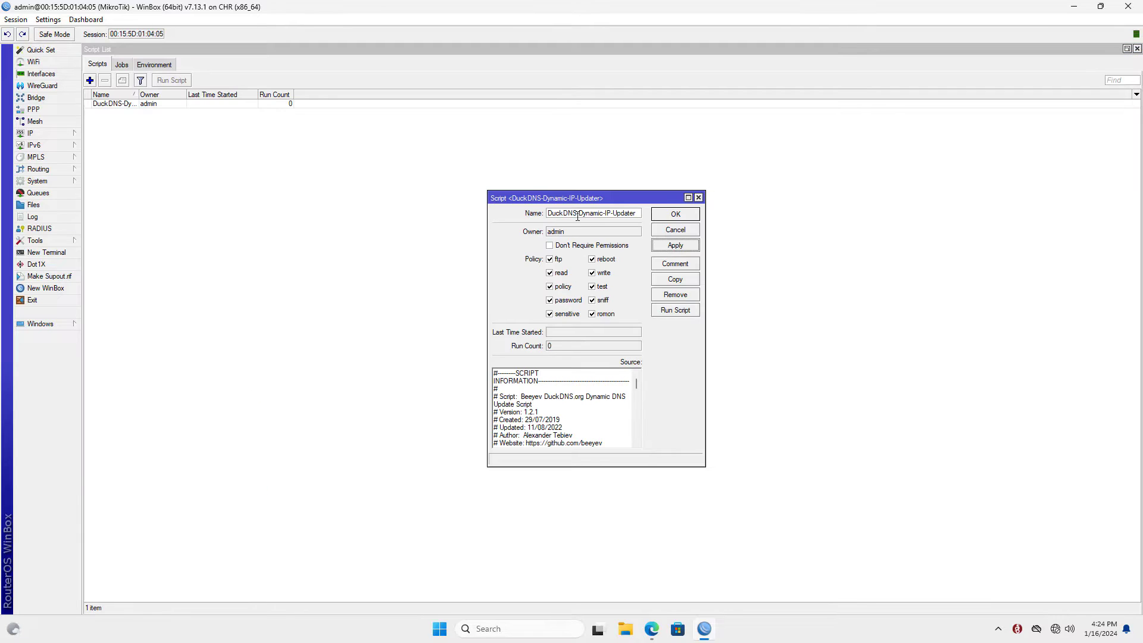
{"action": "left_click", "coordinate": [689, 218]}
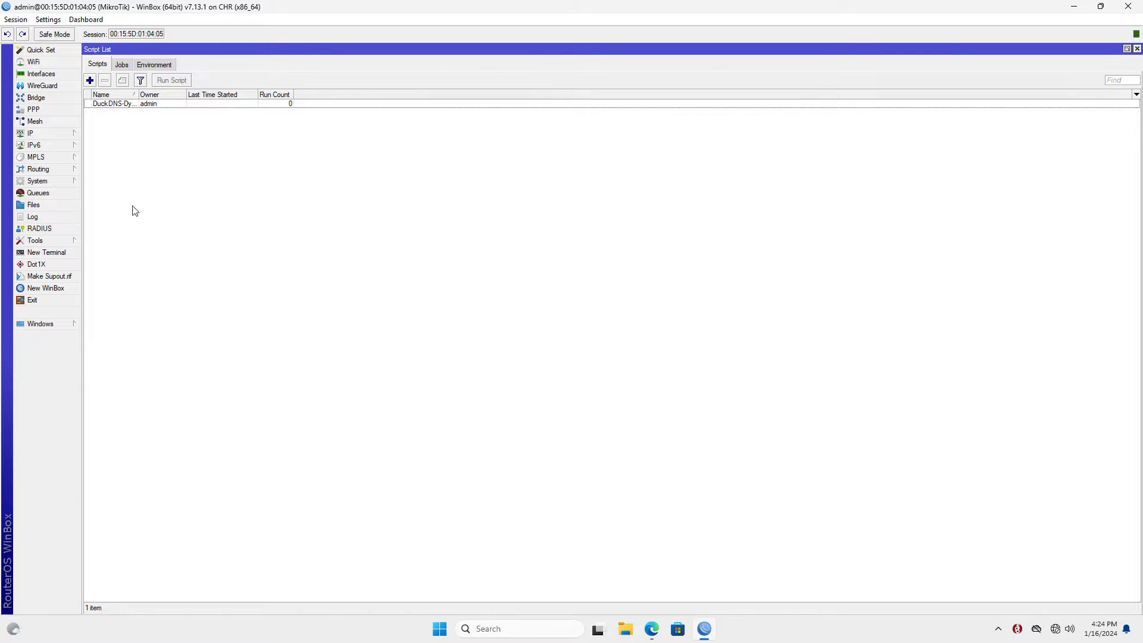
{"action": "left_click", "coordinate": [66, 184]}
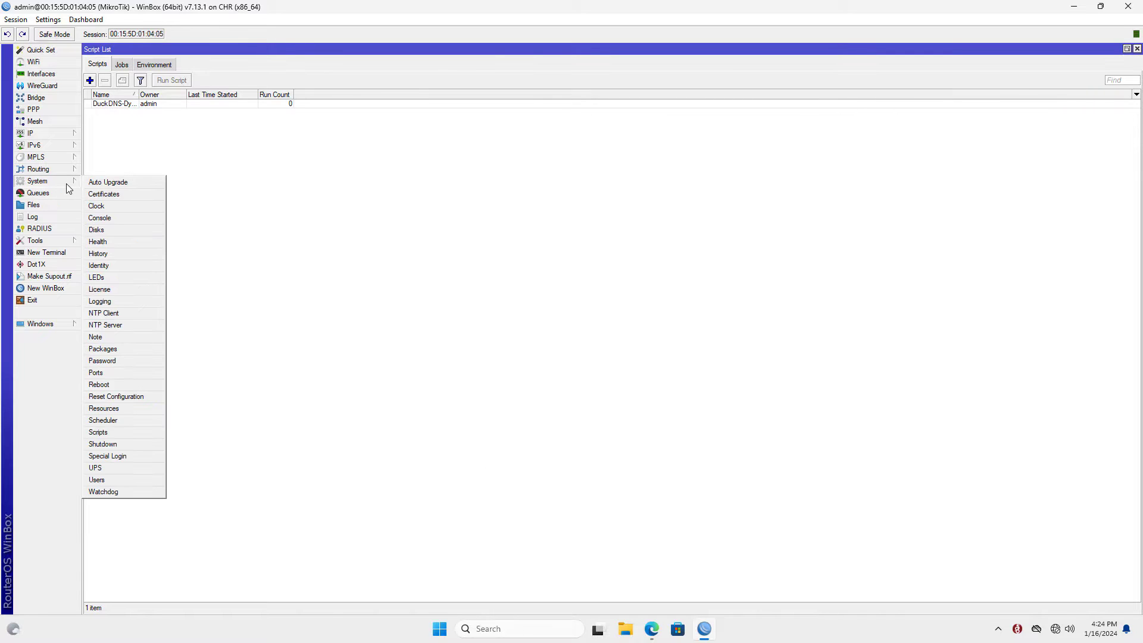